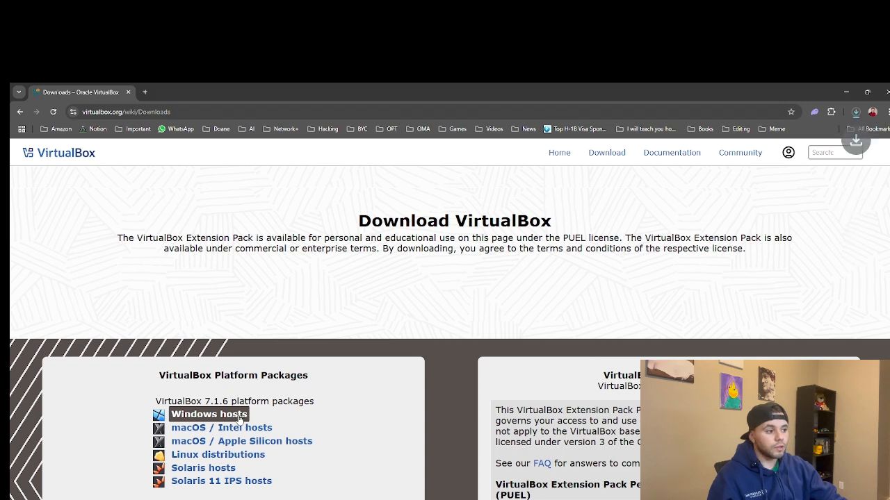
Run the VirtualBox-7.1.6 installer from Chrome's recent downloads list
click(855, 112)
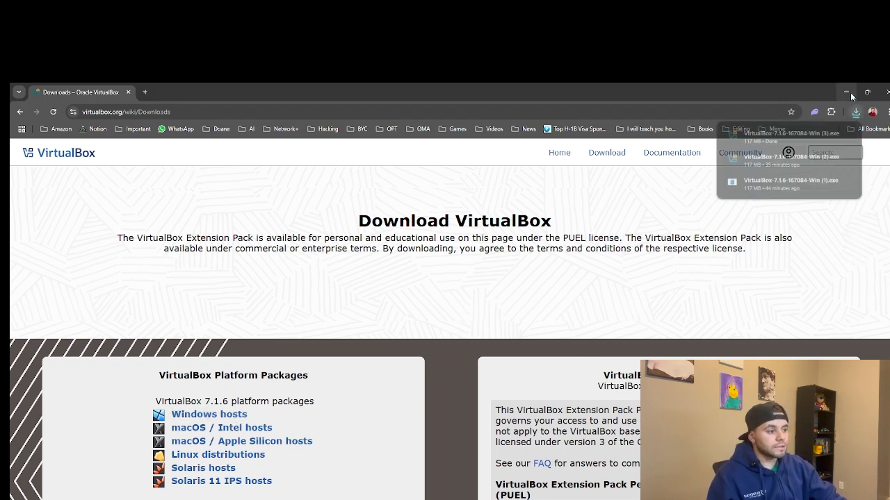
click(801, 132)
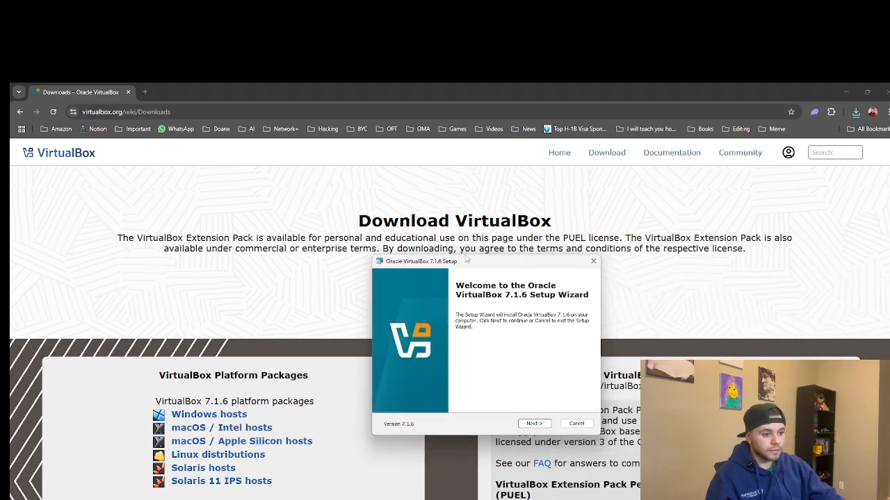
Move the setup wizard aside and accept the VirtualBox licence agreement
drag(468, 260, 351, 239)
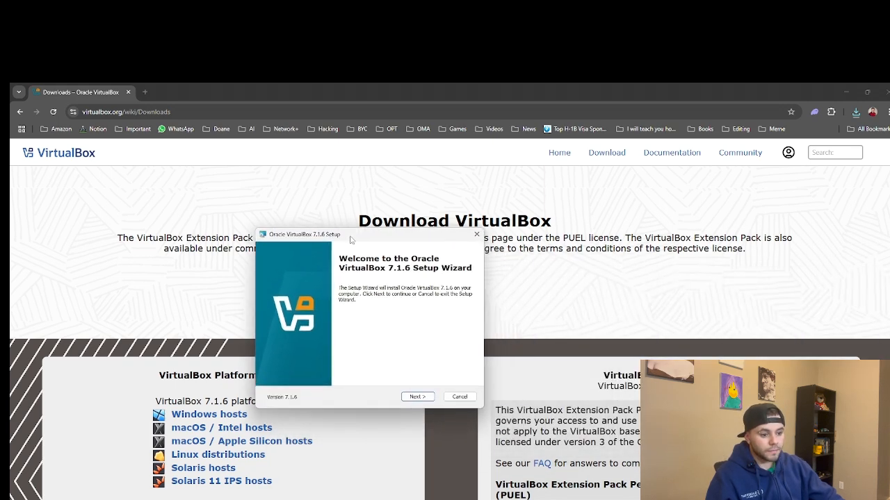
click(416, 396)
click(327, 362)
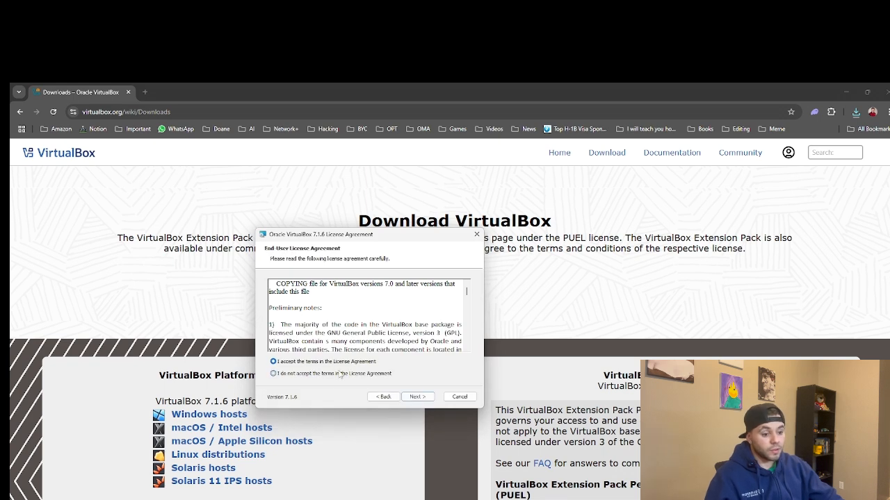
click(410, 398)
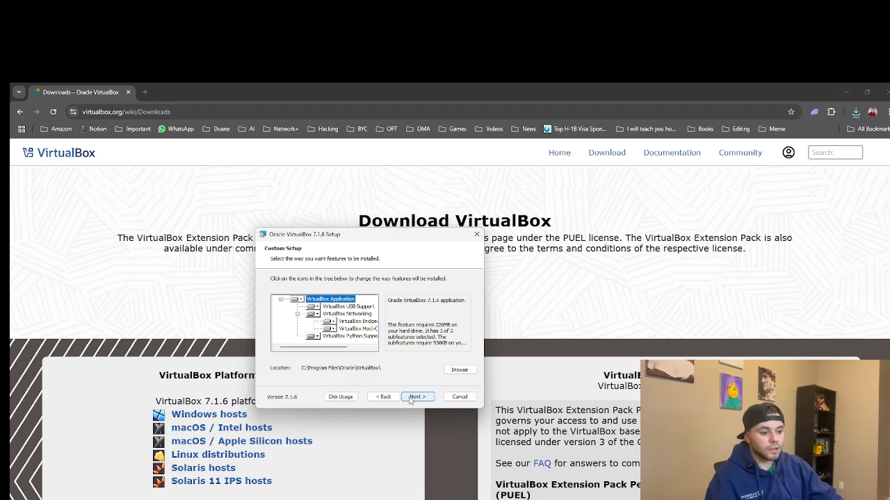
Keep default features and shortcuts, approve network and dependency warnings, and start the installation
click(410, 399)
click(410, 400)
click(410, 400)
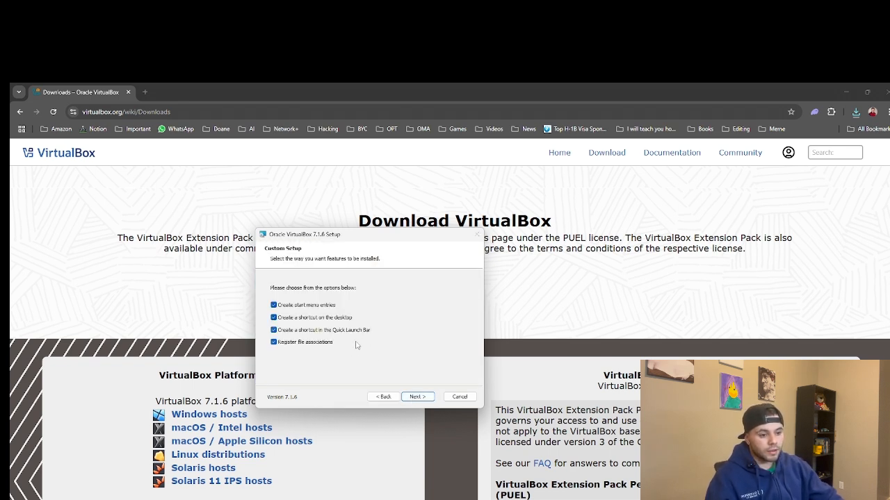
click(410, 397)
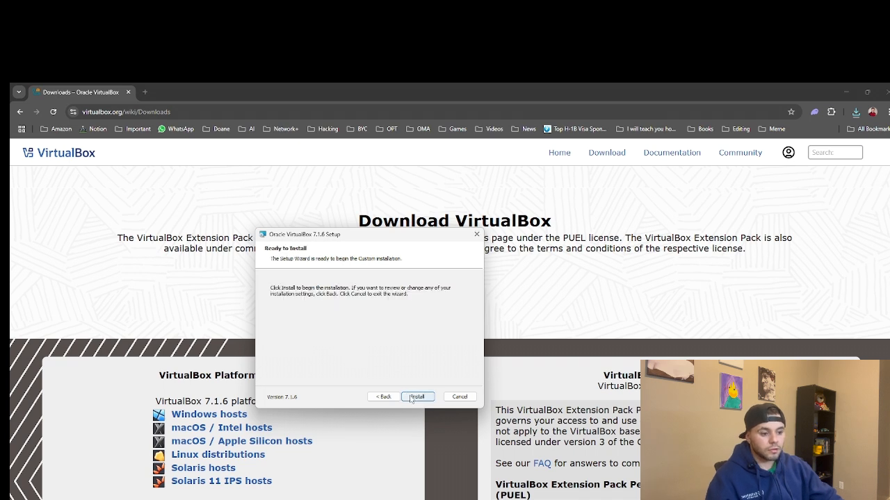
click(411, 398)
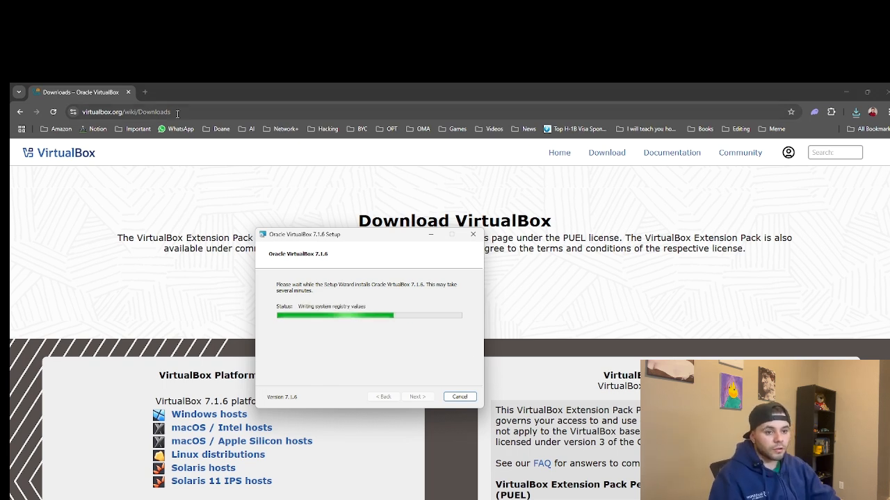
click(145, 92)
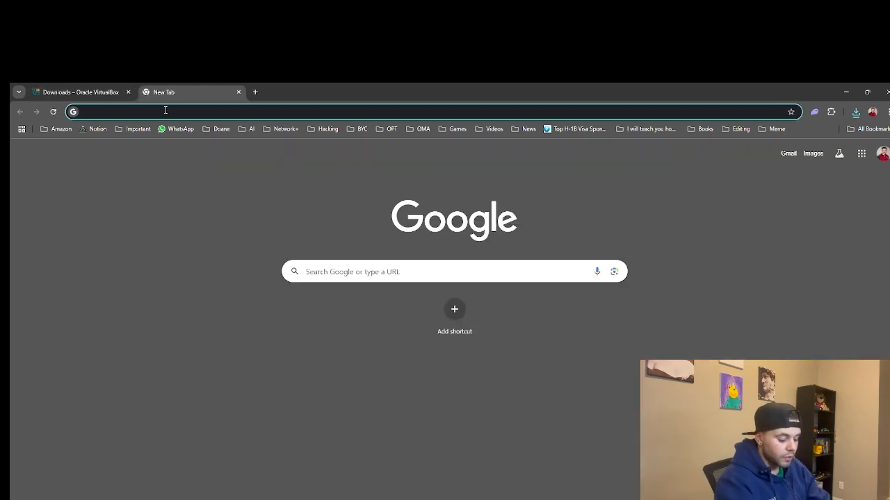
Search Google for 'windows 10 iso' from a new tab
text(windows)
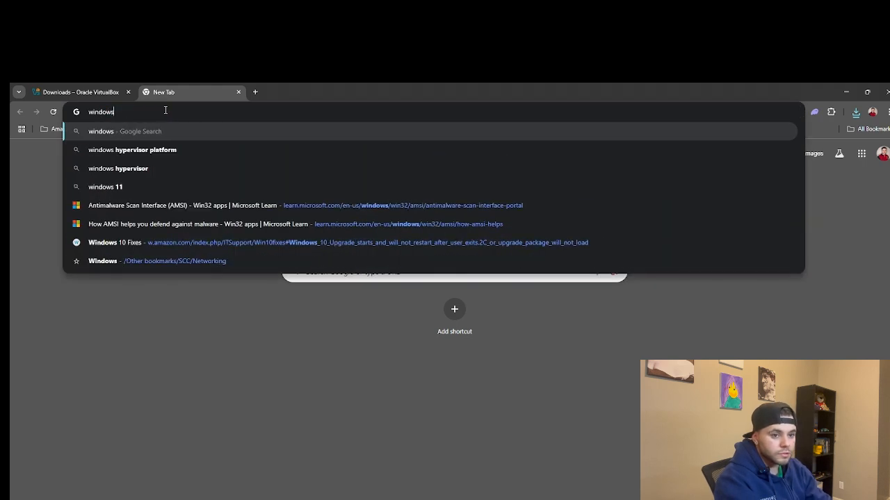
text( 10)
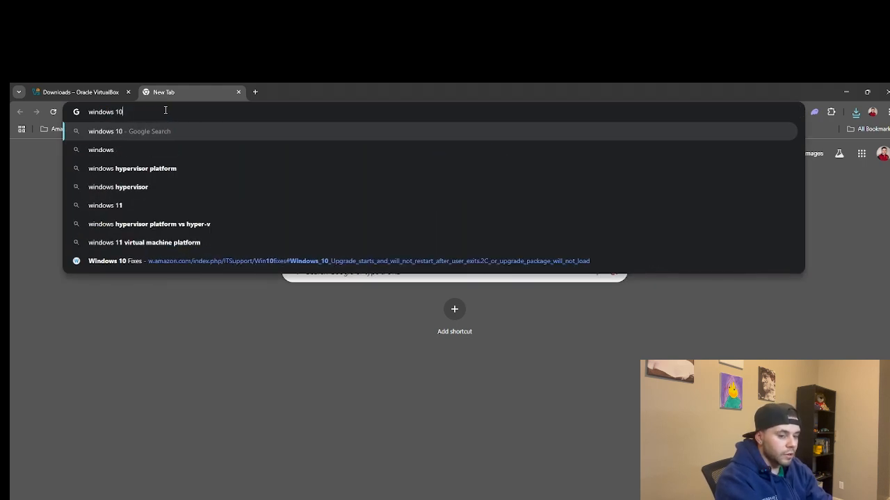
text( iso)
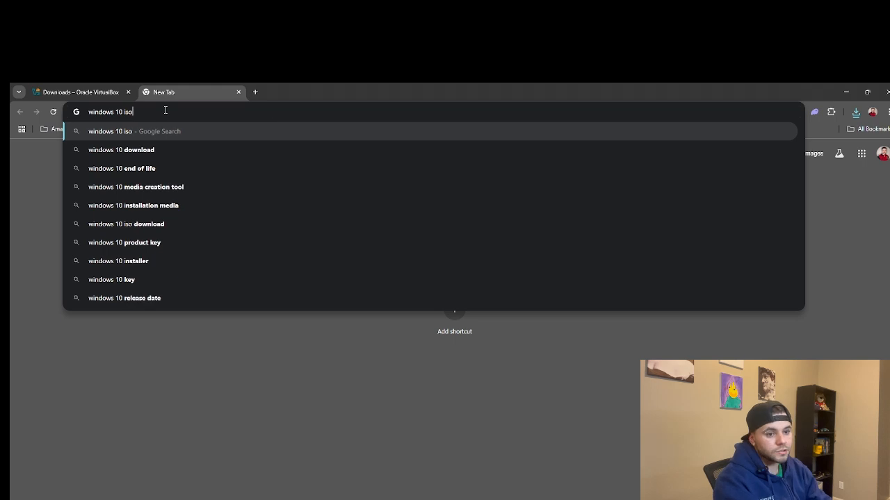
key(Return)
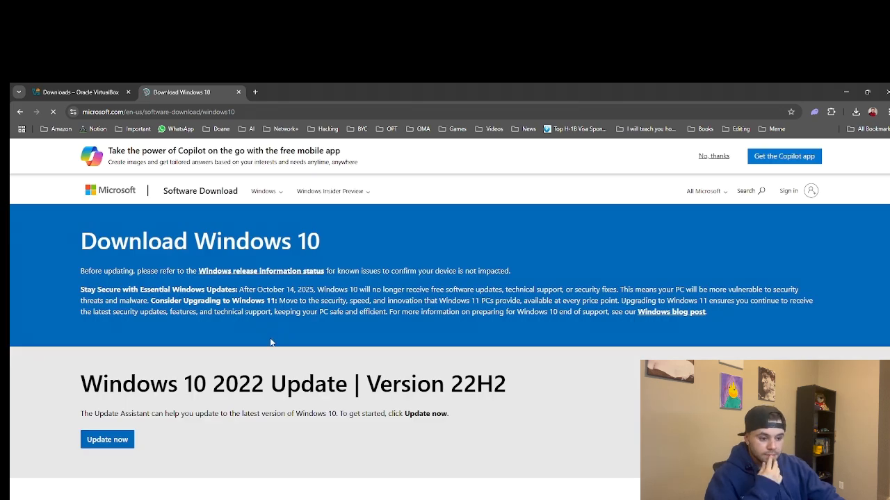
Download the Media Creation Tool from the 'Create Windows 10 installation media' section
scroll(216, 412, down, 1)
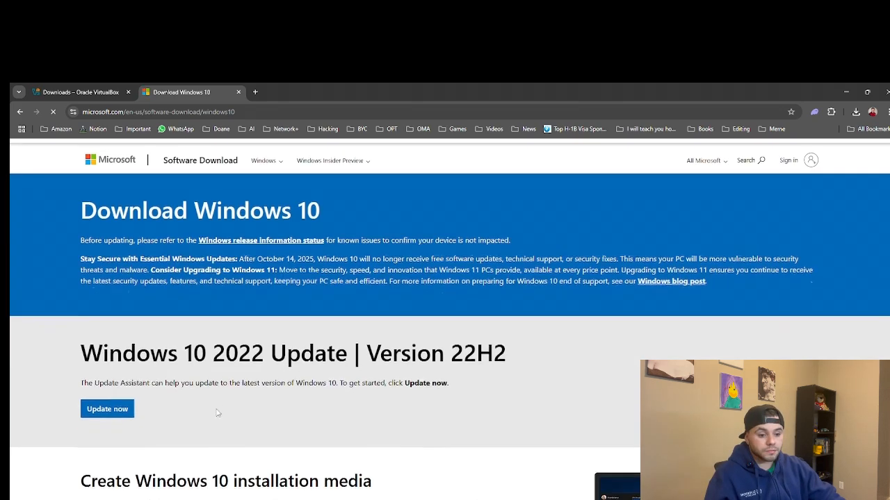
scroll(216, 412, down, 3)
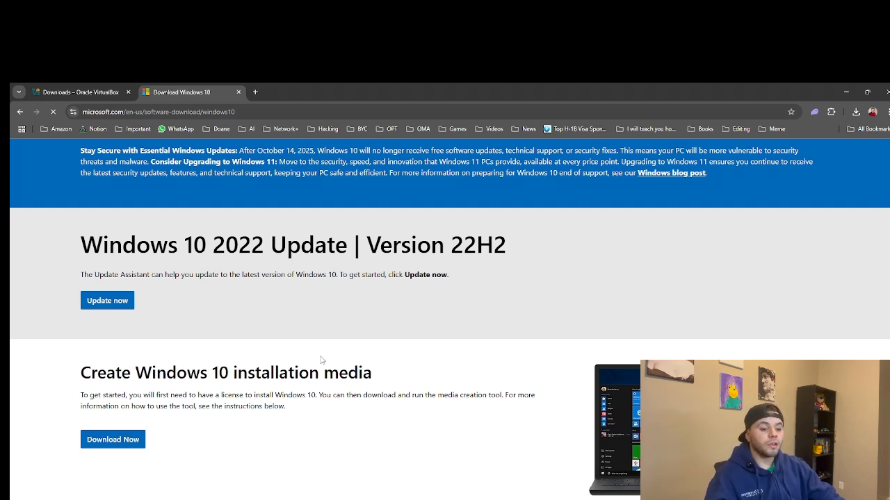
scroll(214, 393, up, 3)
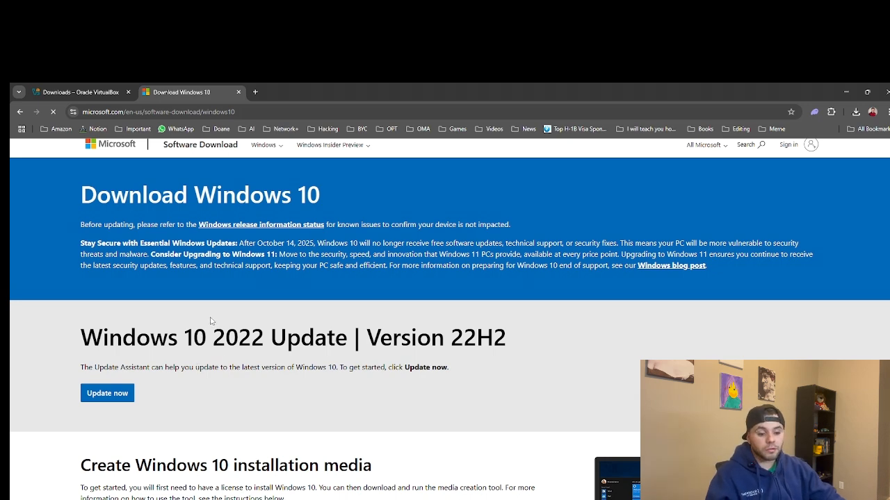
scroll(211, 320, down, 2)
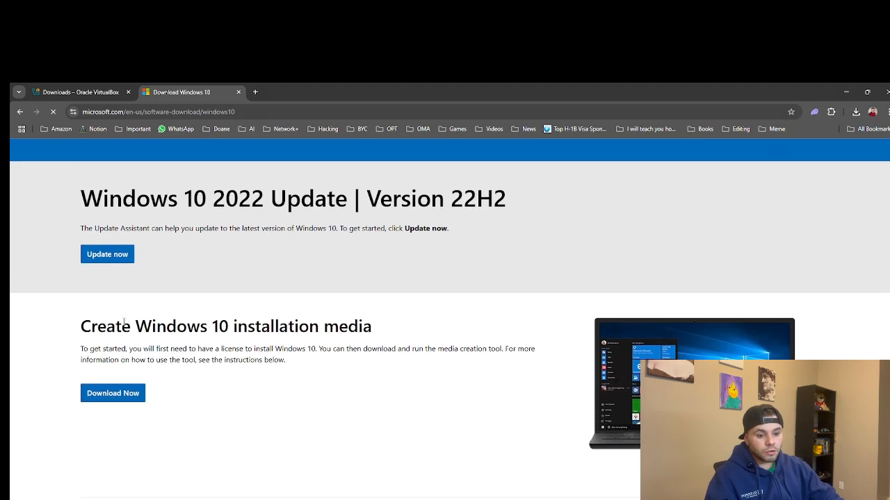
drag(112, 327, 274, 327)
scroll(274, 326, down, 1)
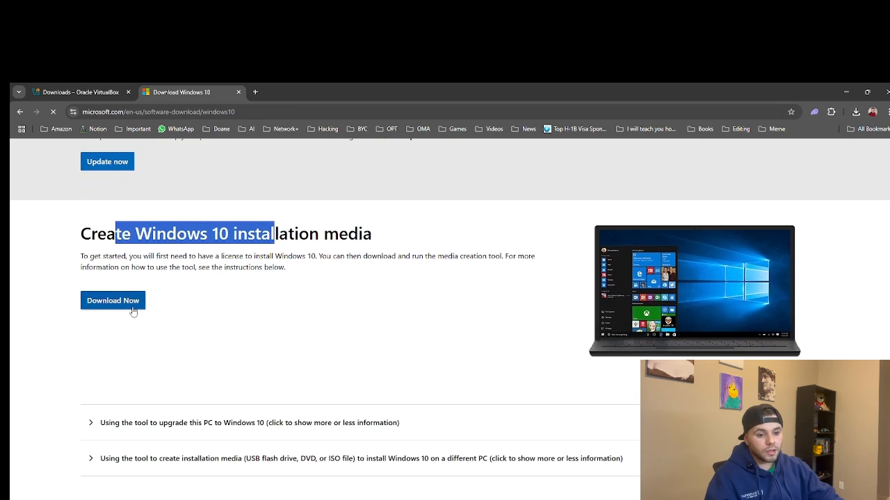
click(132, 310)
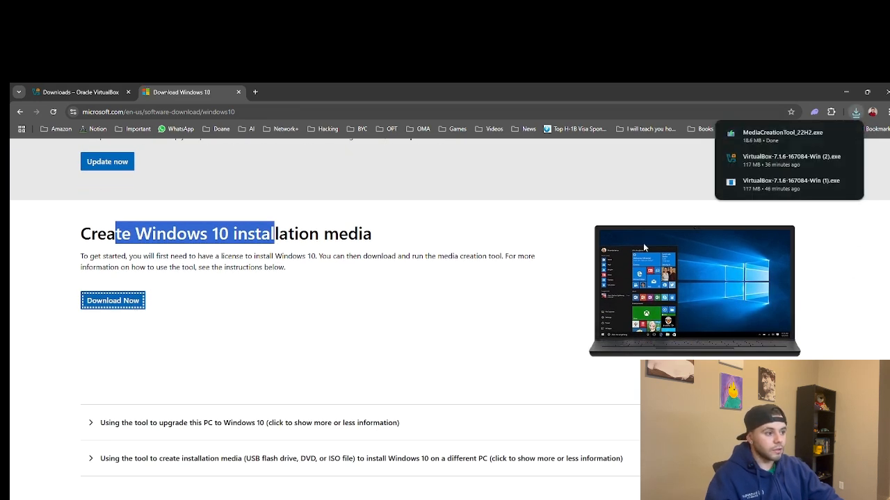
Run MediaCreationTool_22H2.exe and shift the Windows 10 Setup window left and down
click(776, 135)
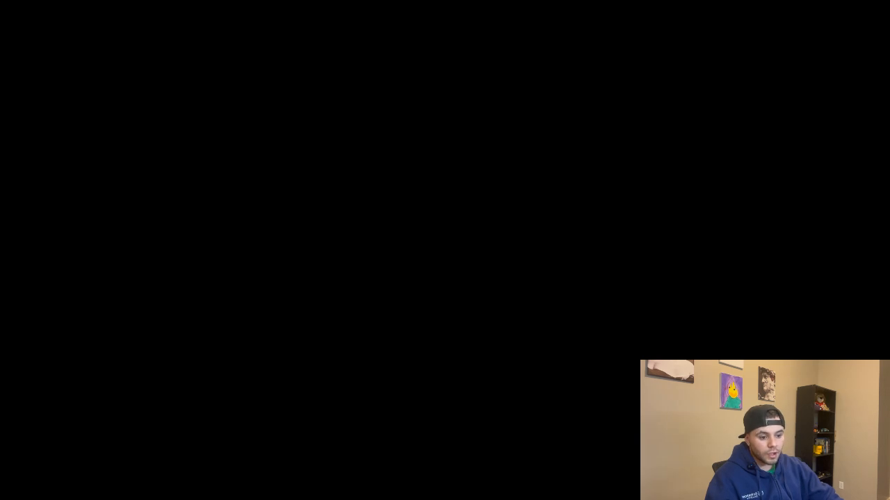
scroll(199, 357, up, 5)
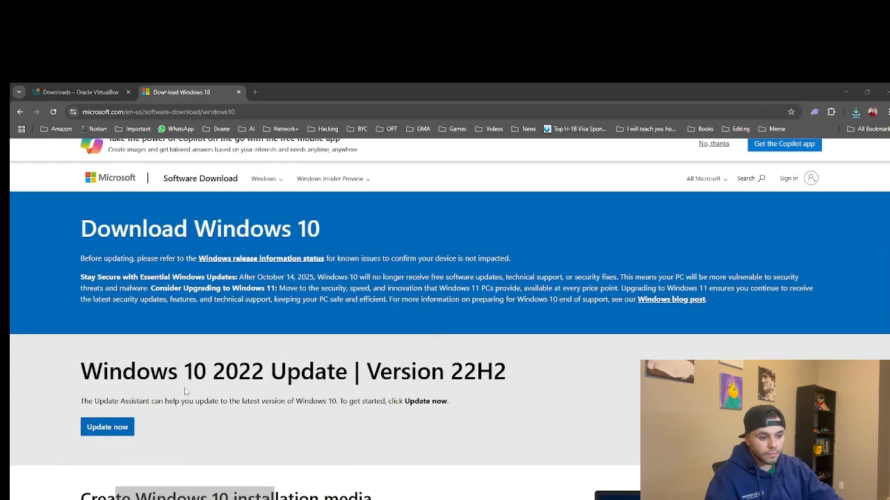
scroll(186, 389, down, 1)
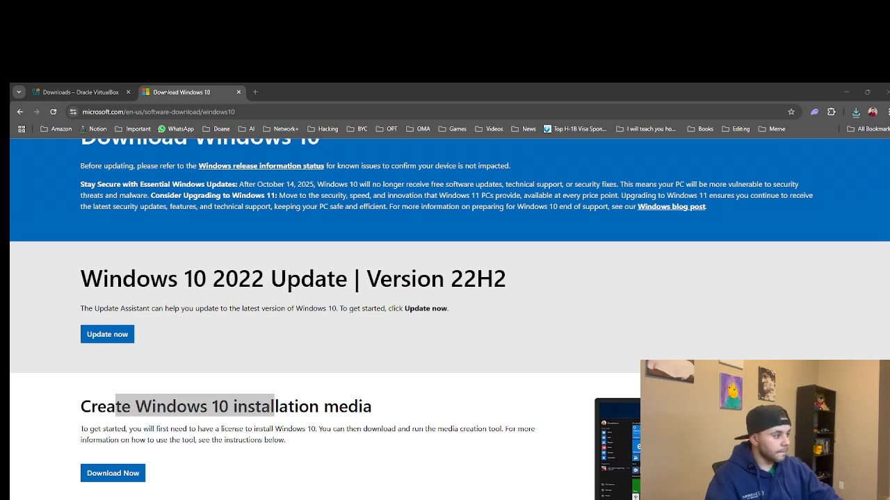
drag(359, 191, 312, 215)
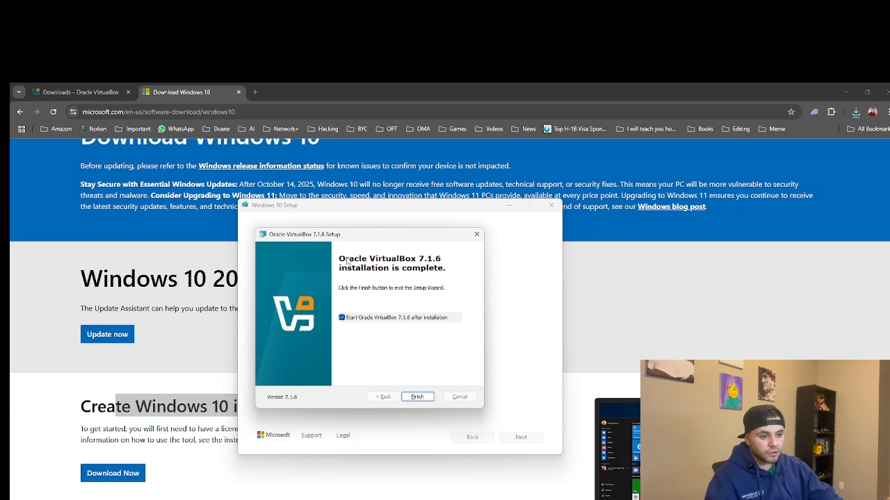
Finish the installer so VirtualBox Manager launches, then move it to uncover Windows 10 Setup
click(416, 397)
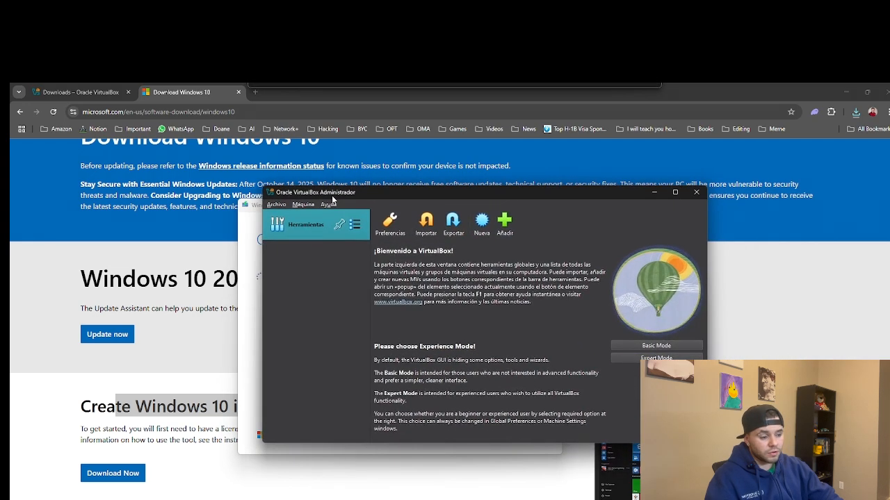
drag(360, 195, 340, 198)
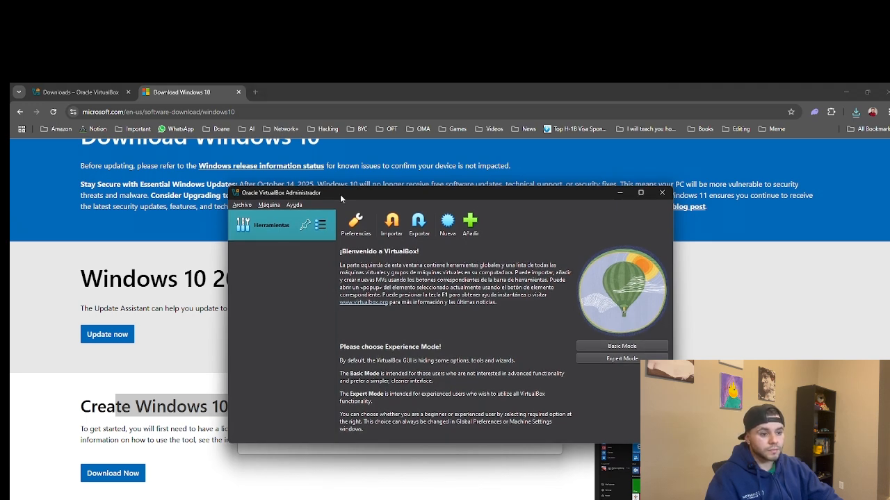
drag(339, 197, 345, 200)
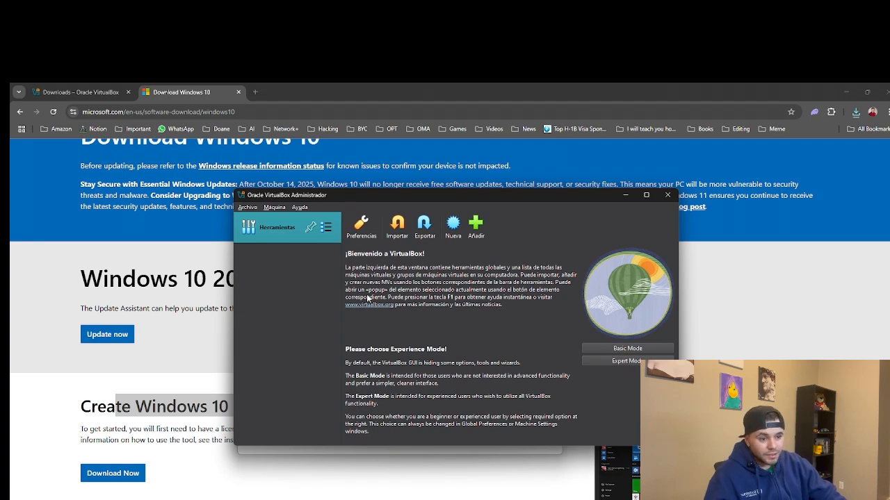
drag(395, 198, 357, 172)
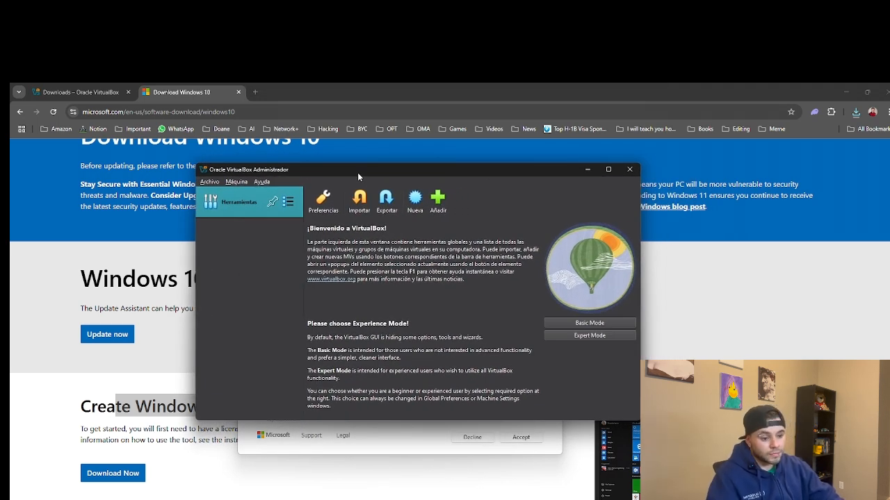
Accept the Media Creation Tool licence terms and rearrange the Setup and VirtualBox Manager windows
click(388, 445)
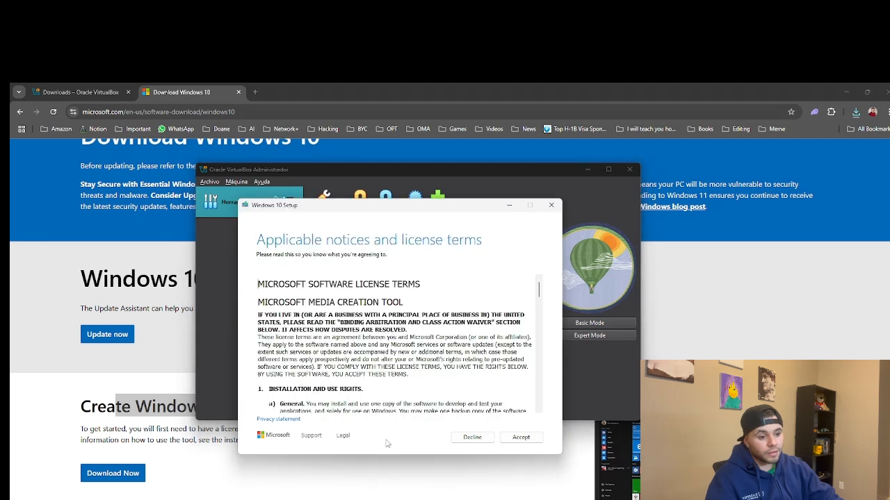
click(520, 437)
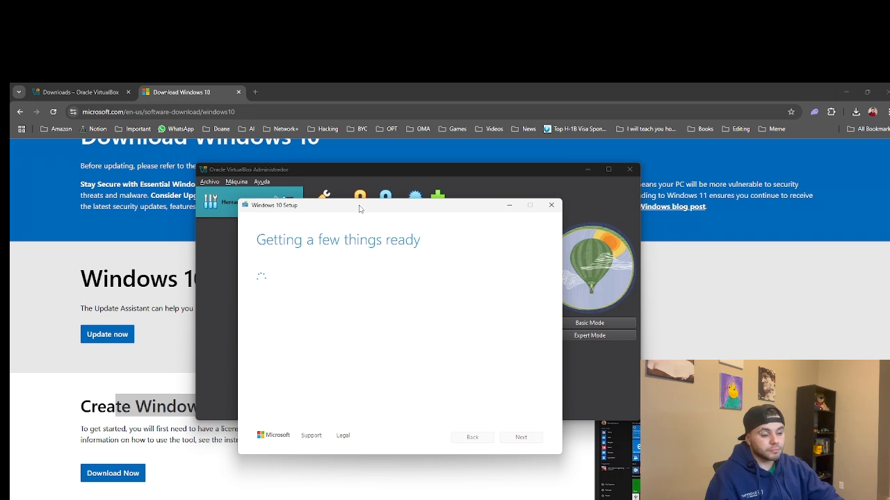
drag(359, 209, 480, 212)
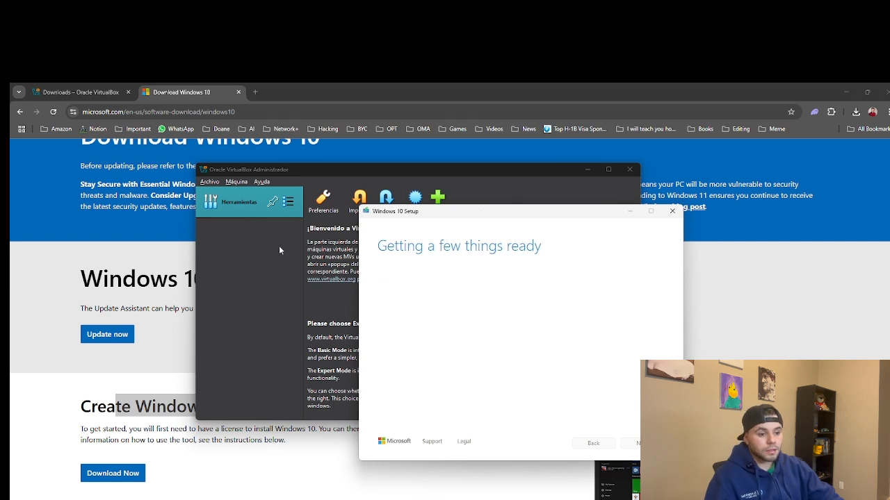
click(279, 248)
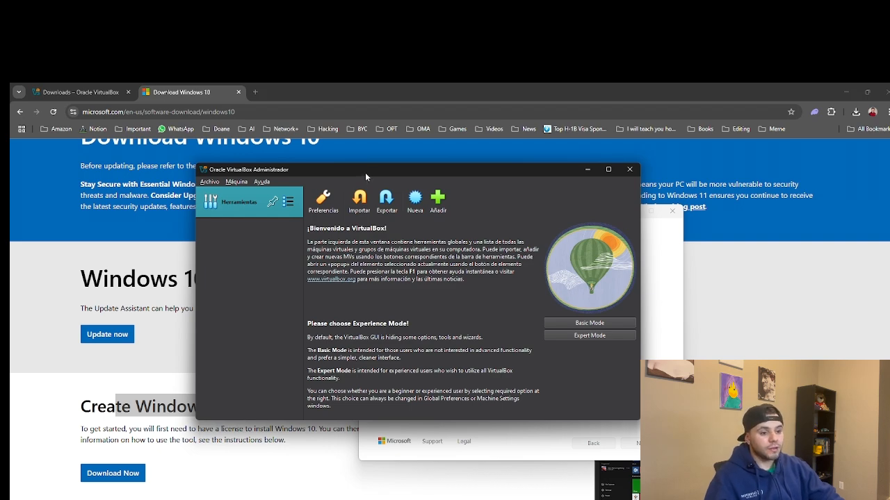
drag(365, 176, 363, 200)
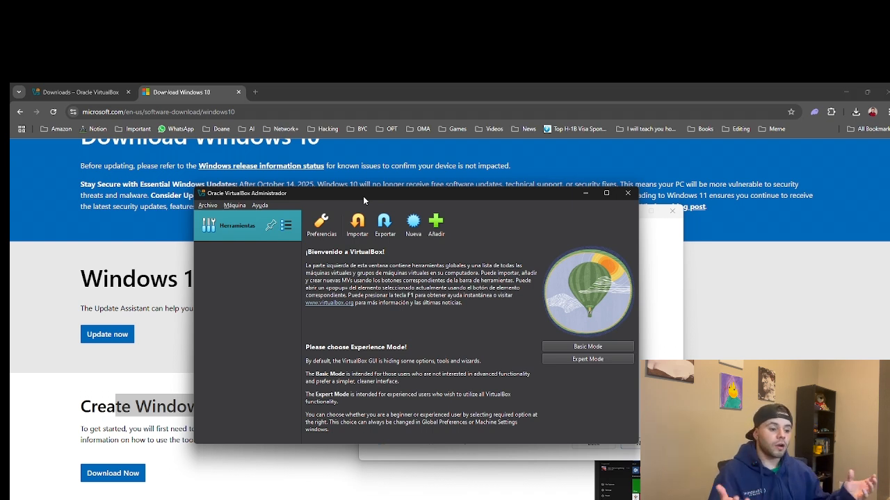
drag(363, 197, 246, 205)
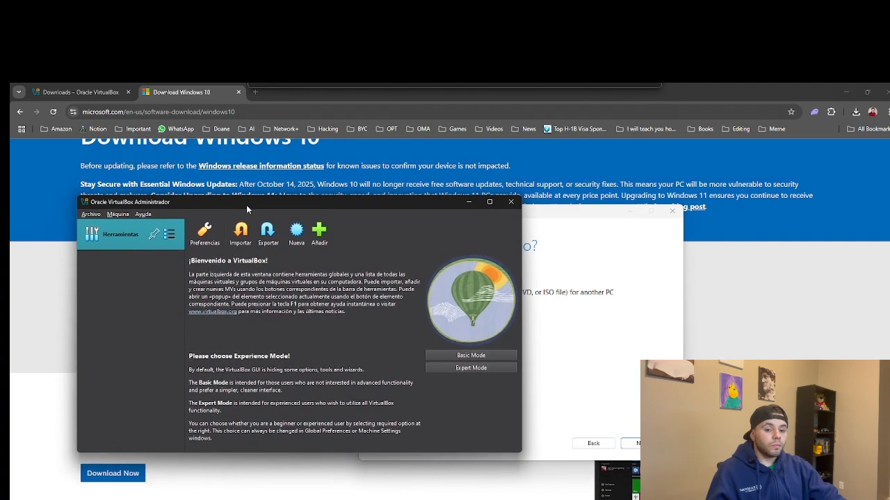
Choose installation media with recommended English, Windows 10, 64-bit, saved as an ISO file
click(586, 273)
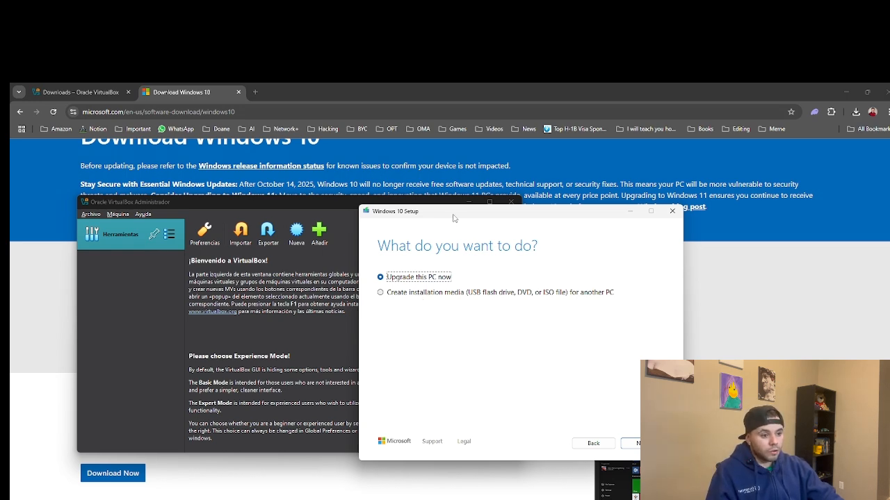
drag(451, 212, 421, 184)
click(377, 265)
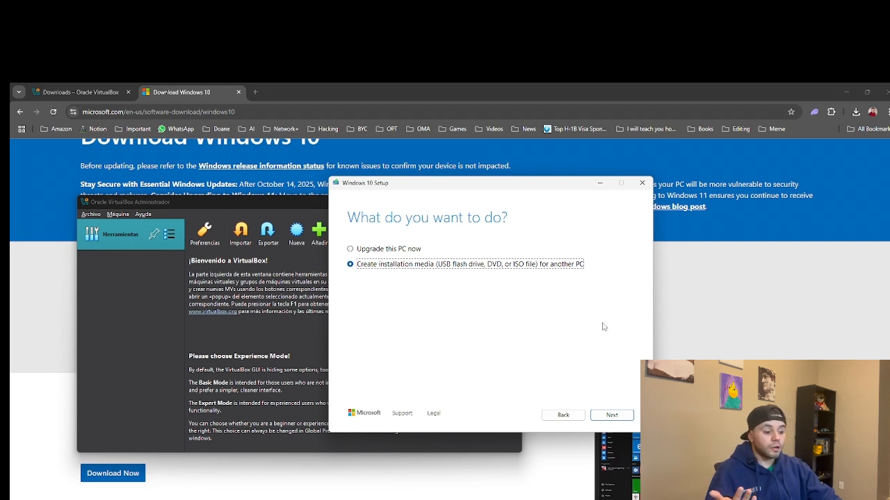
click(611, 415)
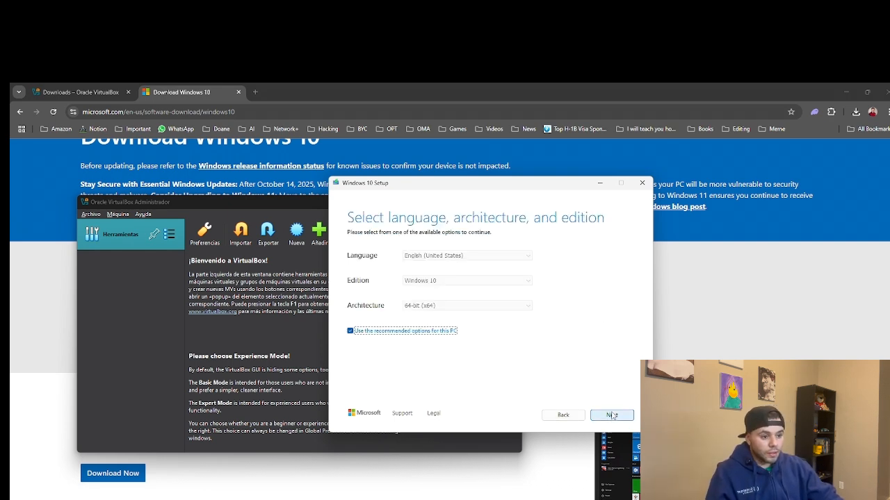
click(612, 415)
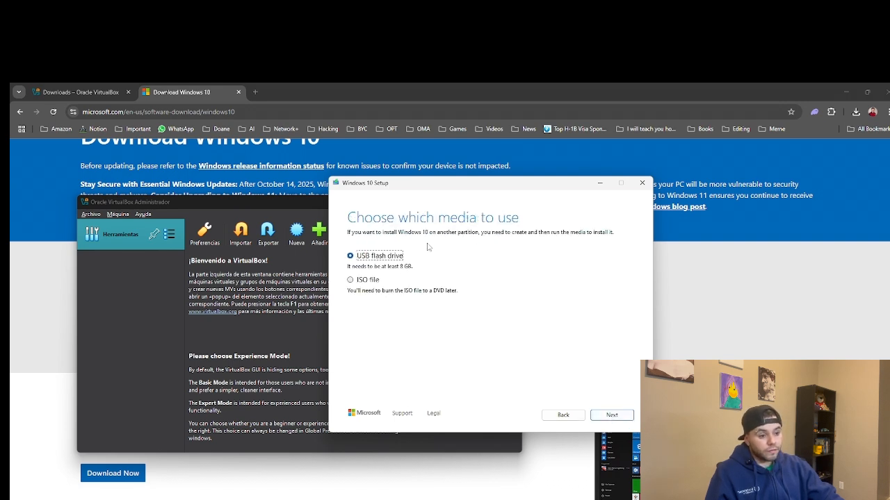
click(367, 279)
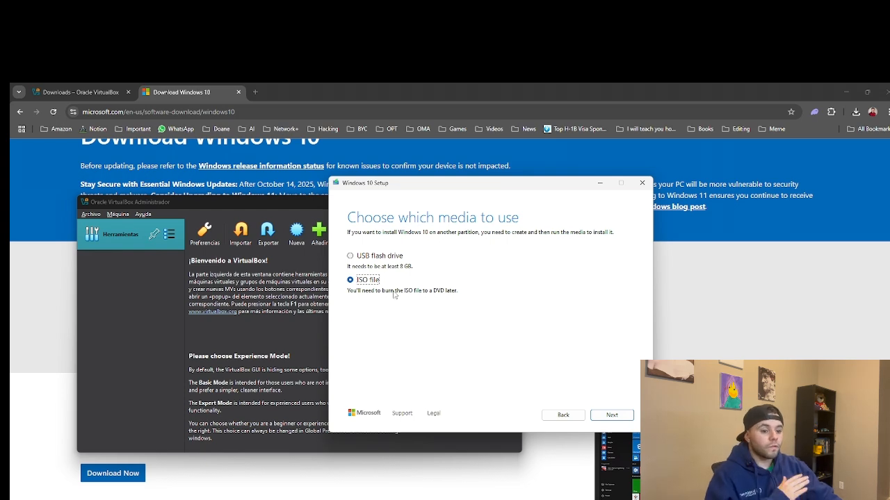
Open the 'Select a path' dialog and pick the Downloads folder for the ISO
click(620, 416)
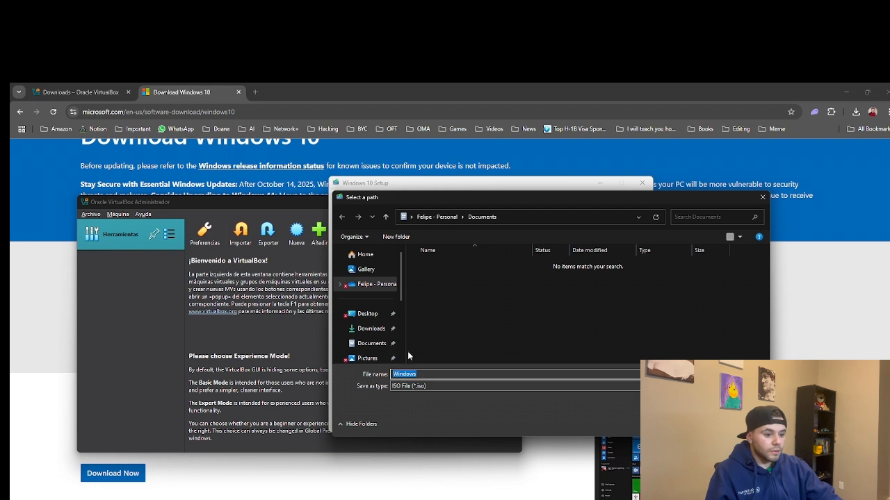
click(356, 331)
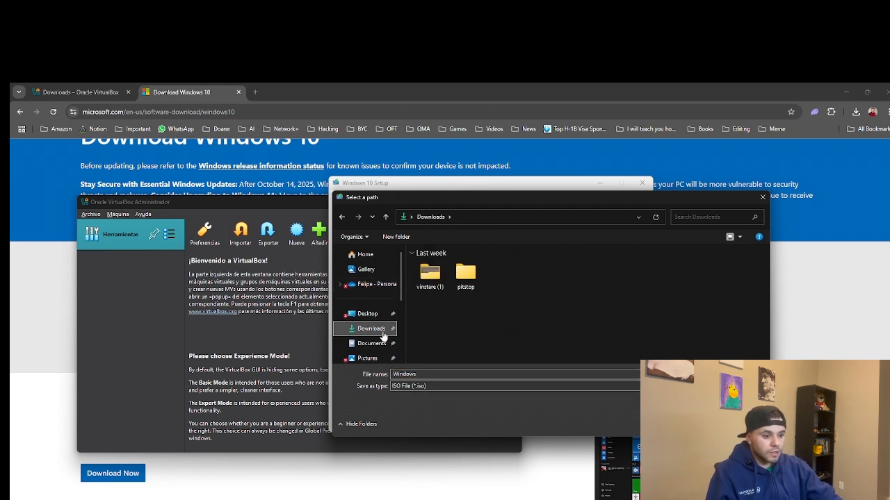
Save the ISO to Downloads and check the Windows 10 download reaching 72%
key(Return)
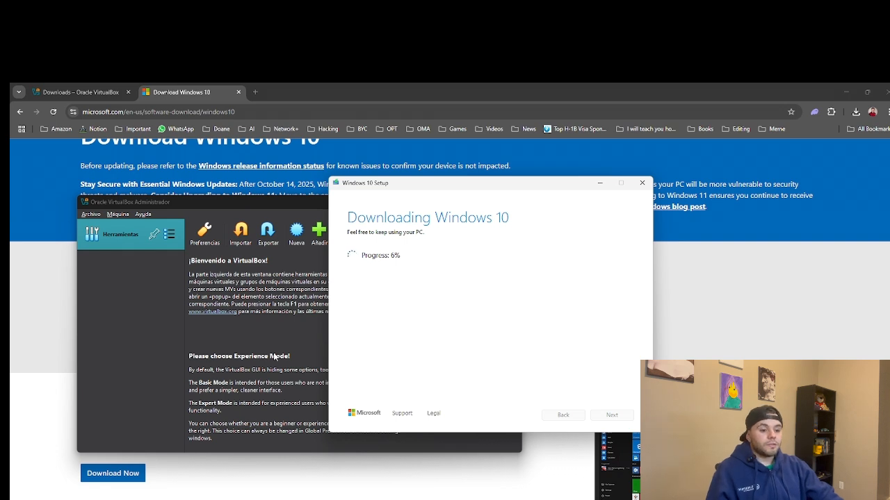
click(284, 322)
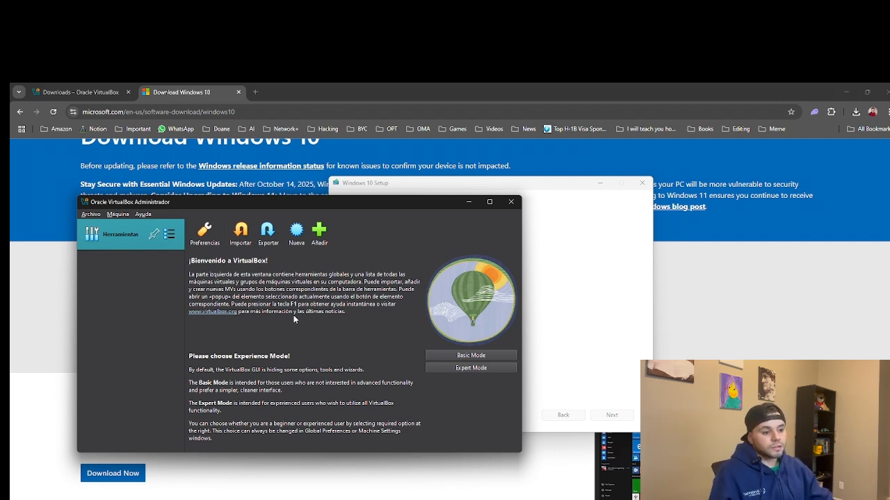
click(625, 318)
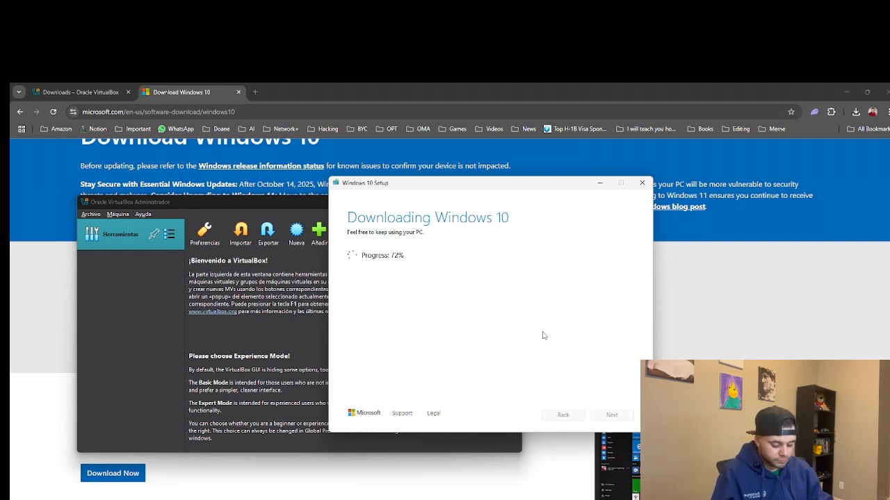
Reposition VirtualBox Manager, look through the Archivo and Ayuda menus, and open Preferencias
drag(279, 202, 395, 190)
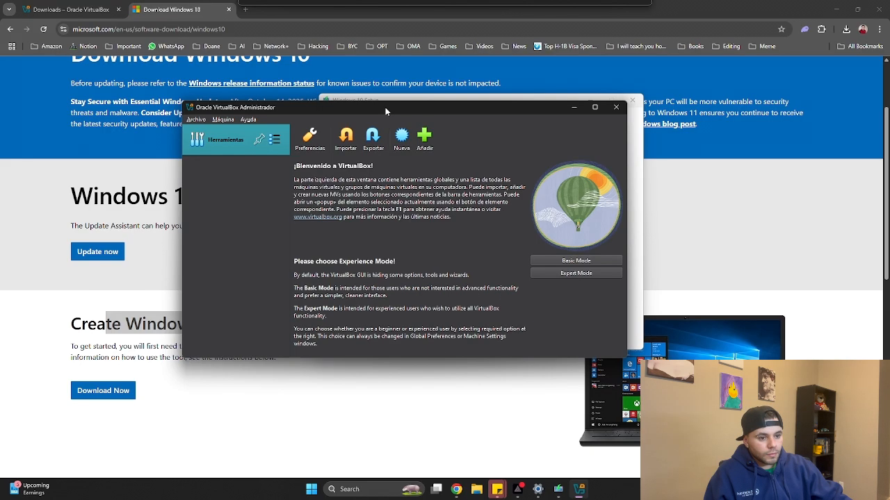
drag(385, 107, 385, 111)
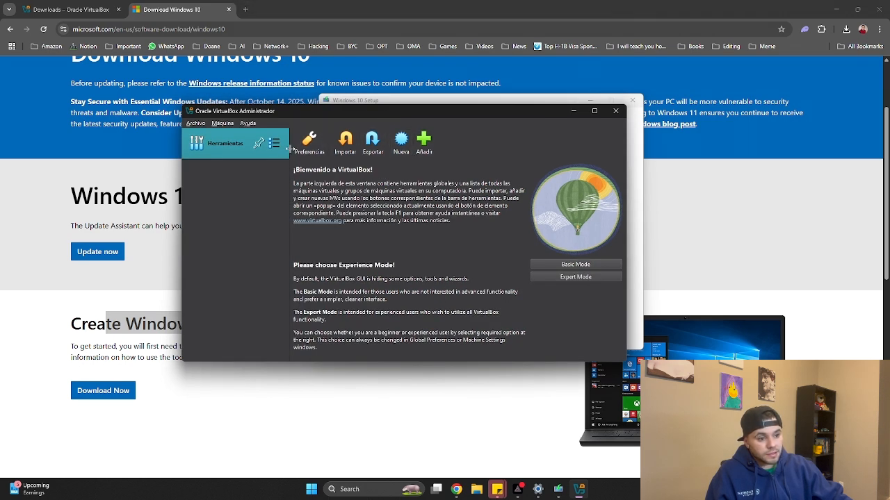
click(199, 124)
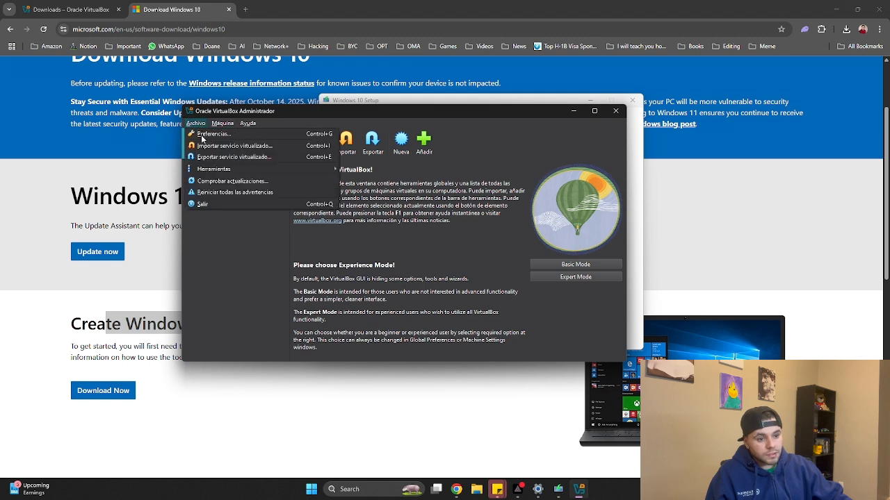
mouse_move(217, 174)
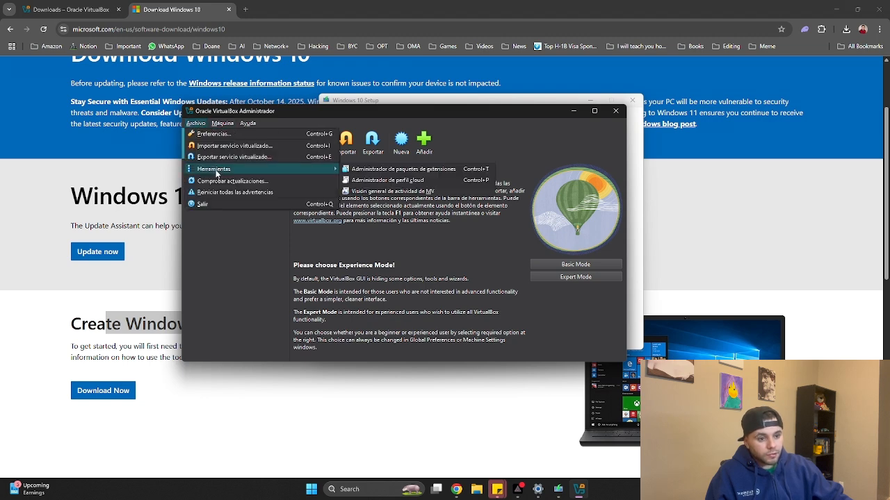
mouse_move(243, 122)
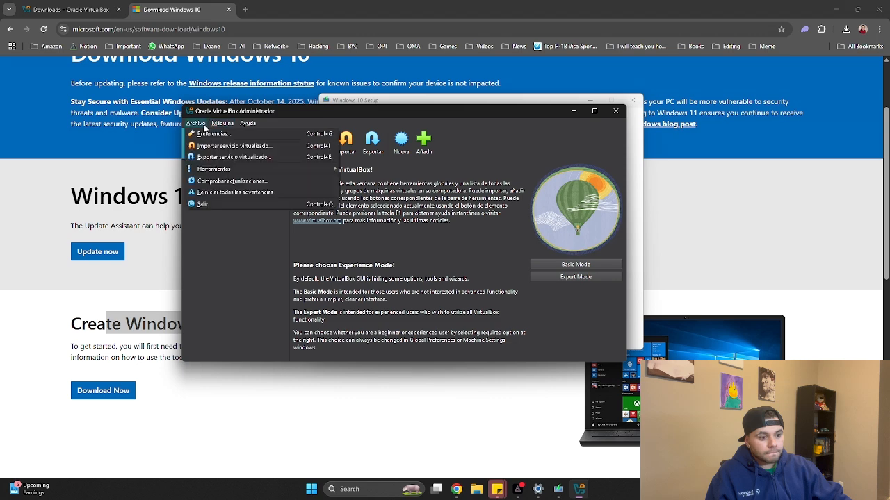
click(312, 143)
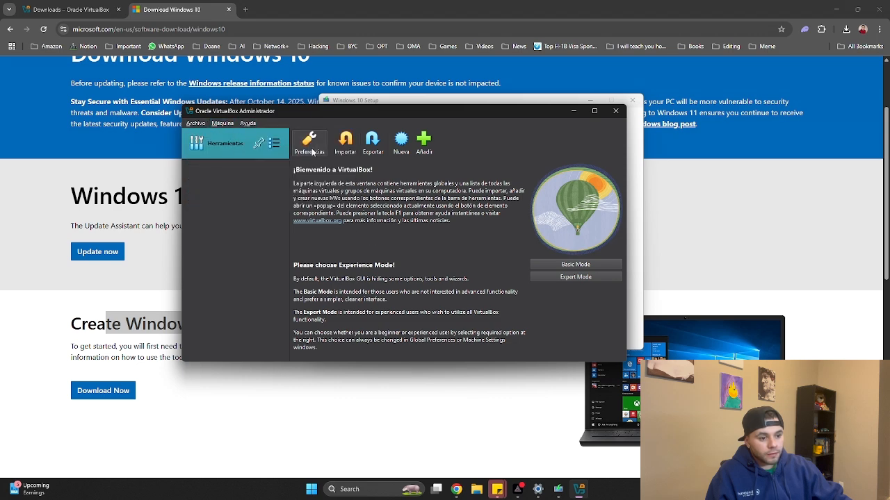
click(311, 144)
Try Català, Bahasa Indonesia, Español, Čeština and Deutsch as interface language, then cancel discarding changes
click(265, 204)
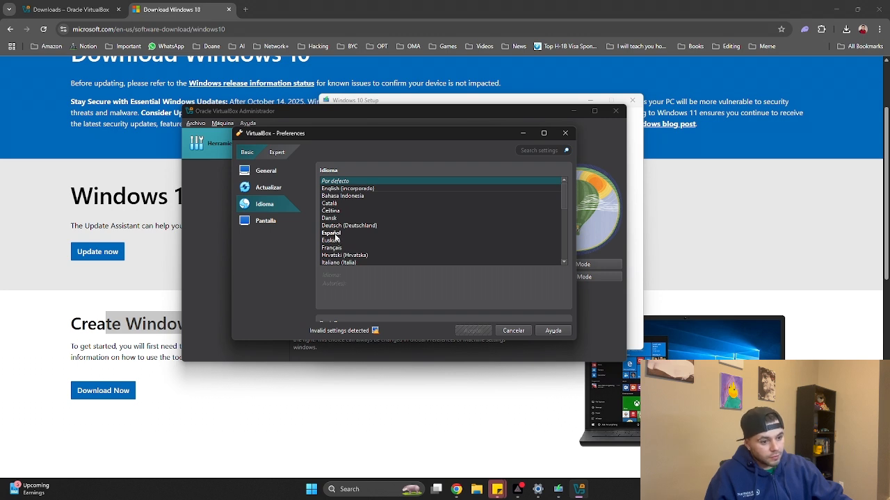
scroll(337, 235, down, 1)
scroll(337, 234, up, 1)
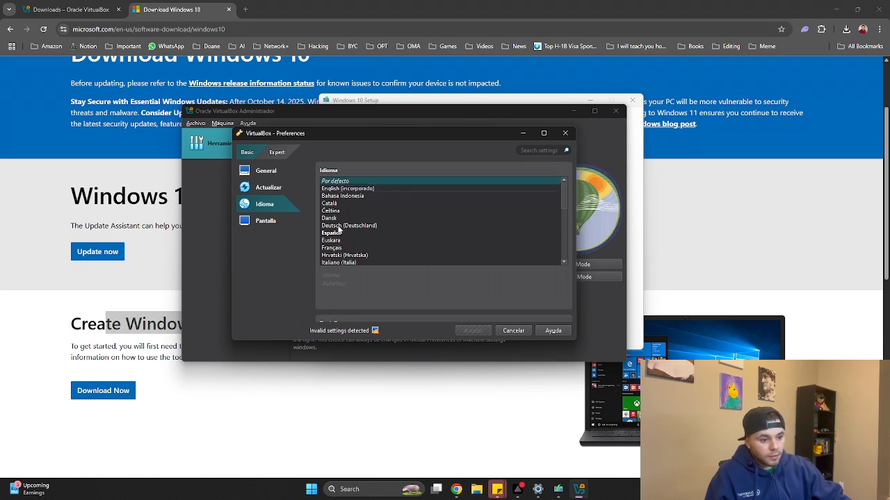
click(356, 226)
key(Up)
key(Up)
key(Up)
key(Up)
key(Up)
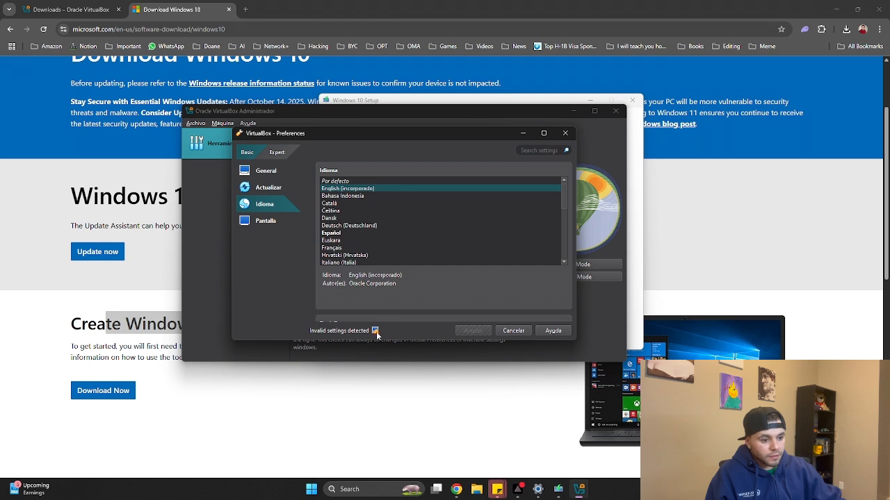
mouse_move(376, 333)
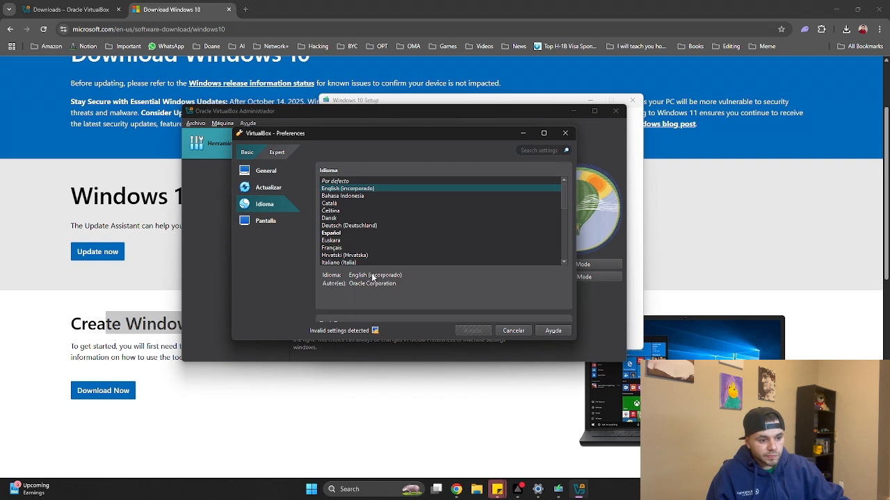
click(359, 204)
click(359, 198)
click(355, 233)
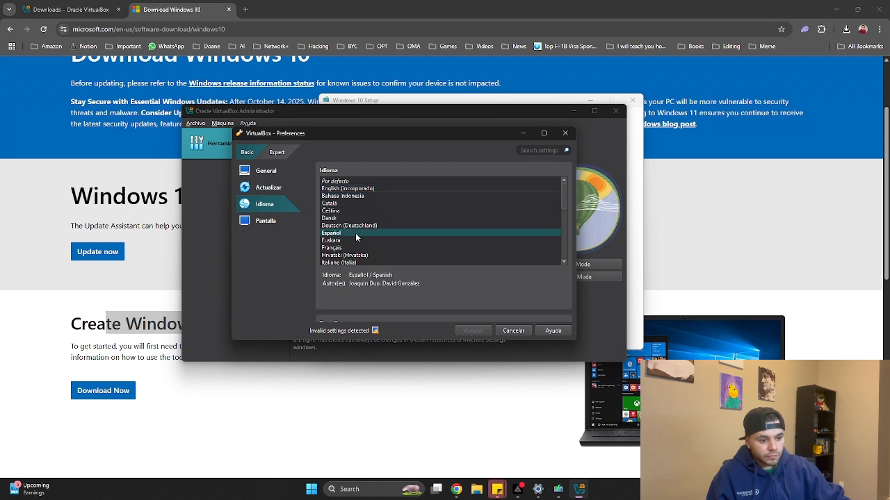
scroll(355, 236, down, 7)
scroll(356, 237, down, 2)
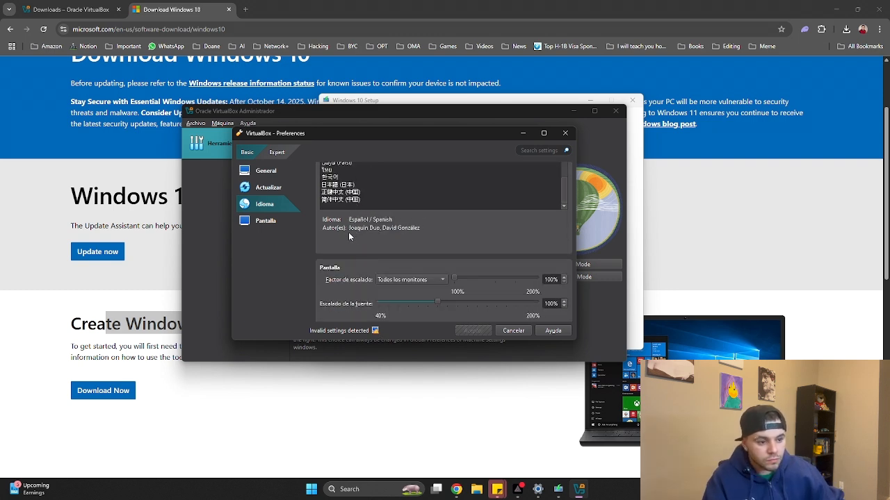
scroll(350, 235, up, 9)
scroll(359, 239, up, 8)
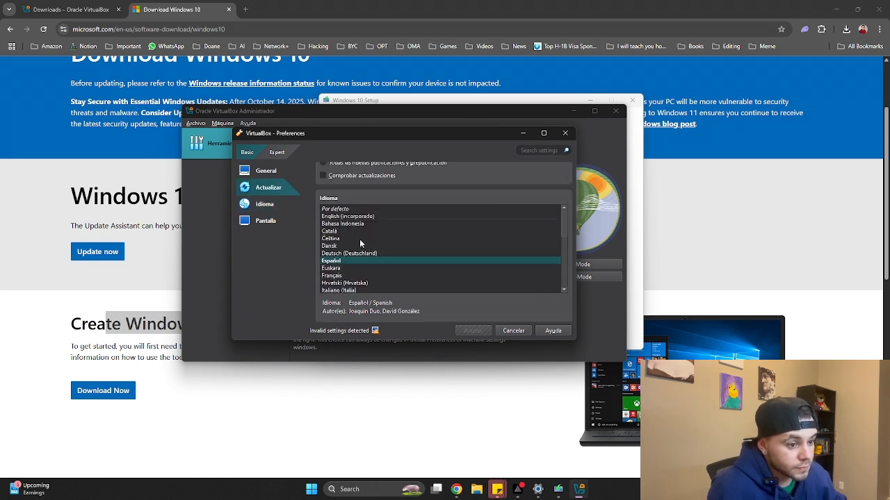
scroll(359, 249, down, 5)
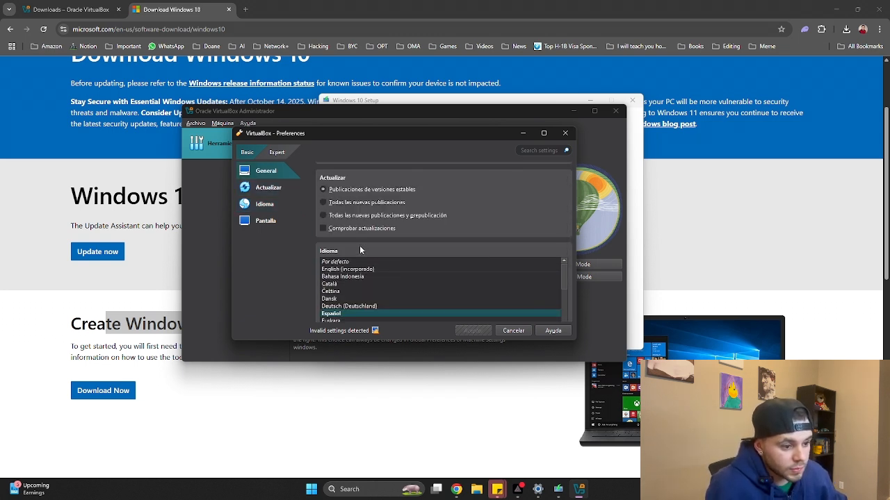
scroll(359, 249, up, 6)
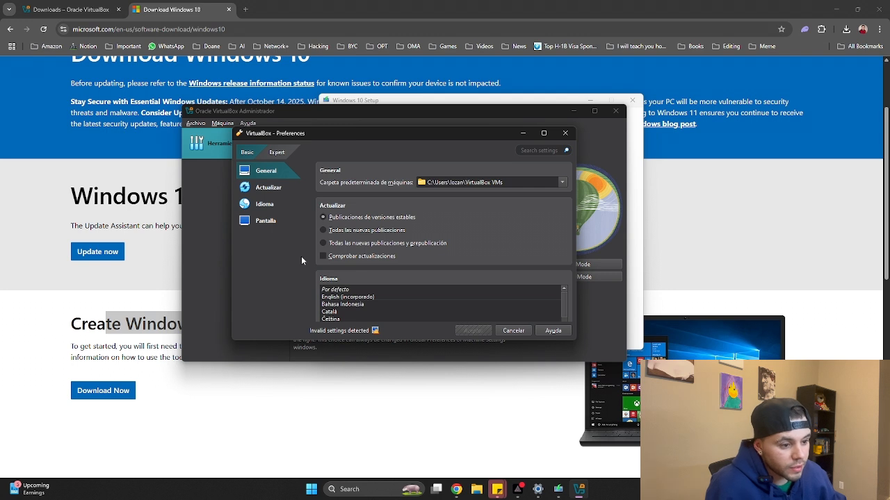
scroll(560, 255, down, 1)
scroll(441, 260, down, 1)
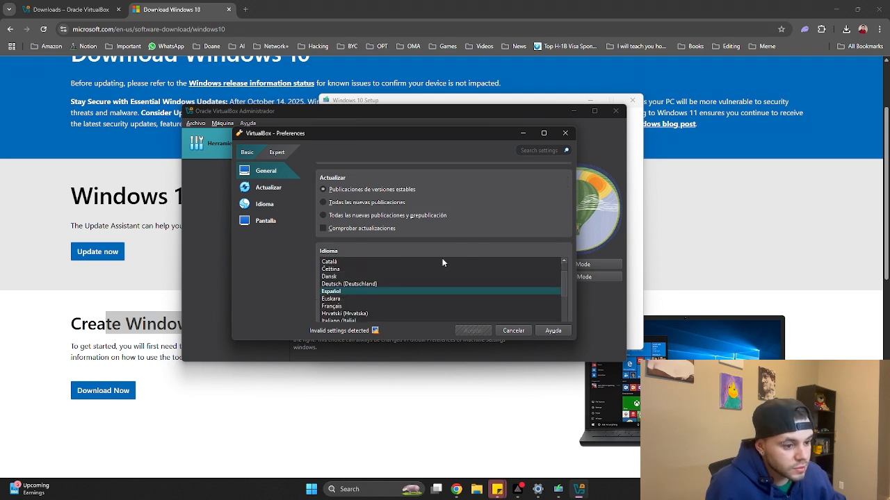
scroll(389, 278, up, 1)
click(348, 279)
click(346, 292)
click(350, 305)
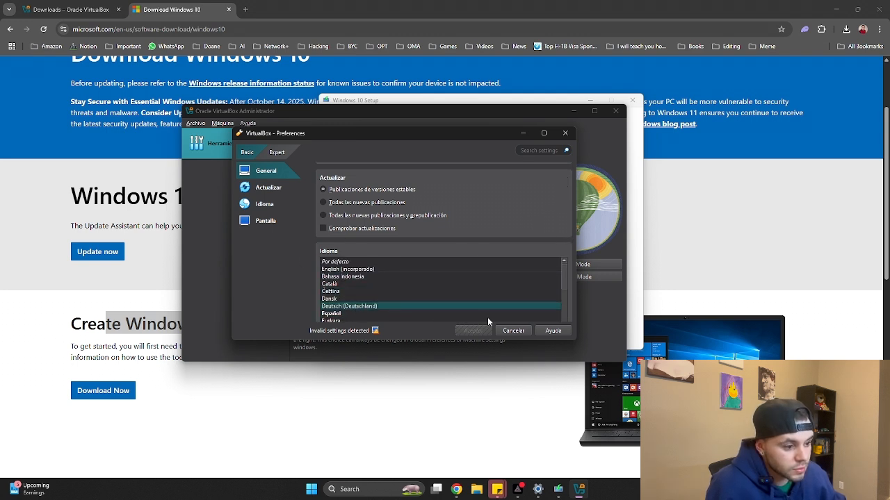
click(512, 330)
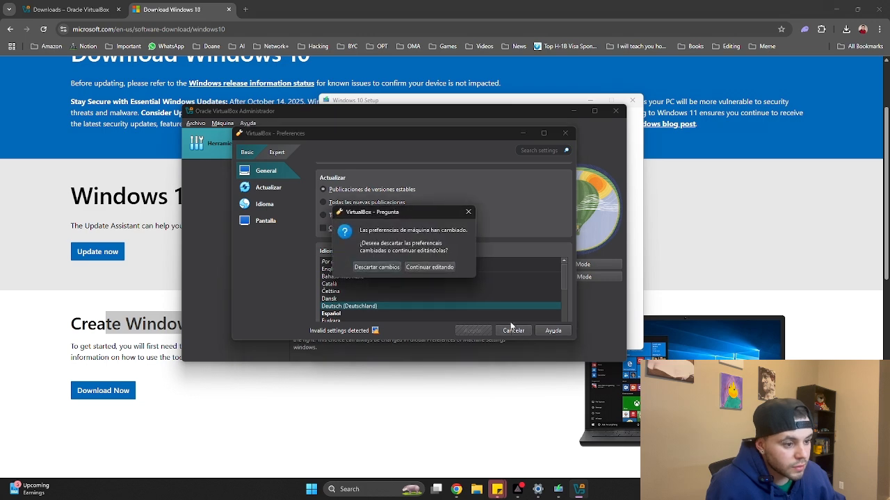
click(386, 268)
Reopen preferences, try Por defecto and English (incorporado), then cancel again and discard the changes
click(295, 139)
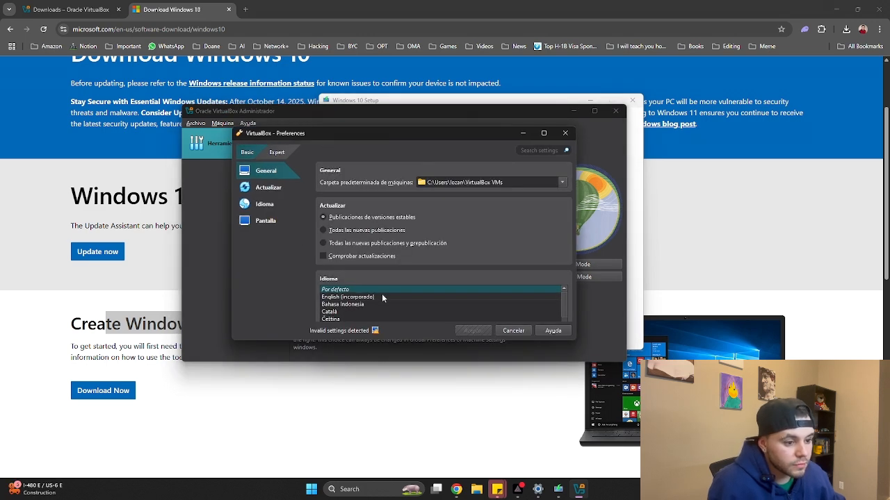
scroll(382, 294, down, 2)
click(334, 242)
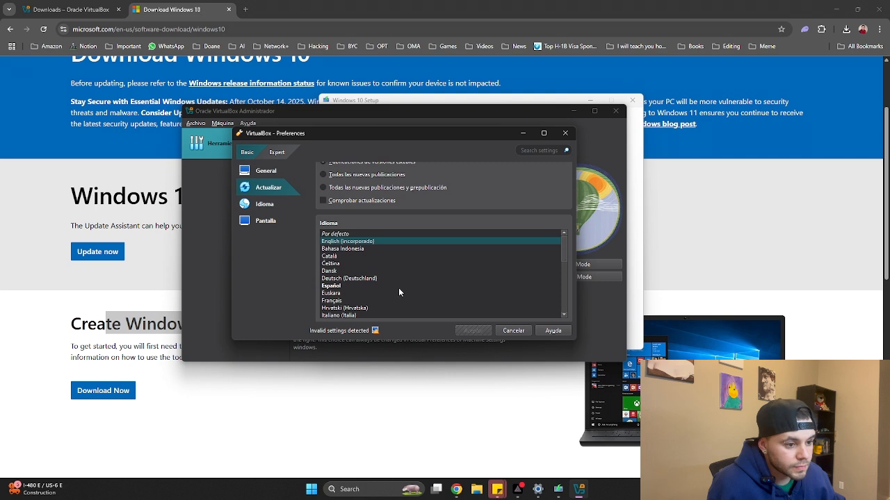
scroll(389, 285, down, 8)
scroll(401, 265, down, 2)
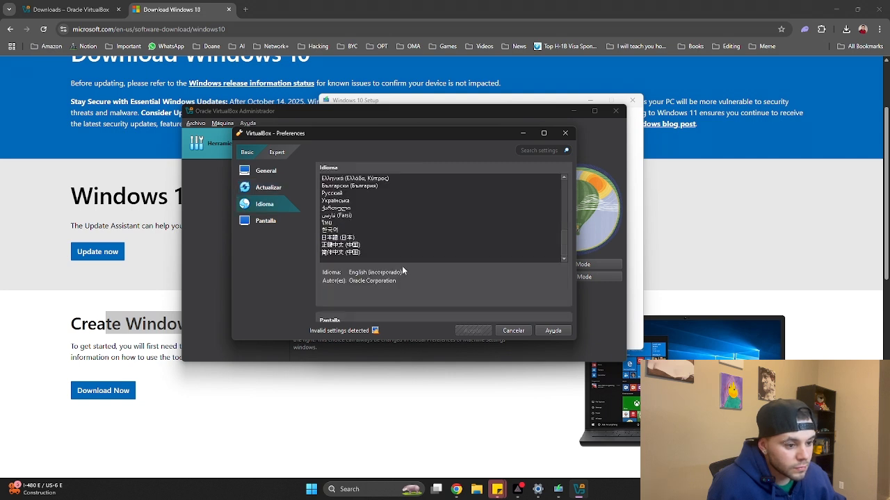
scroll(401, 265, down, 2)
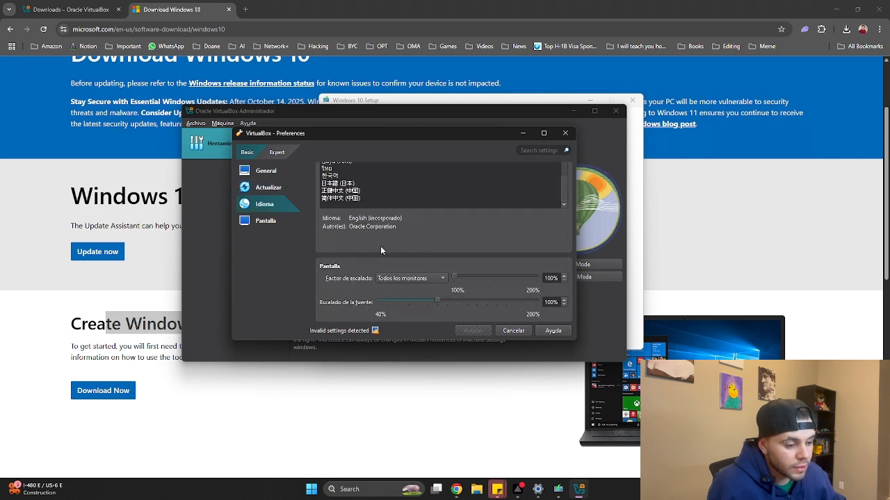
scroll(366, 260, up, 6)
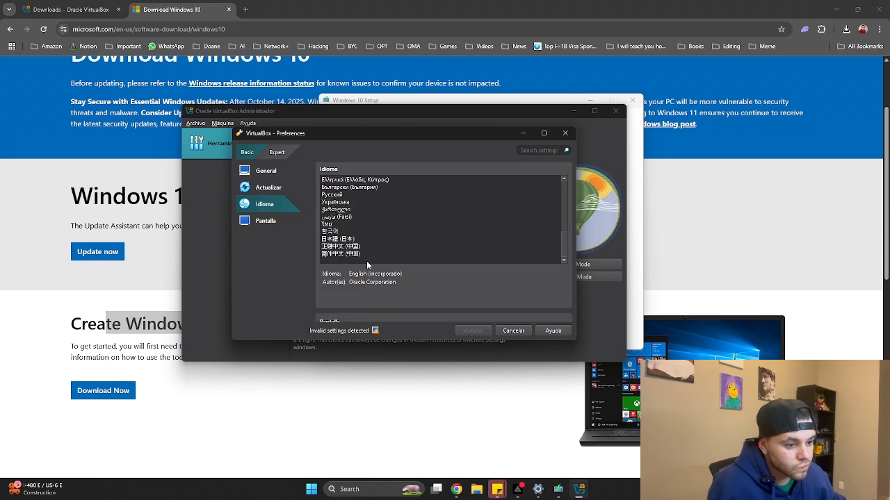
scroll(361, 236, up, 2)
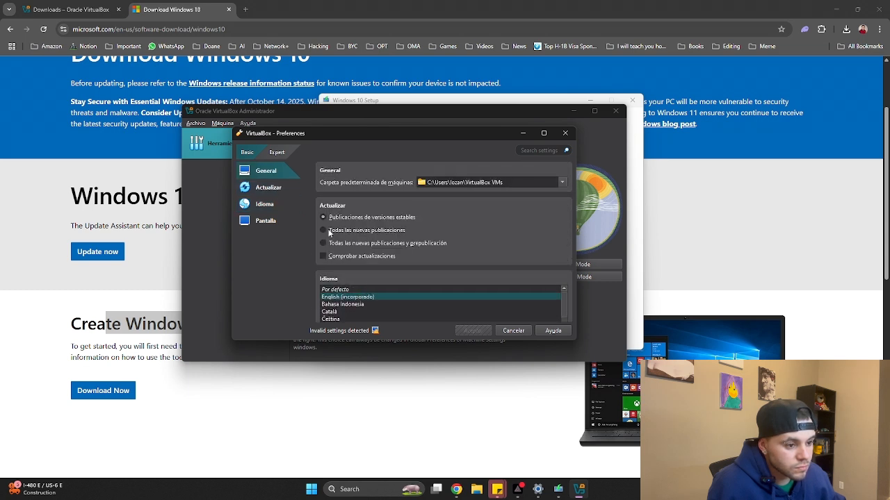
click(274, 204)
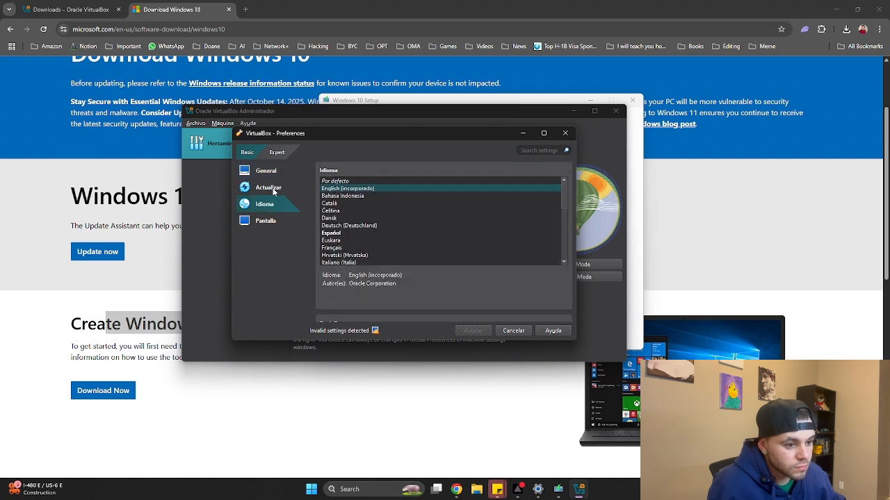
click(341, 181)
click(342, 189)
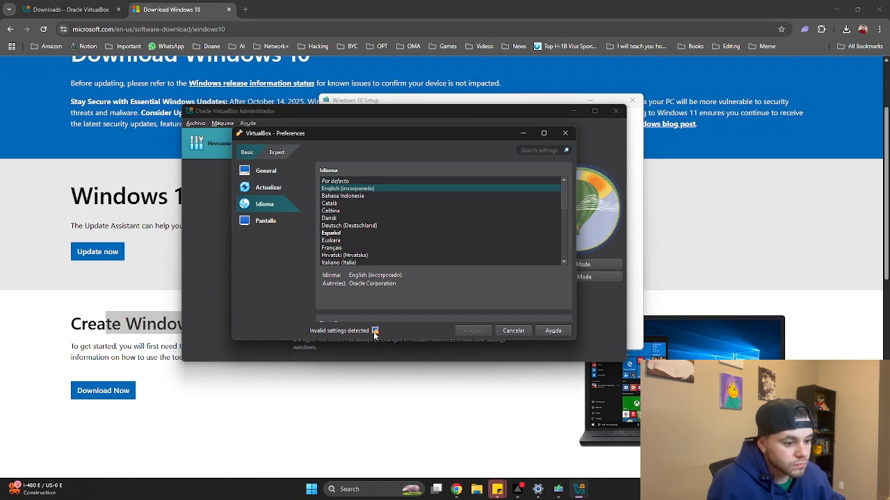
mouse_move(374, 332)
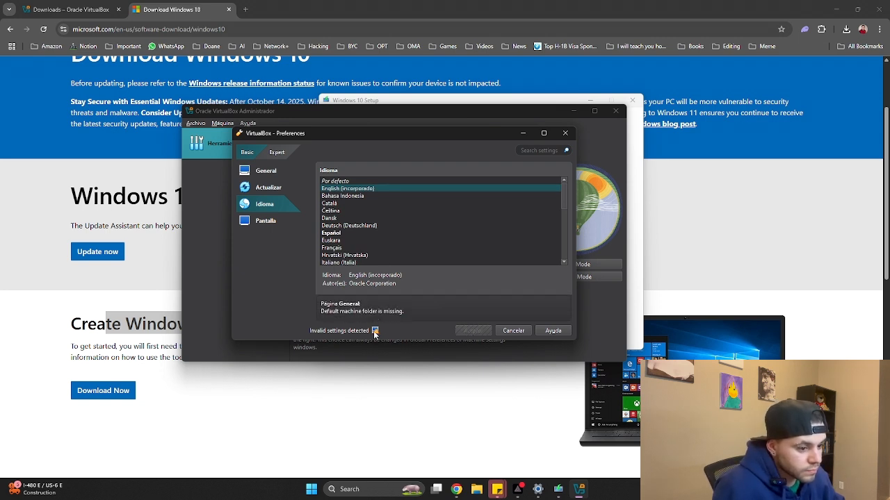
click(515, 333)
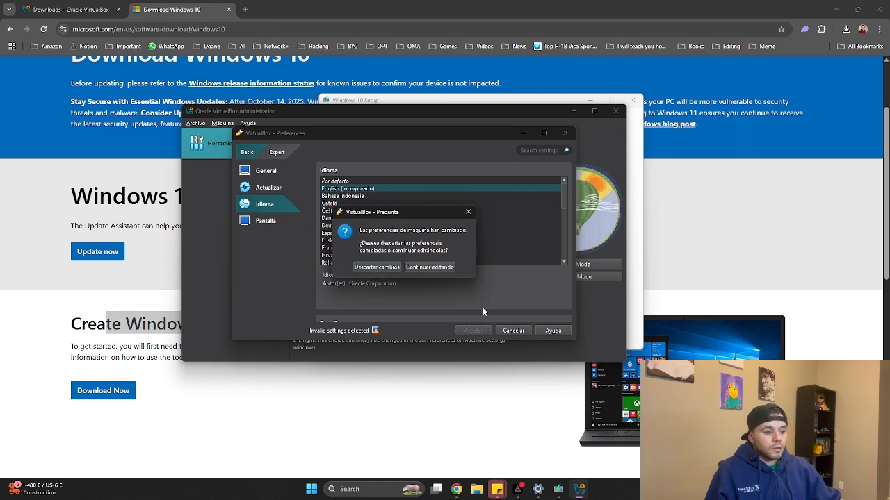
click(372, 272)
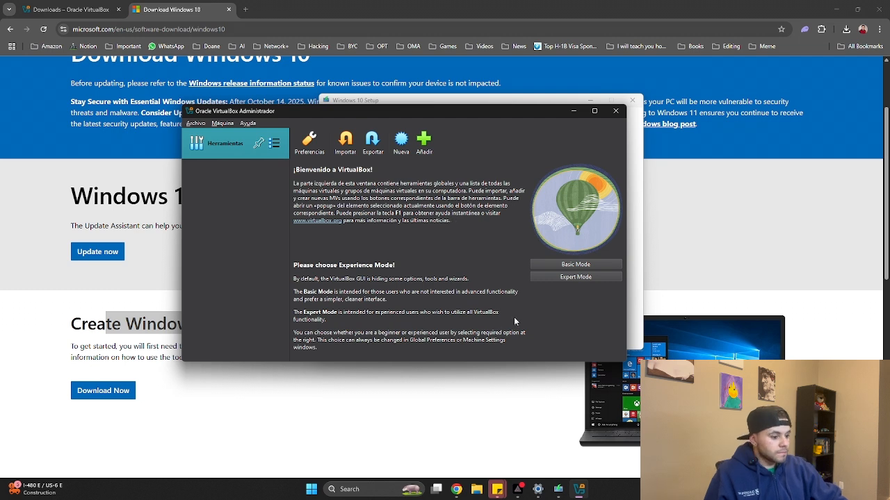
mouse_move(559, 489)
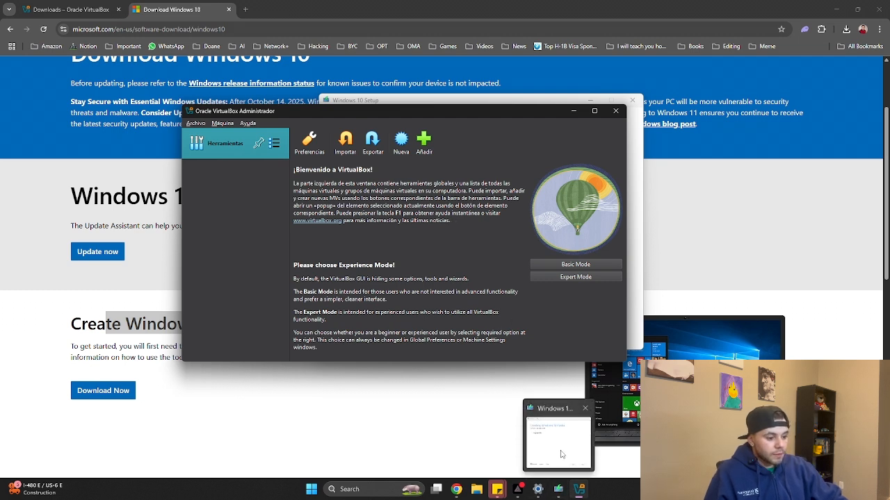
click(561, 454)
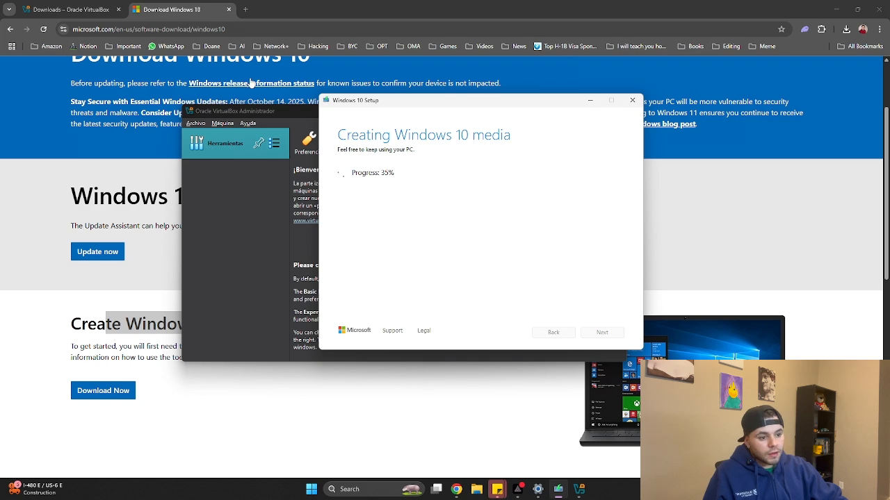
click(269, 223)
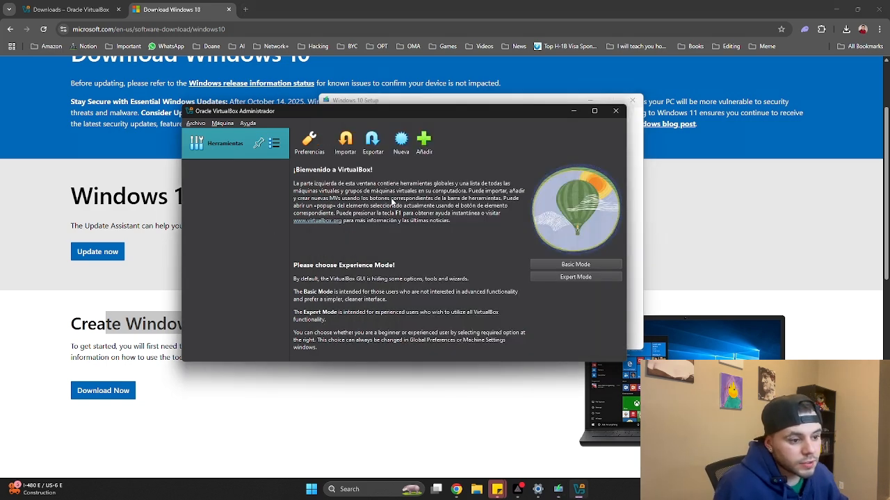
click(244, 9)
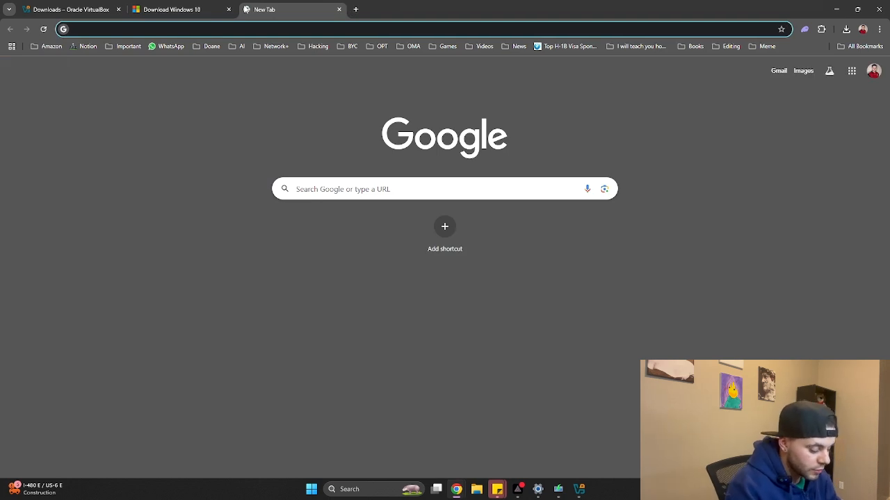
Enter the query 'how to change virtual box to enlgish' in the new tab's address bar
text(how to change a)
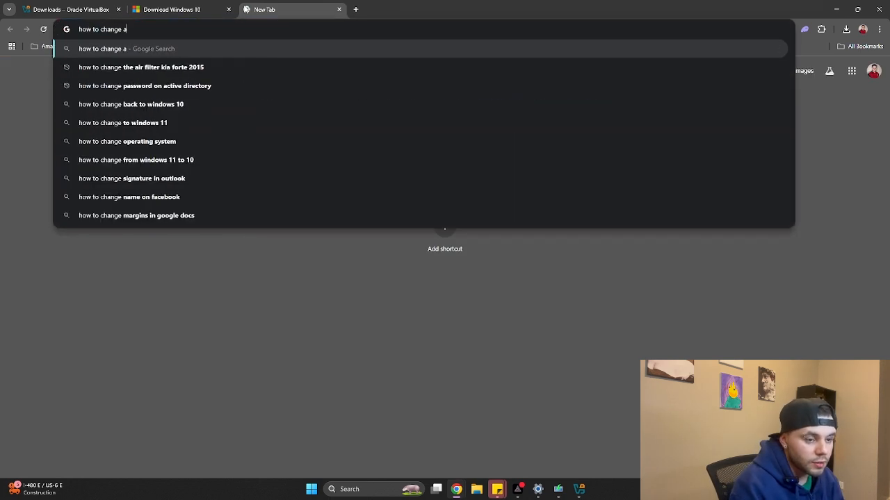
key(BackSpace)
text(virtual)
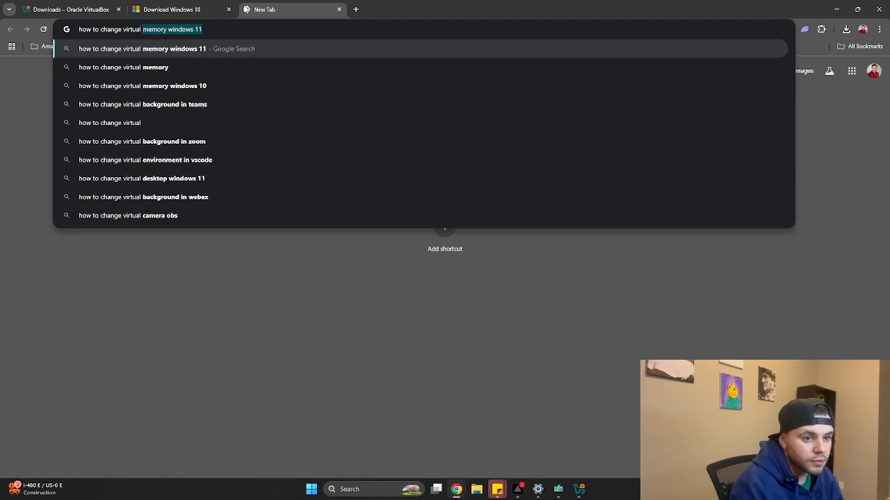
text( box to )
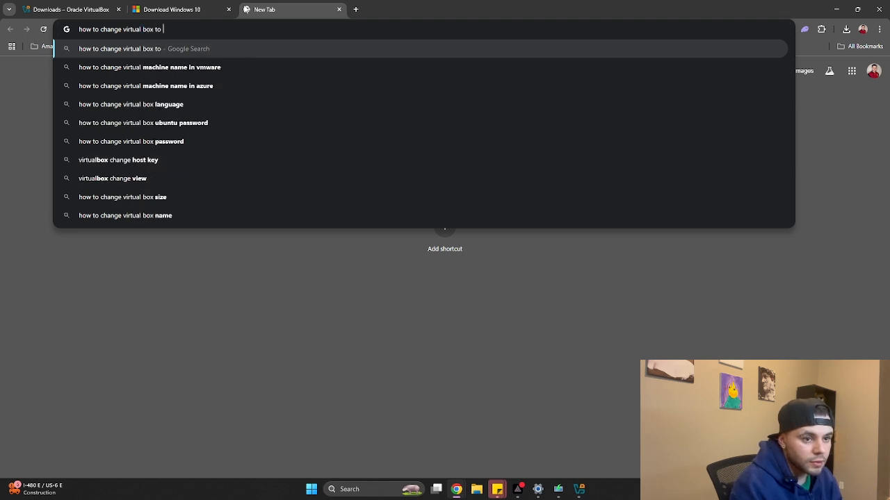
text(enlgish)
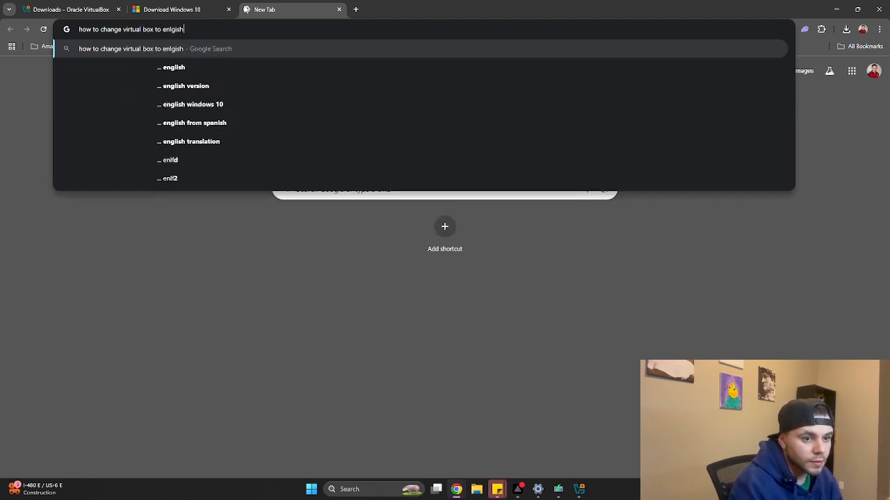
Reopen VirtualBox preferences to read the missing default machine folder warning, then return to Chrome
mouse_move(558, 490)
mouse_move(556, 454)
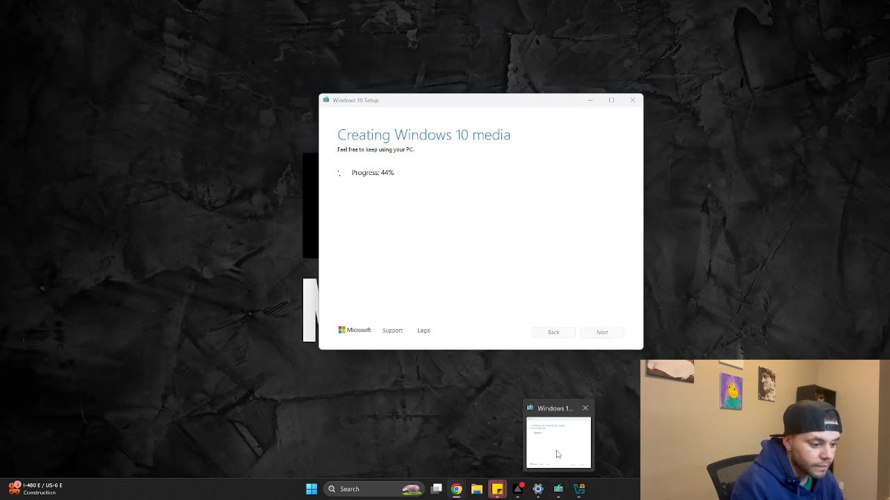
click(582, 443)
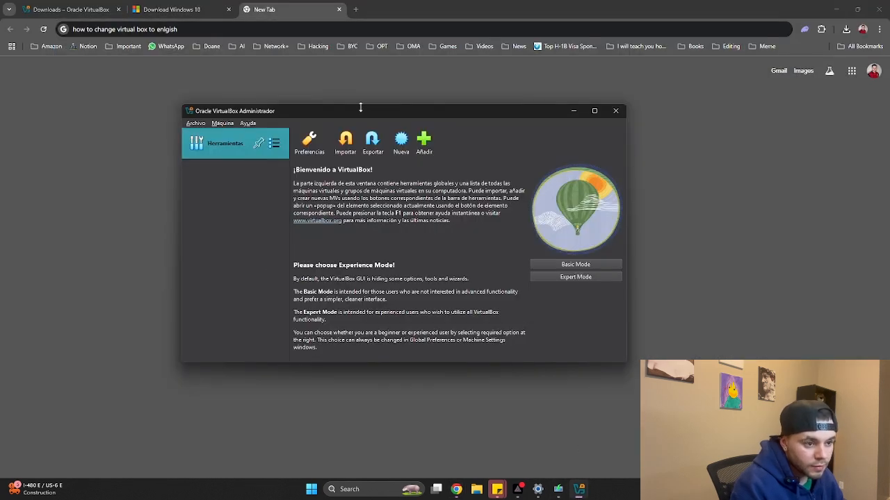
click(309, 143)
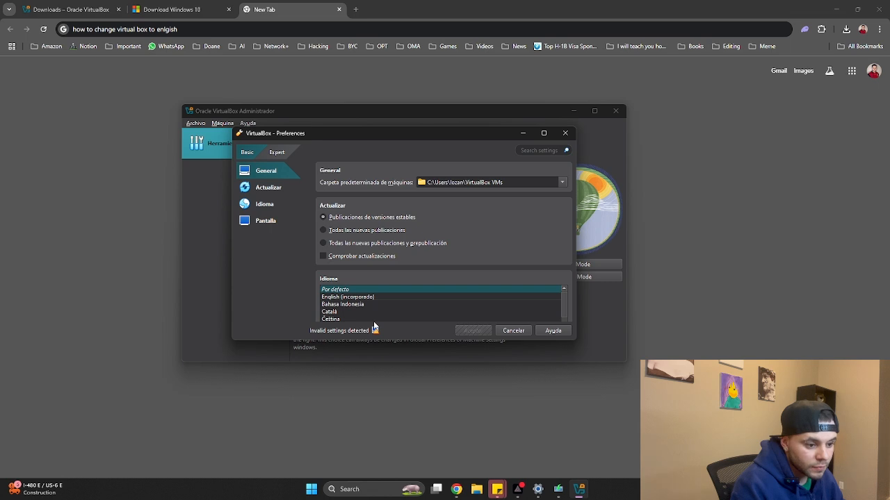
mouse_move(376, 333)
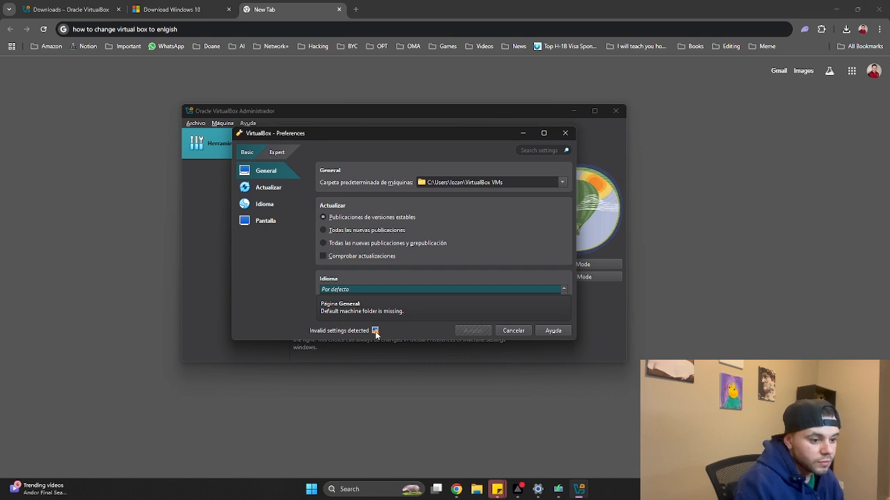
click(232, 61)
Append 'default machine folder is missing' to the query and run the Google search
click(211, 28)
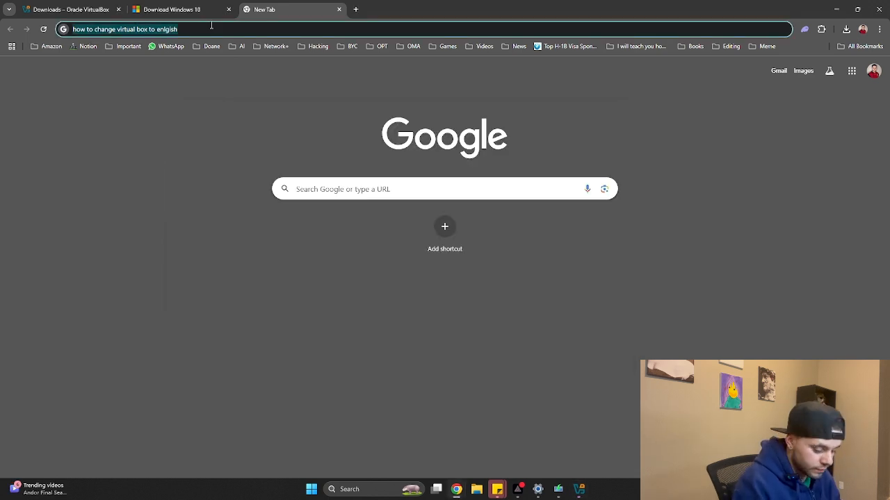
click(291, 33)
text(defau)
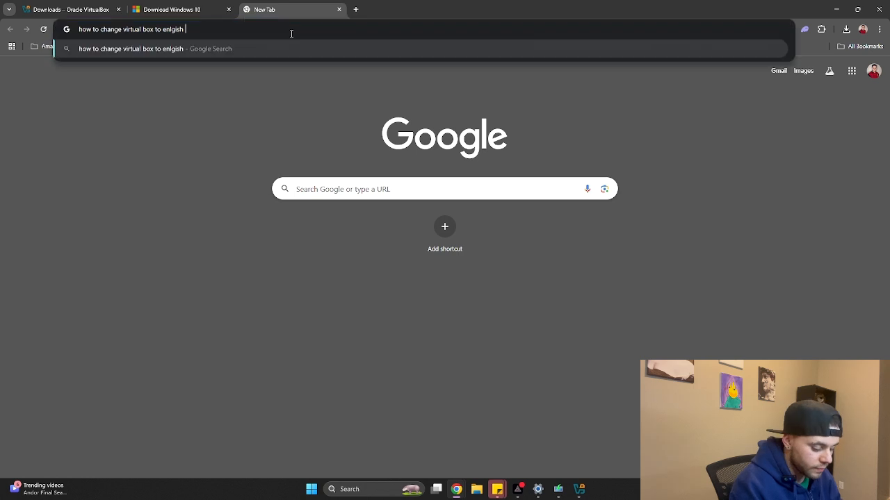
text(lt machi)
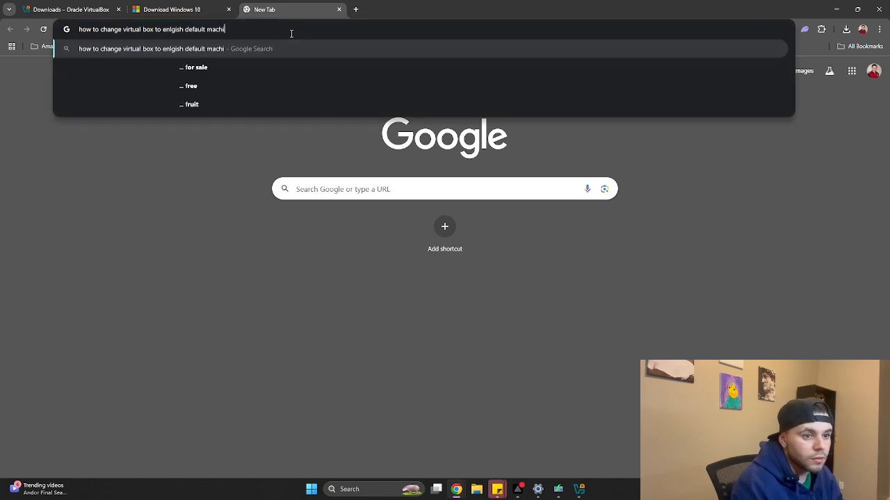
text(ne folder is missing)
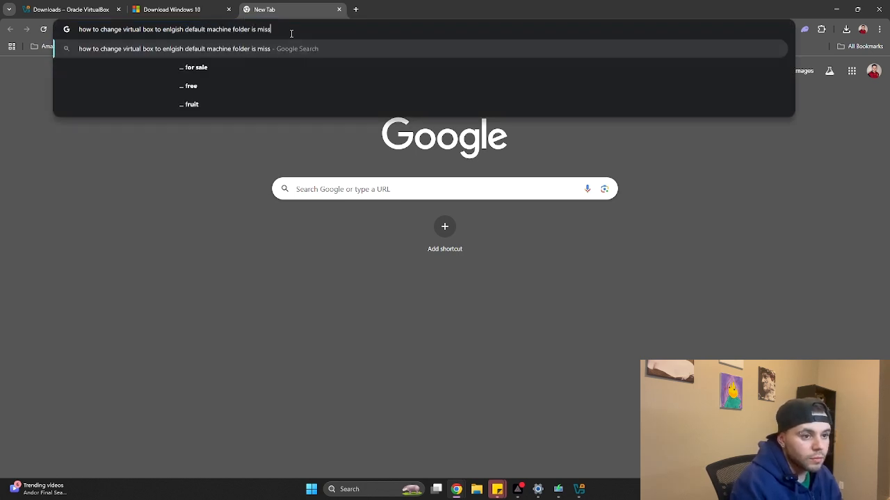
key(Return)
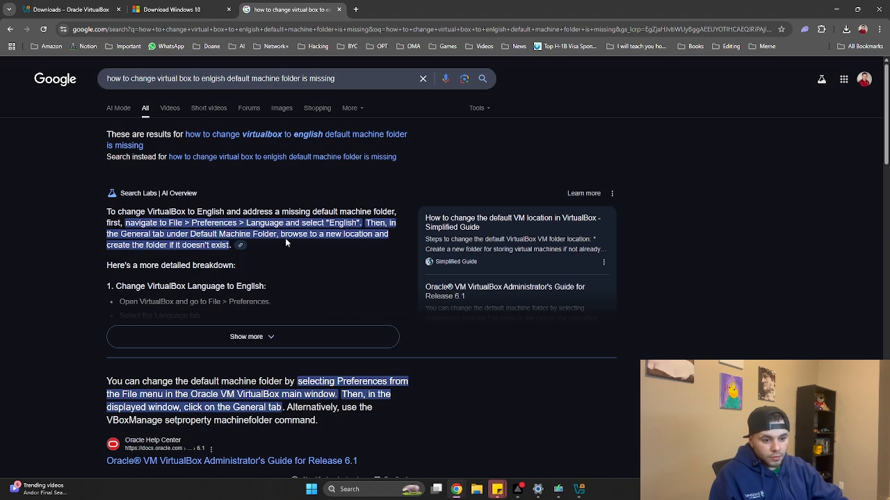
scroll(281, 238, down, 1)
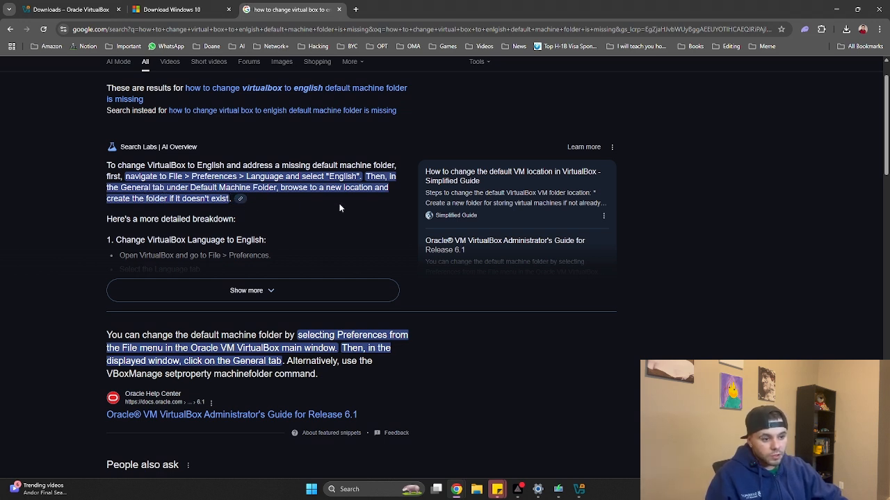
mouse_move(579, 490)
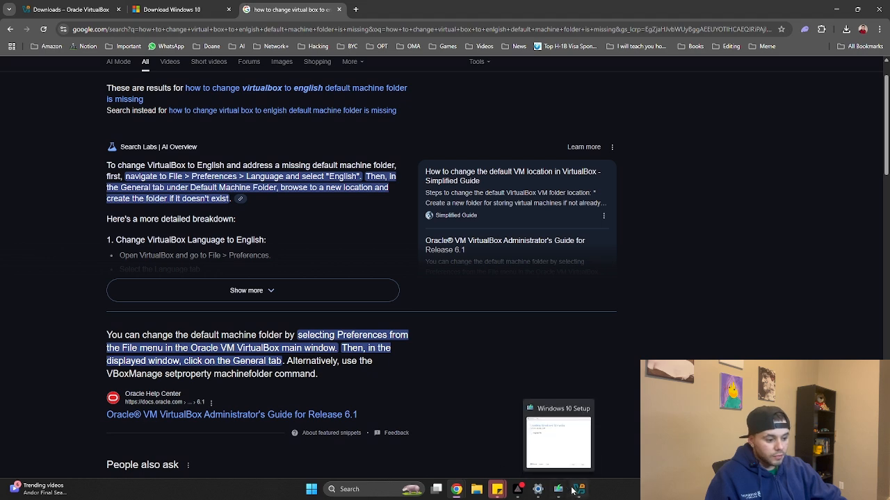
click(575, 469)
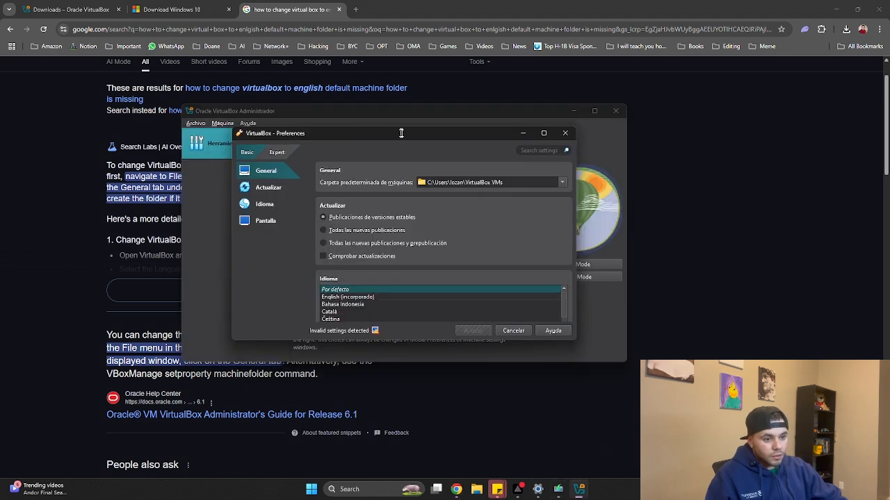
drag(399, 137, 563, 136)
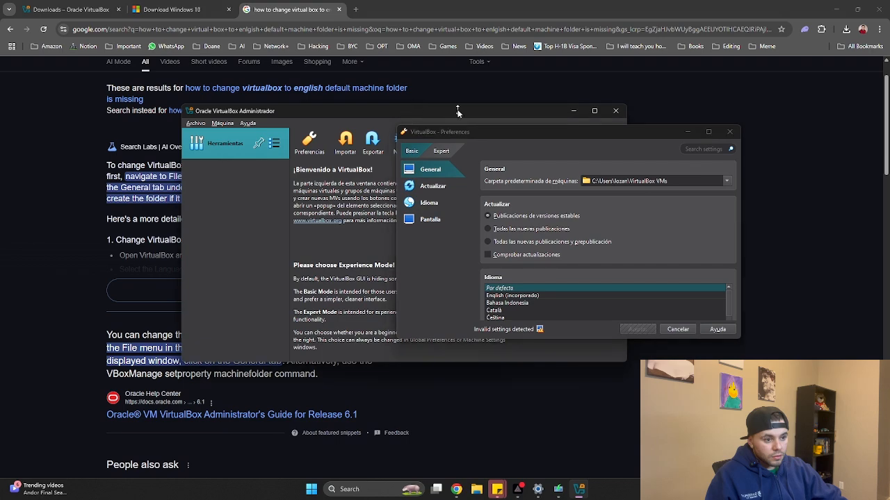
click(729, 132)
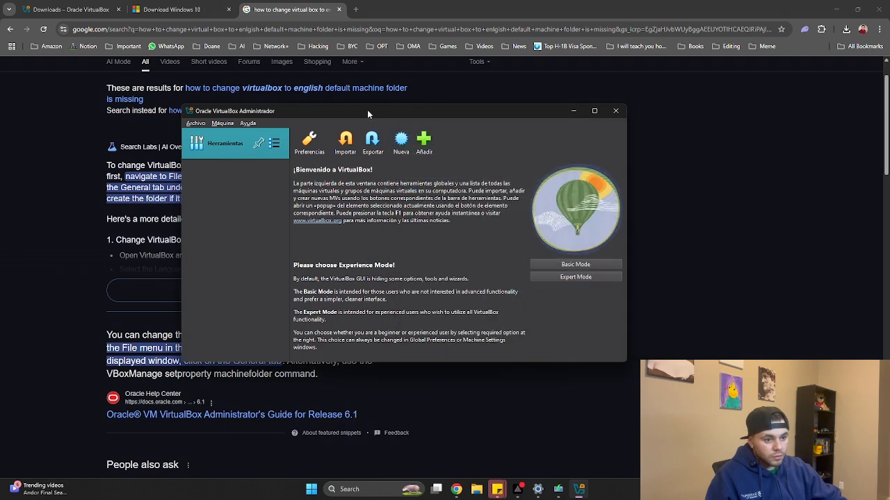
drag(369, 113, 598, 118)
click(541, 146)
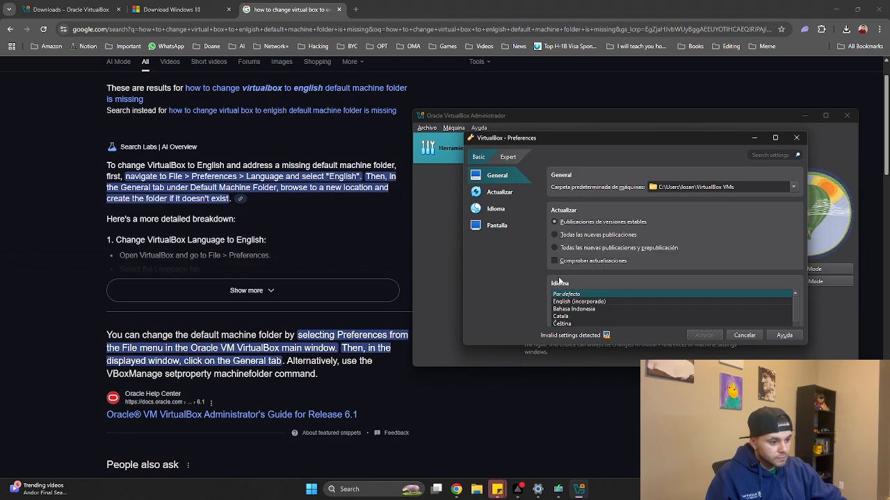
click(793, 186)
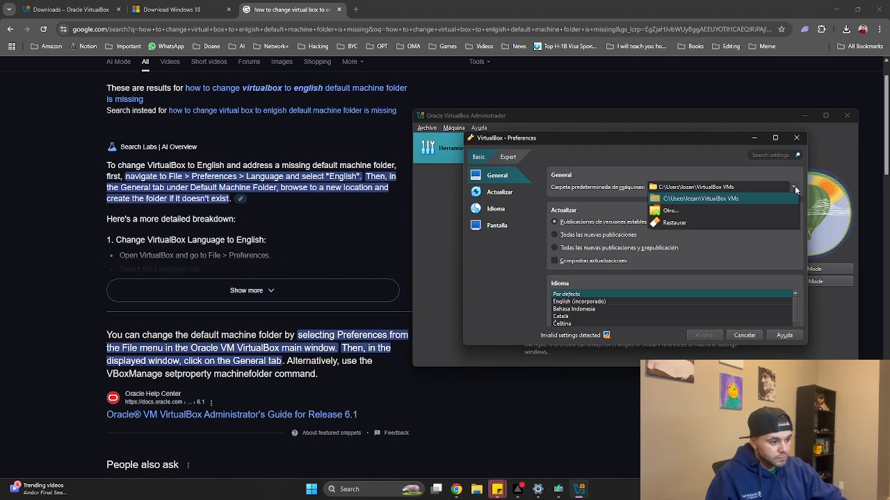
click(730, 214)
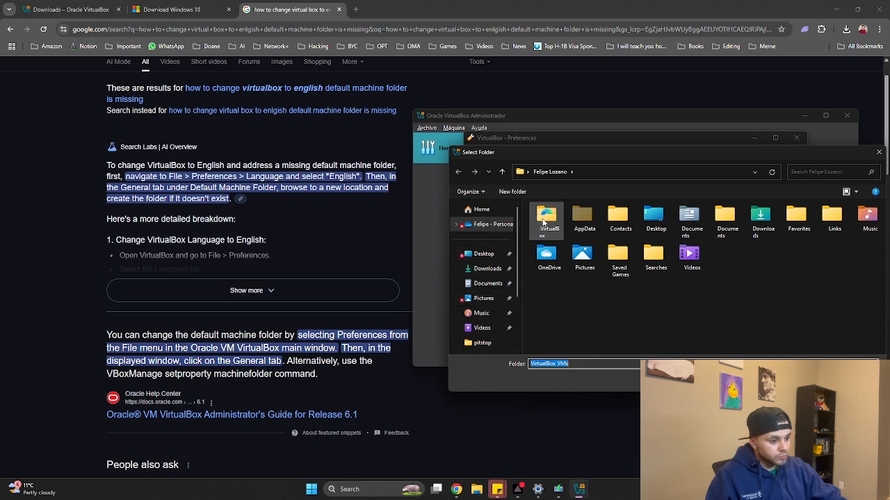
click(545, 220)
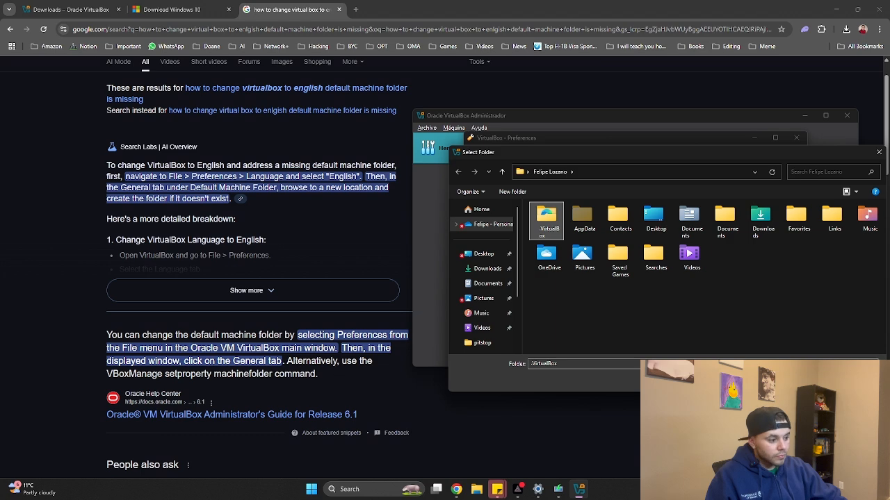
key(Escape)
Read the virtualbox.org forum thread on changing the default VM location, then return to results
click(284, 362)
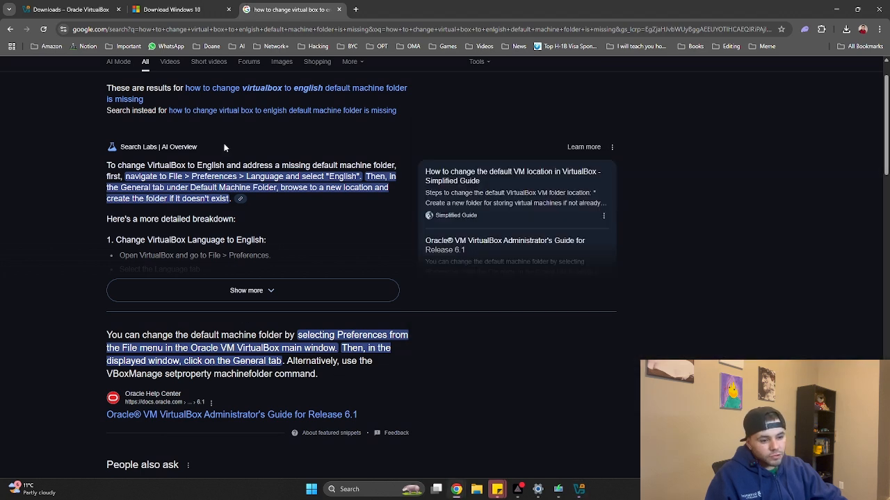
scroll(244, 258, down, 3)
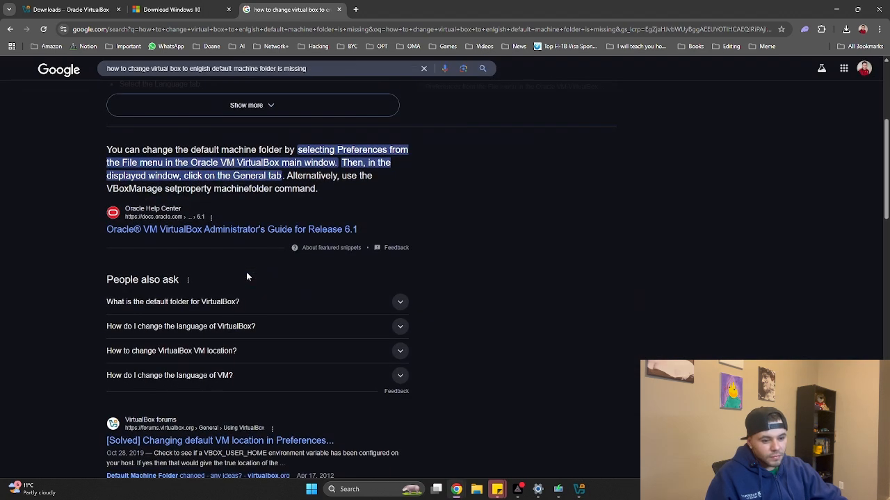
scroll(246, 274, up, 1)
scroll(245, 281, down, 1)
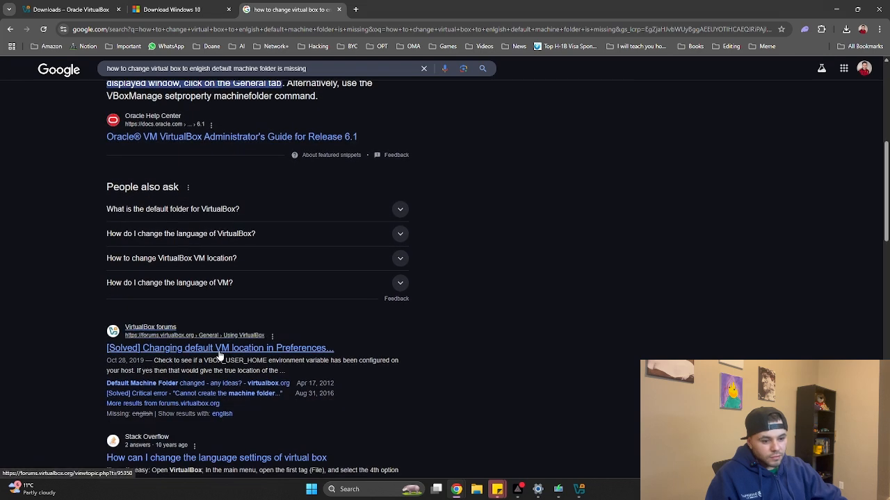
click(218, 352)
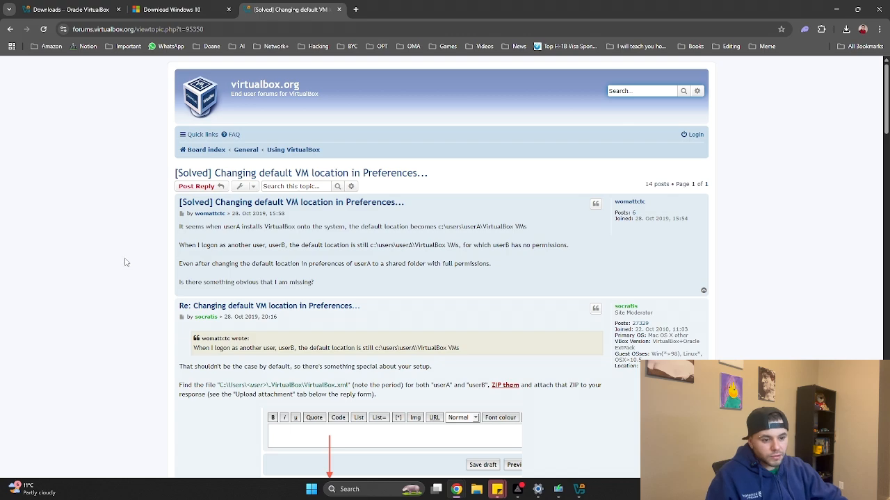
scroll(129, 262, down, 1)
scroll(129, 262, down, 2)
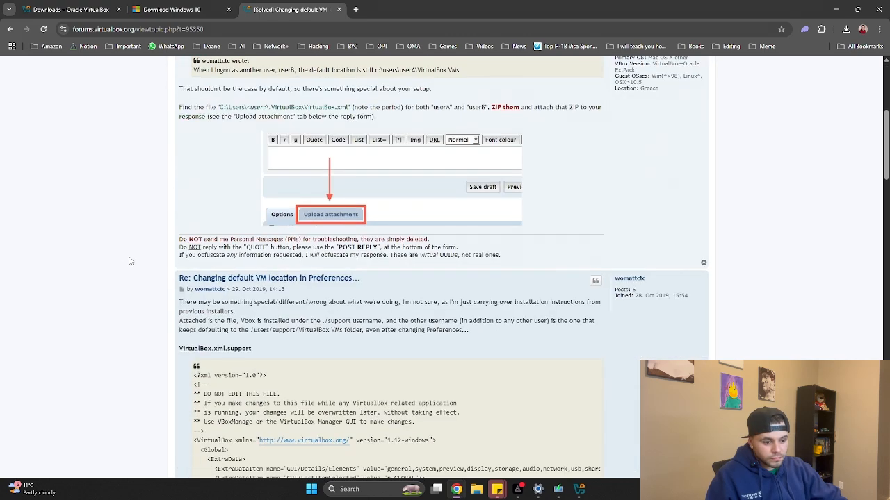
scroll(128, 261, up, 3)
click(11, 30)
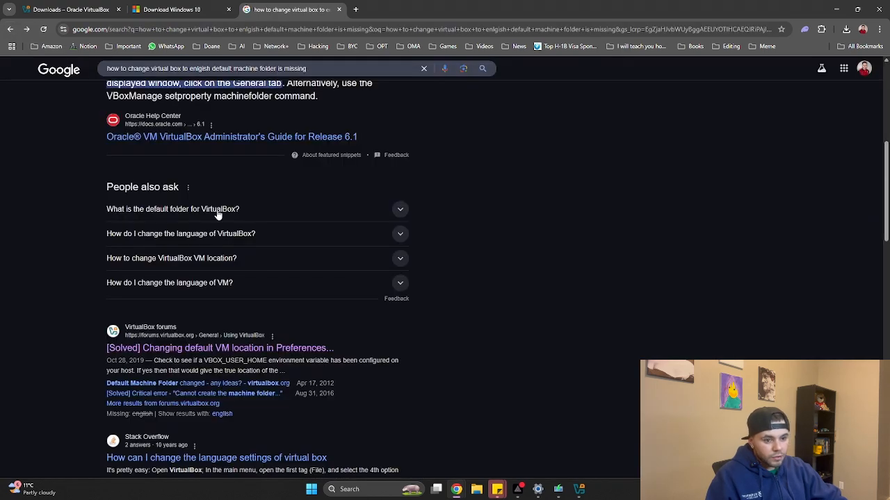
Scroll back up the results and restore VirtualBox's Preferences window
scroll(184, 178, up, 1)
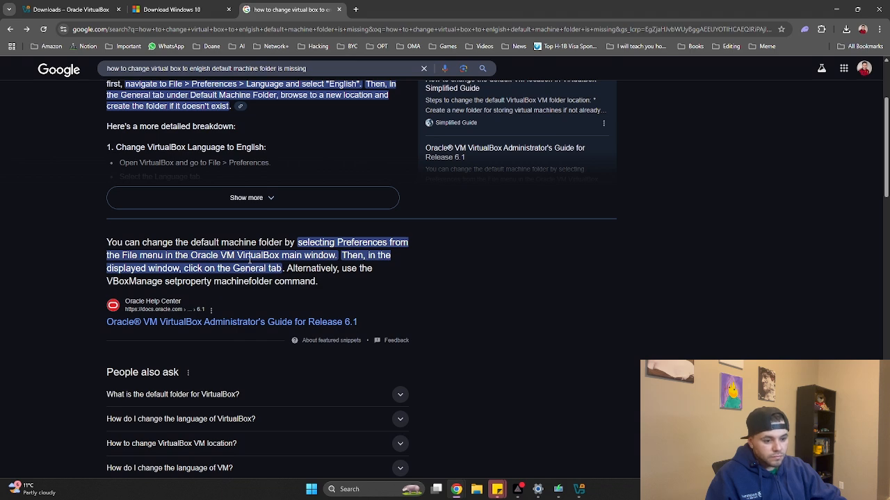
scroll(342, 336, up, 2)
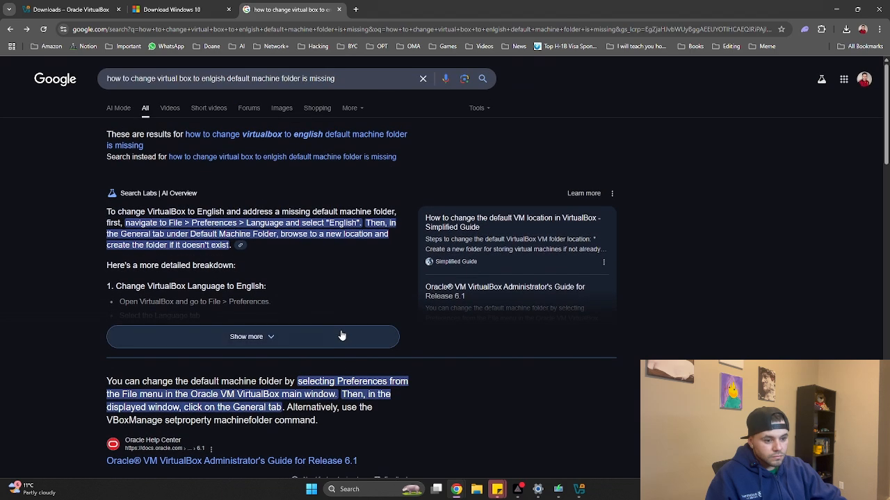
click(563, 490)
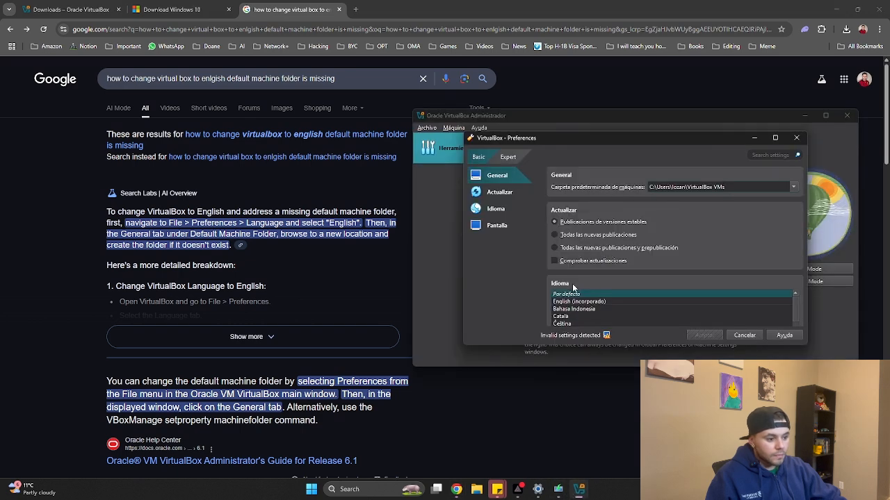
Close the preferences and manager, then relaunch Oracle VirtualBox by searching 'virtu'
click(744, 335)
click(847, 116)
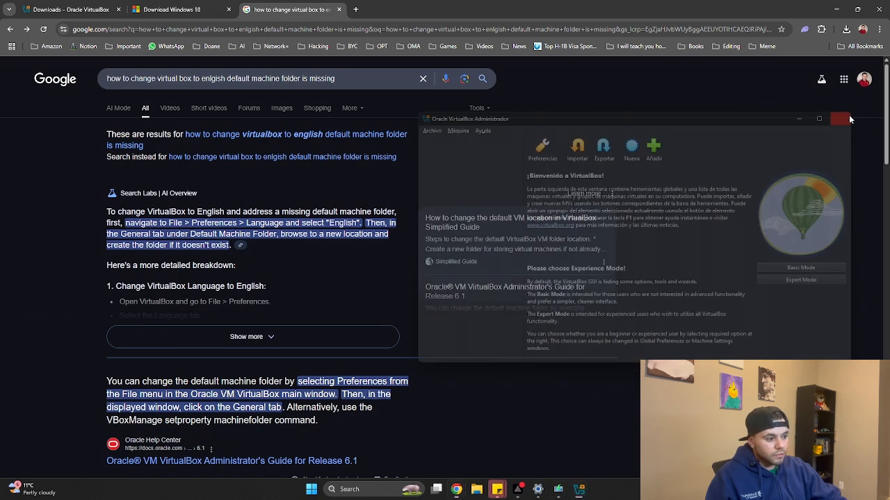
click(312, 491)
text(vi)
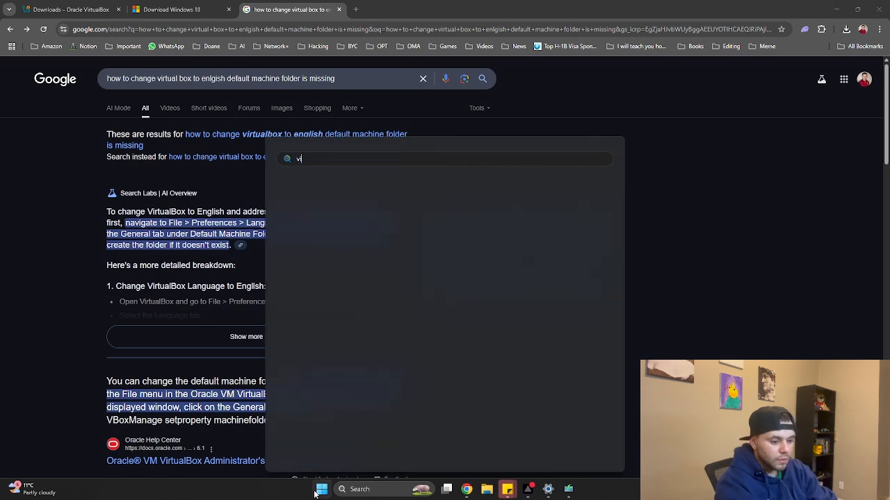
text(rtu)
key(Return)
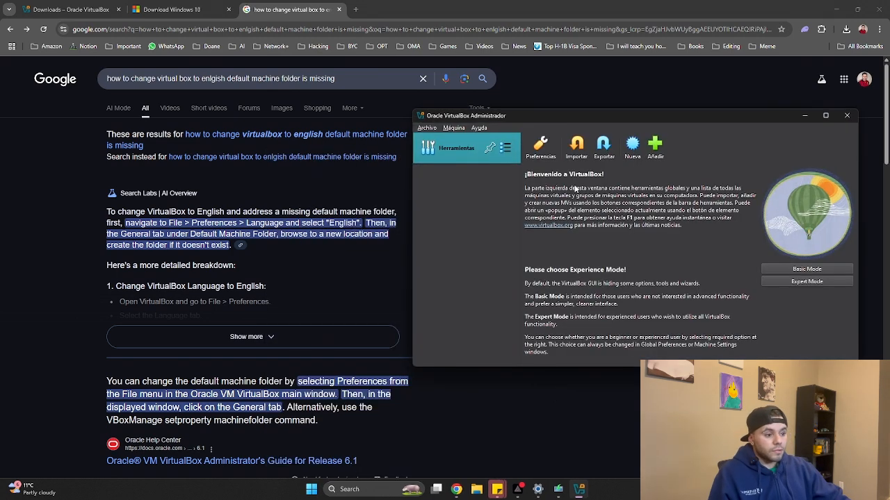
In preferences, show expert settings and try English, Bahasa Indonesia and Català as language
click(542, 147)
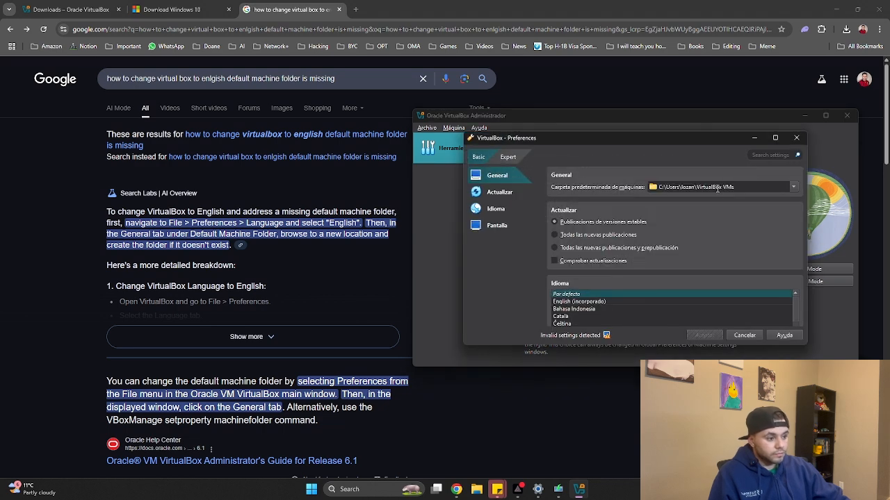
scroll(713, 251, down, 2)
click(568, 247)
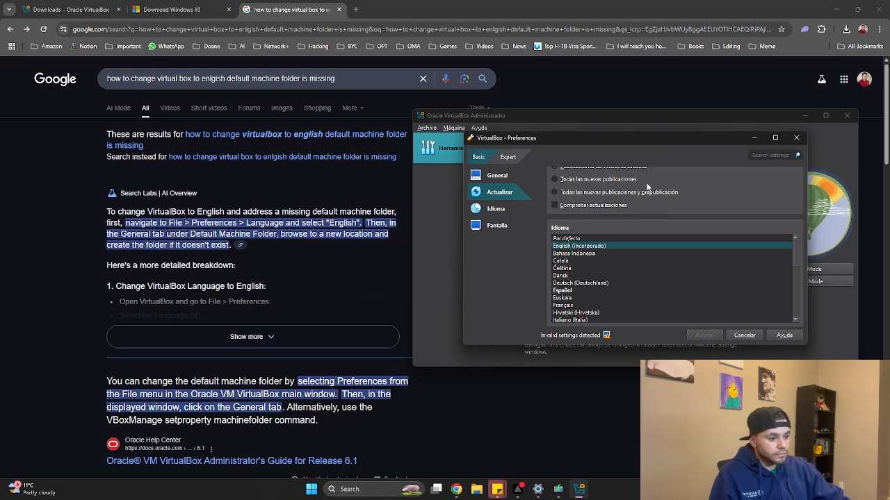
click(499, 208)
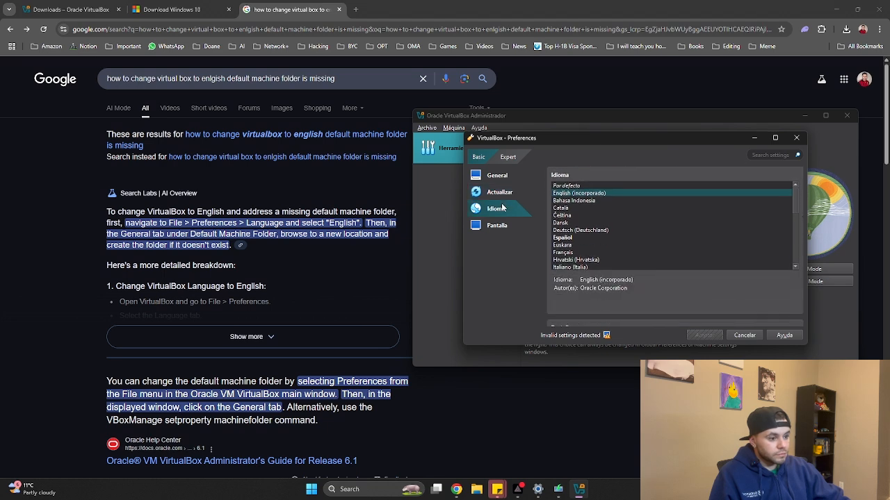
click(506, 158)
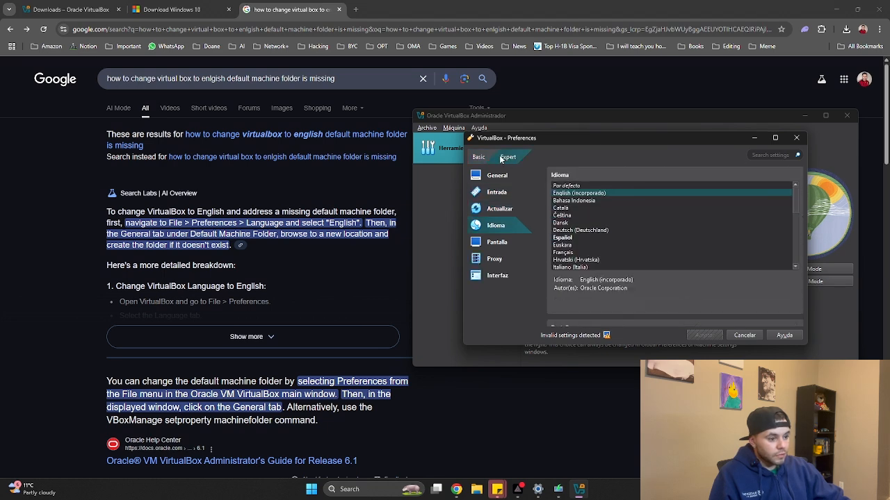
click(572, 201)
click(572, 208)
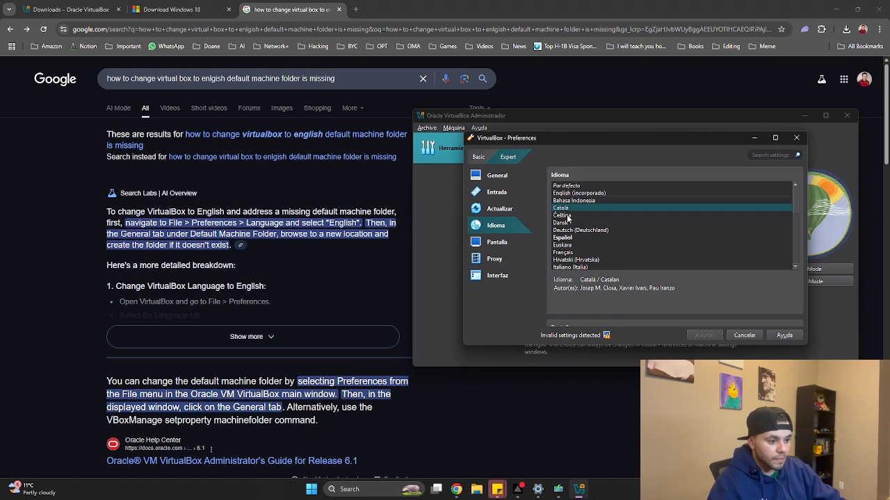
scroll(601, 241, down, 2)
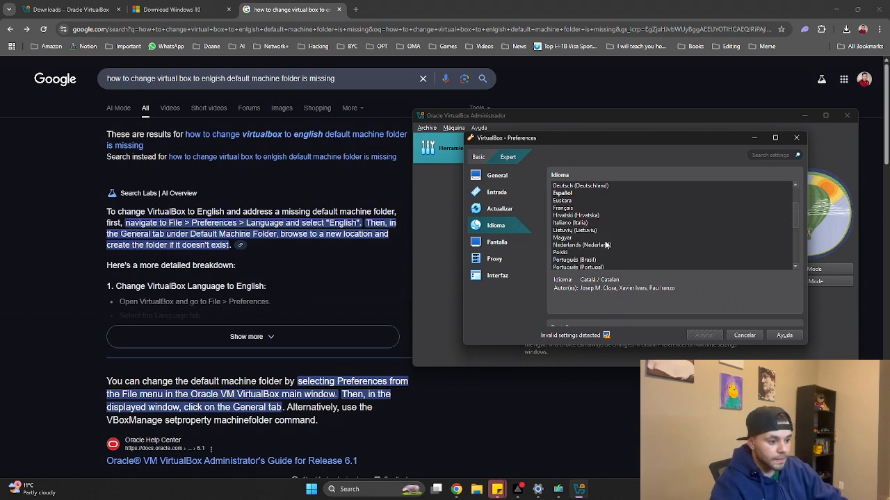
scroll(591, 233, down, 1)
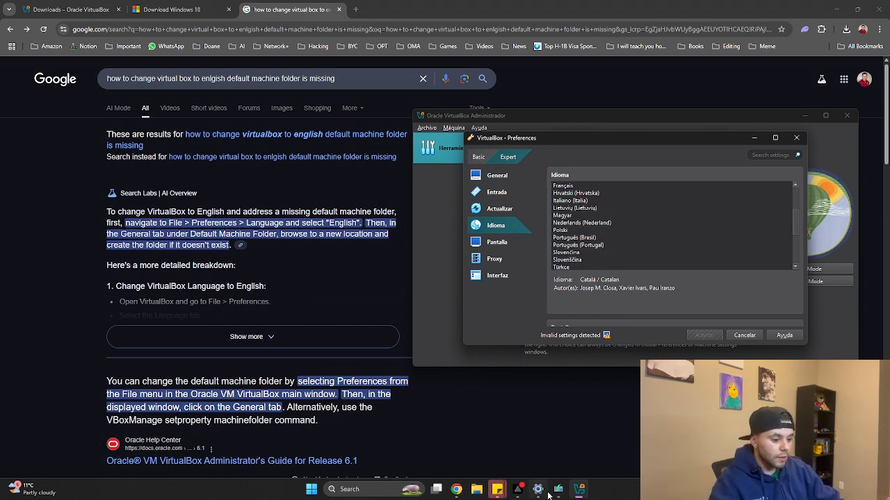
Finish Windows 10 Setup, discard the VirtualBox preference changes, and minimize the manager
click(561, 492)
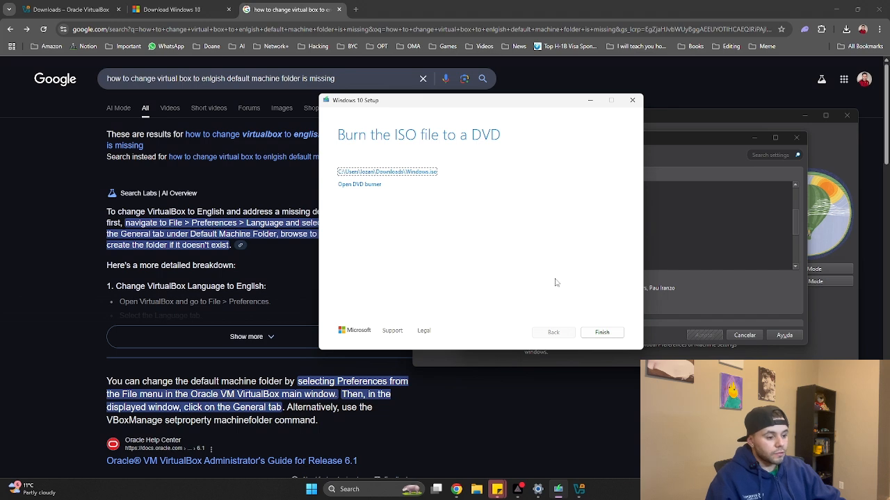
click(596, 335)
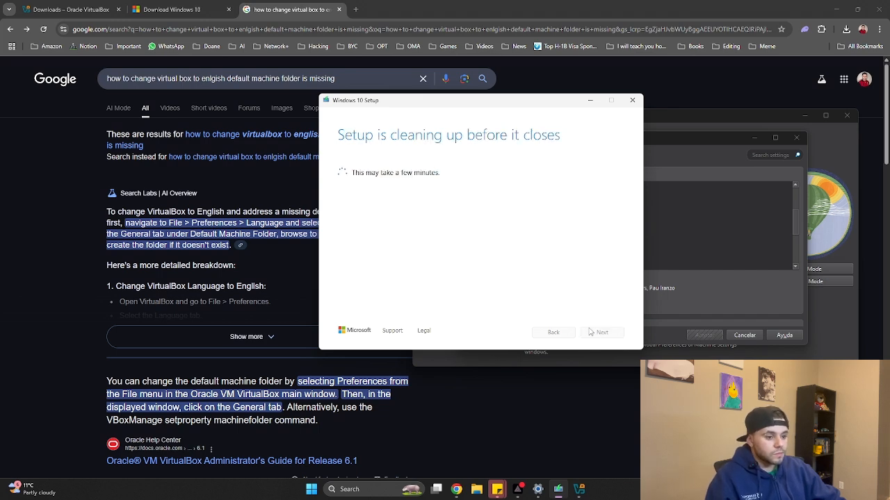
click(744, 335)
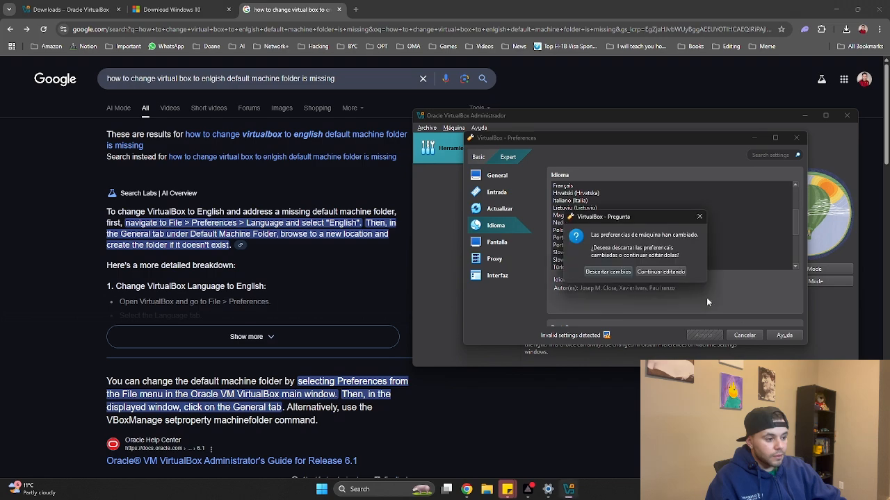
click(608, 272)
drag(737, 123, 574, 150)
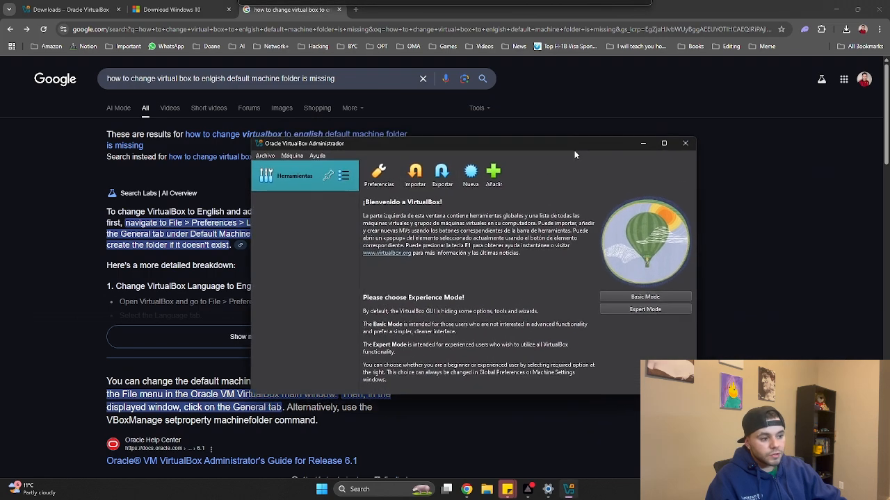
click(642, 143)
Expand the AI Overview with Show more and scroll through its detailed steps
click(250, 337)
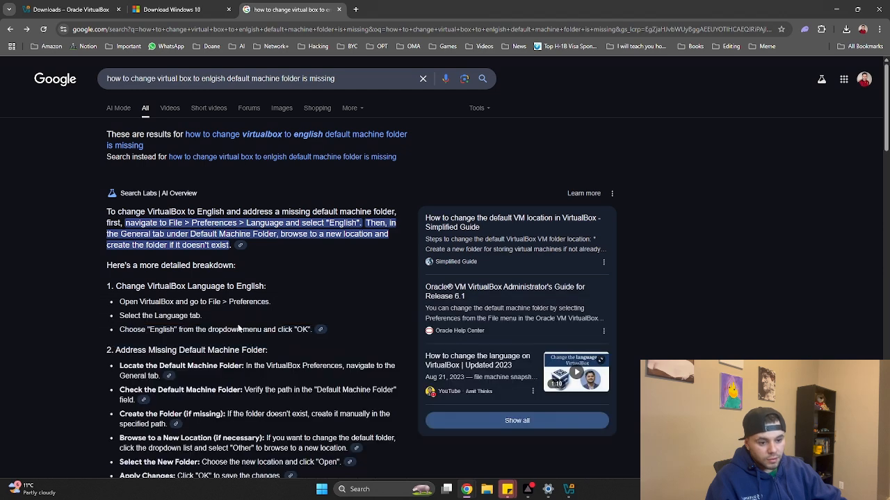
scroll(201, 292, down, 2)
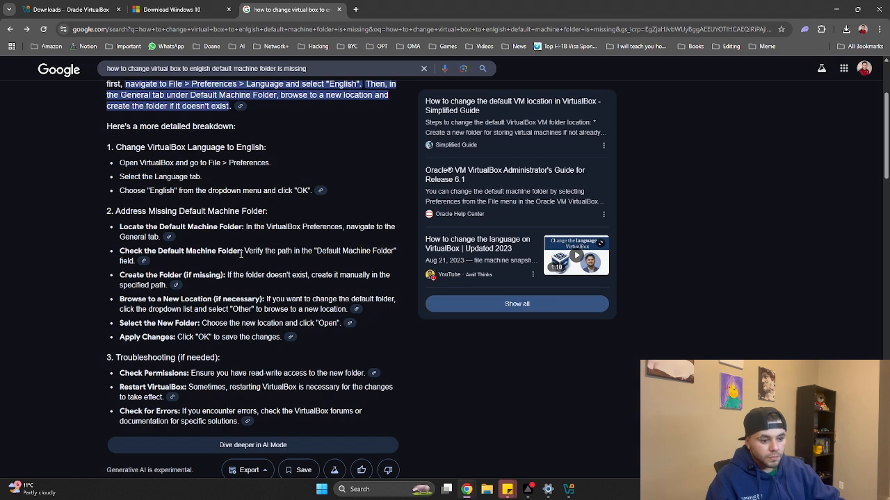
Browse Desktop, Documents and OneDrive as default machine folder candidates, then cancel the picker
click(568, 490)
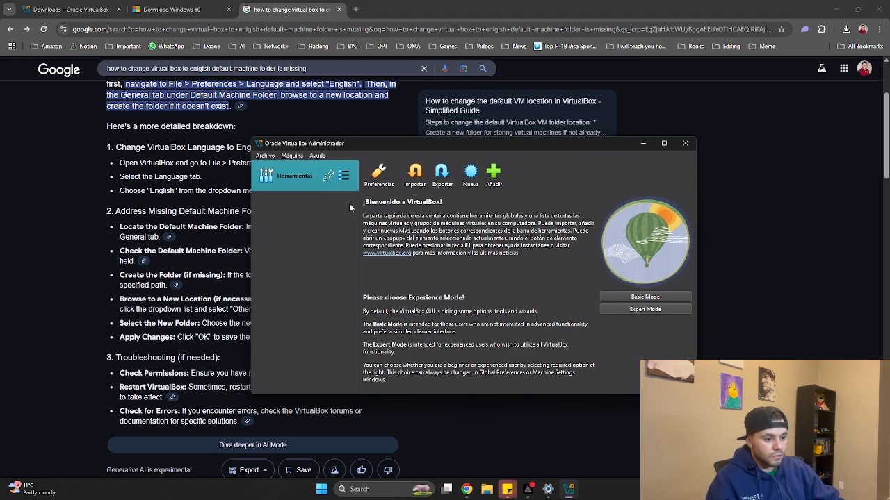
click(379, 177)
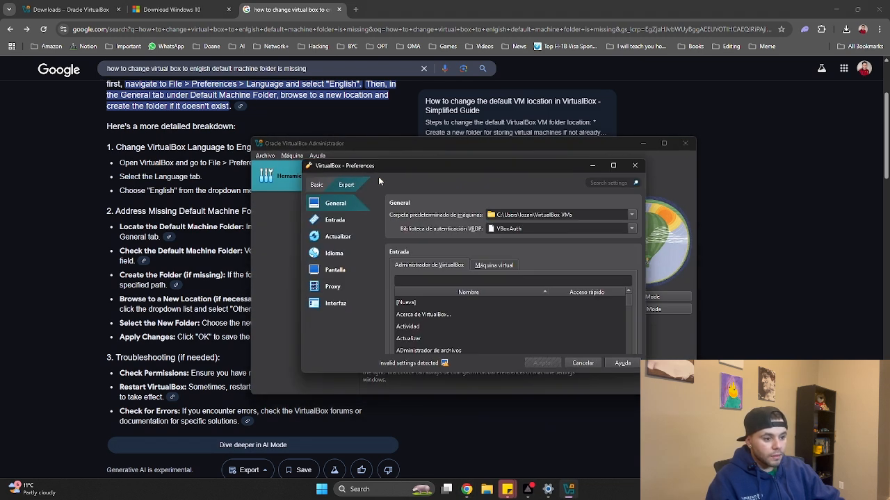
click(632, 214)
click(561, 238)
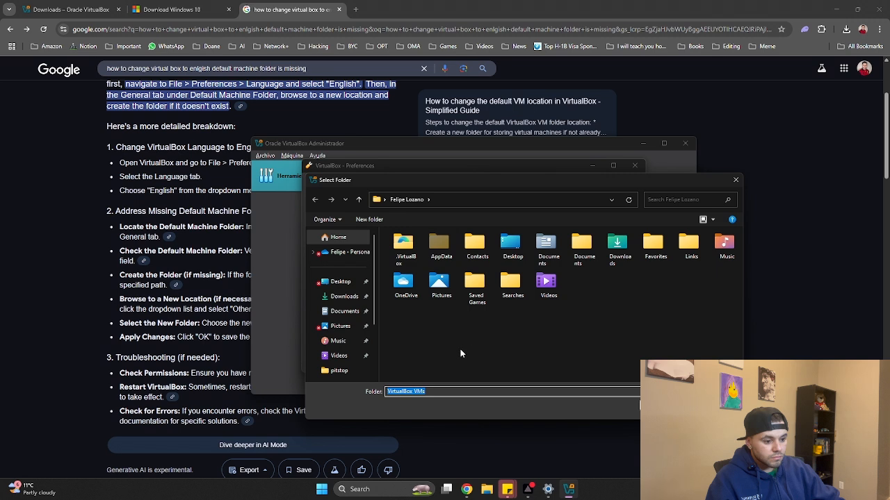
click(335, 285)
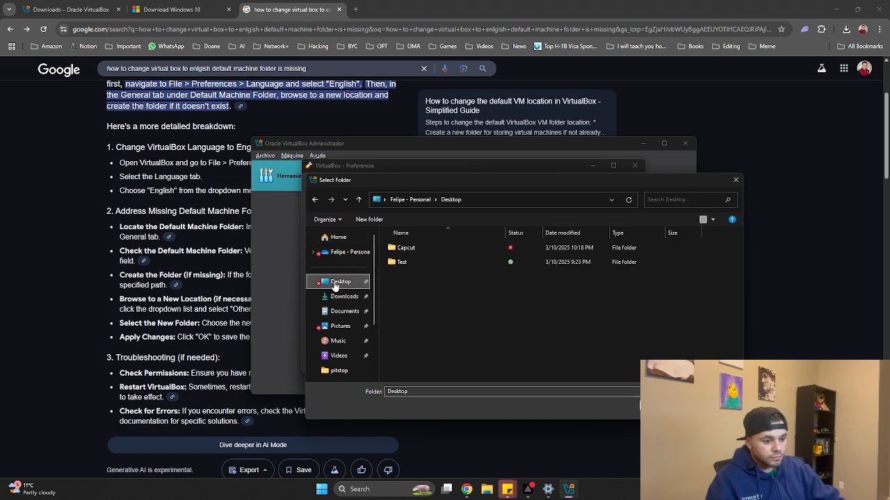
click(334, 240)
scroll(445, 296, down, 1)
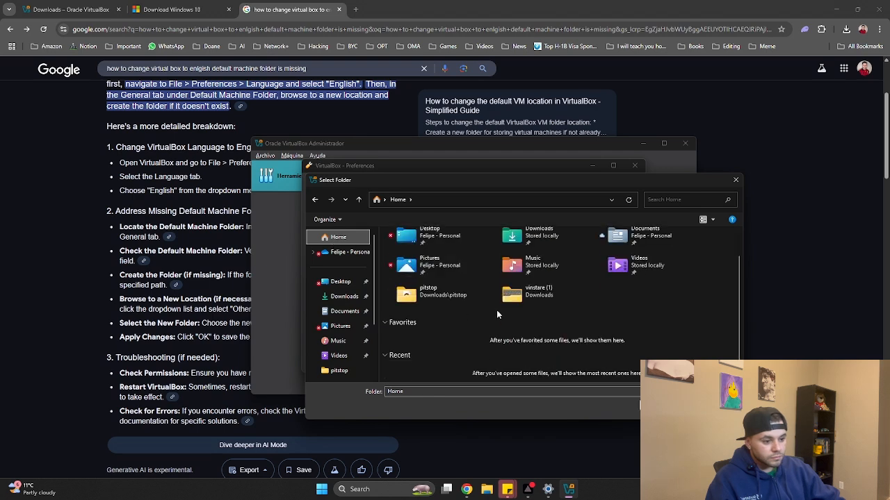
click(340, 311)
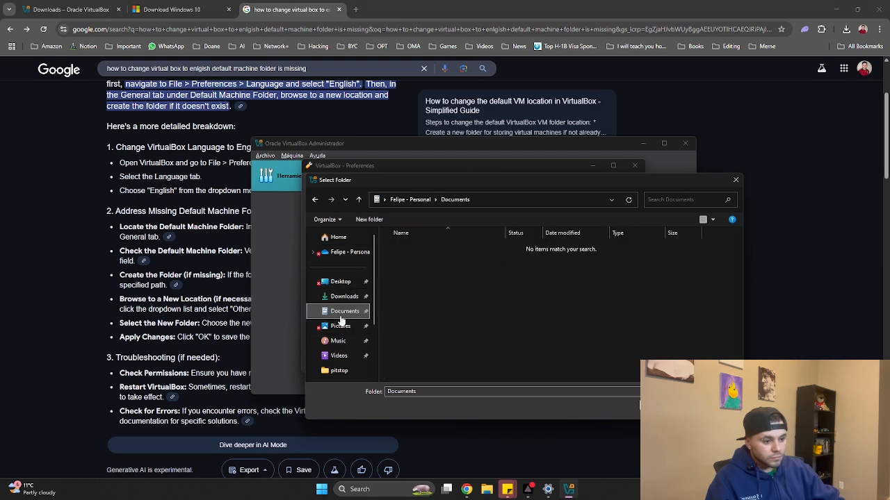
click(341, 238)
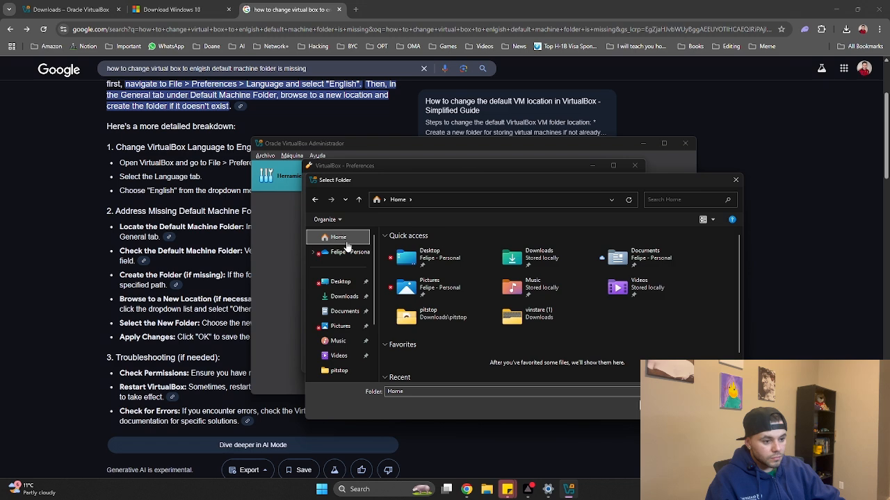
scroll(416, 297, down, 1)
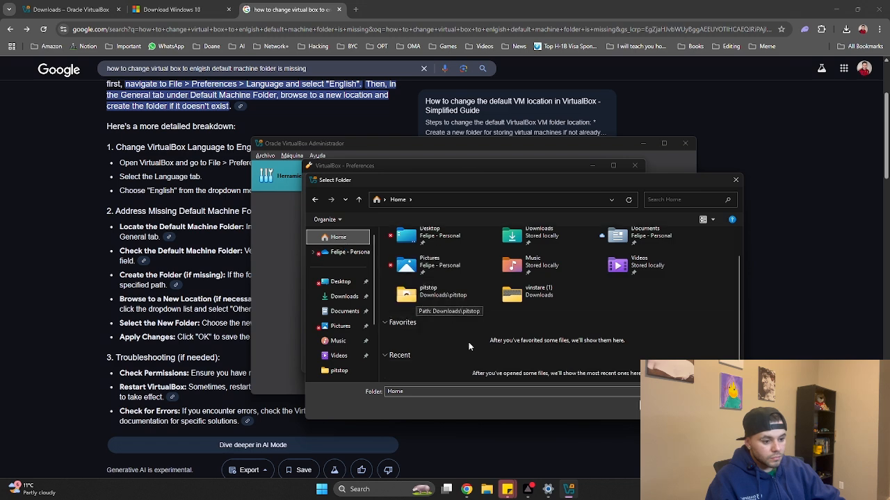
click(338, 252)
click(713, 406)
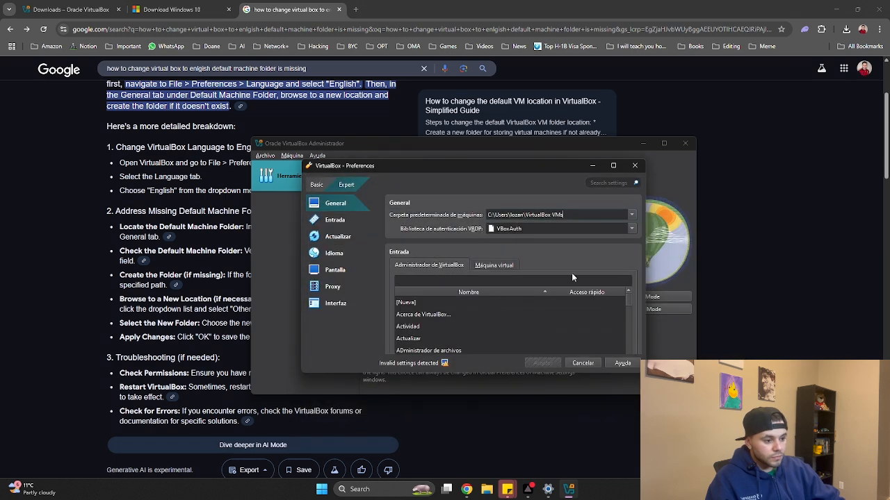
Set the default machine folder to Desktop and apply the preferences
click(630, 218)
click(528, 250)
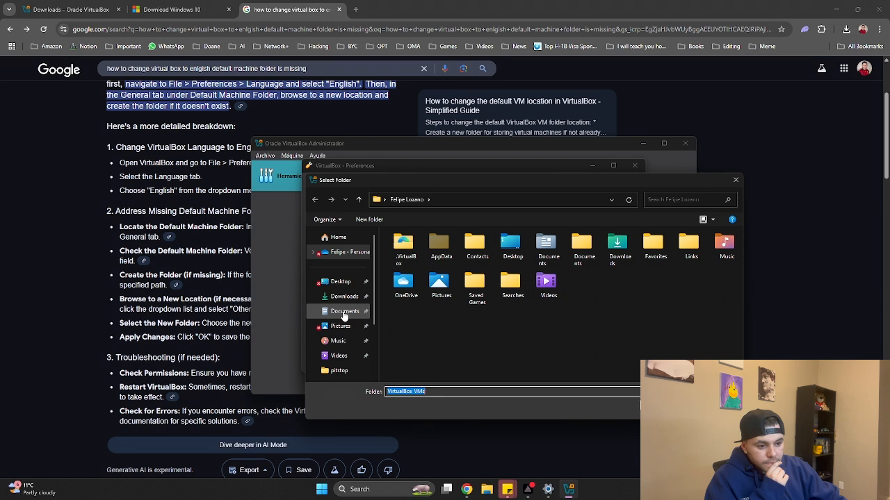
click(342, 238)
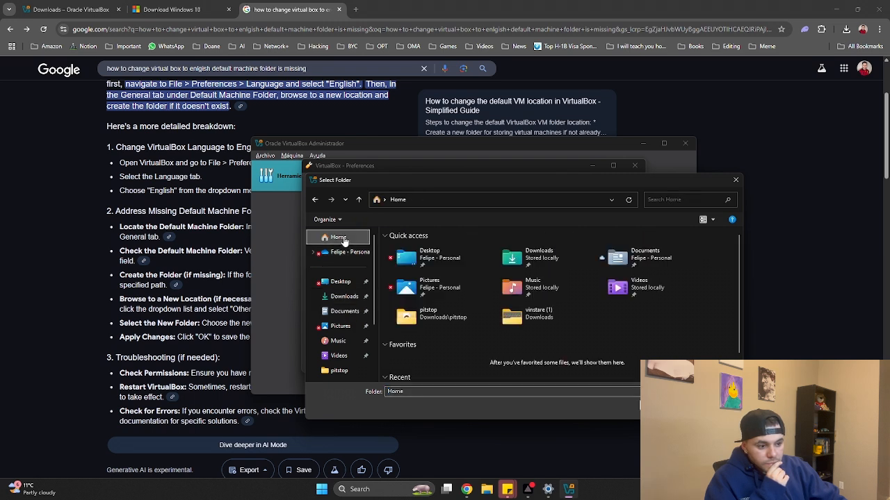
click(341, 283)
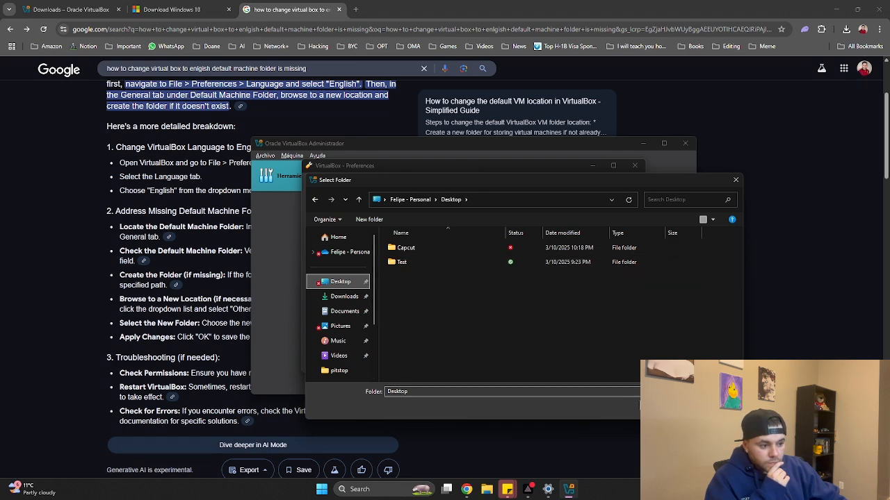
click(664, 406)
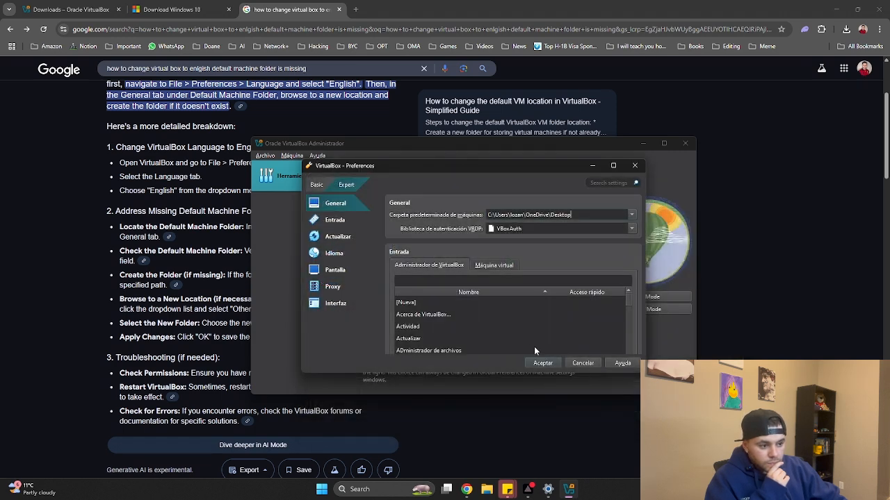
scroll(460, 318, down, 2)
scroll(435, 291, down, 5)
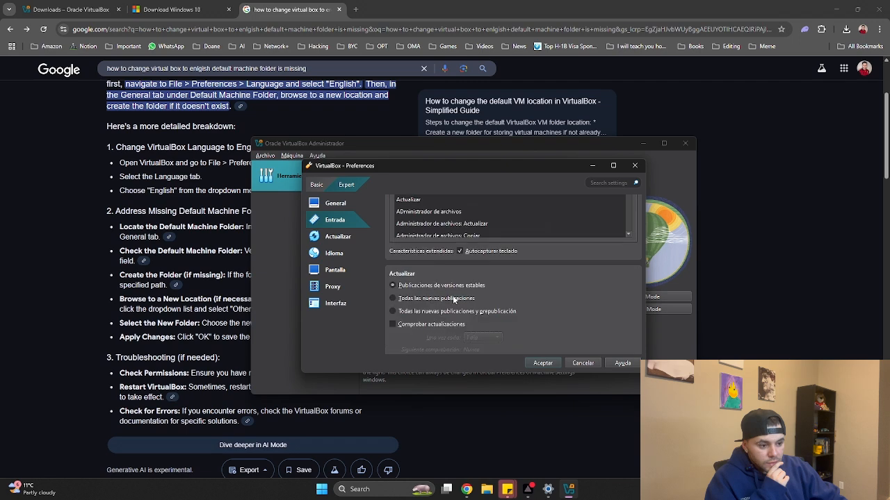
click(543, 364)
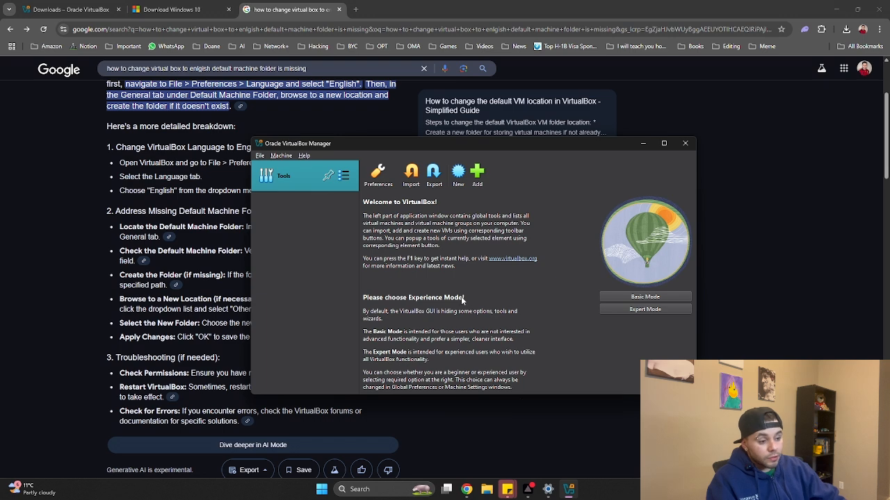
Check the Windows disc image in File Explorer's Downloads, then return to VirtualBox Manager
click(487, 489)
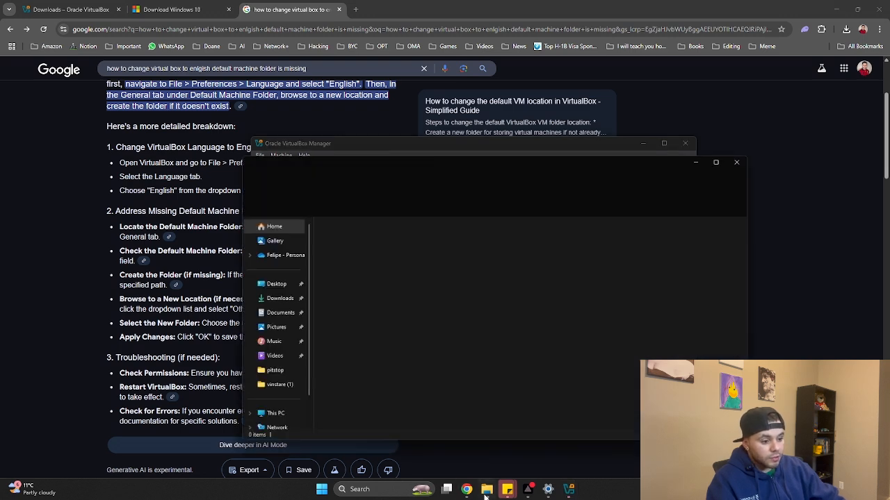
click(274, 298)
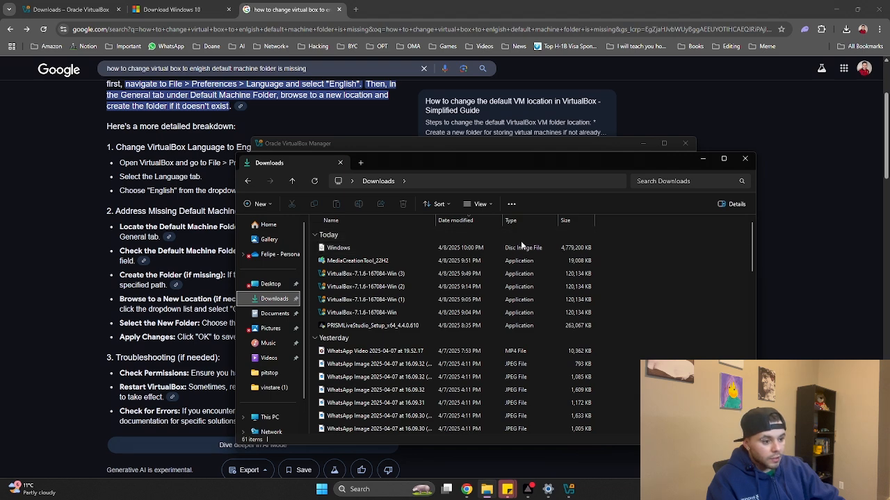
click(484, 205)
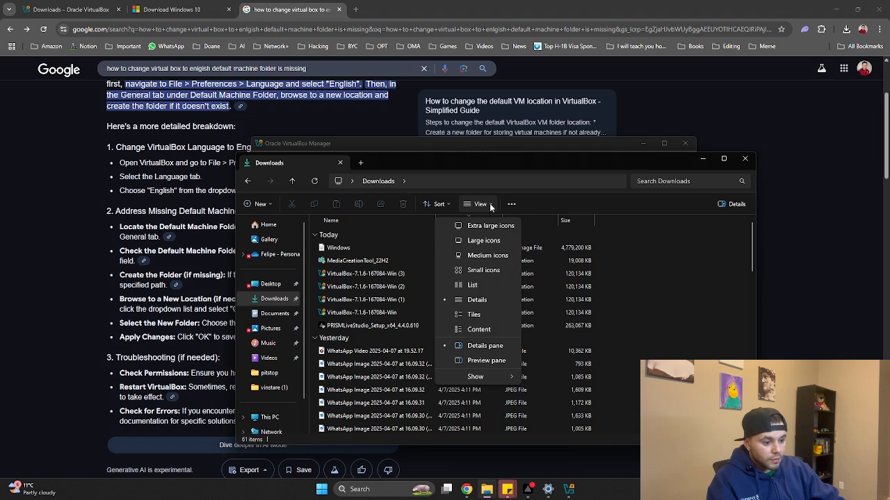
click(501, 205)
click(503, 204)
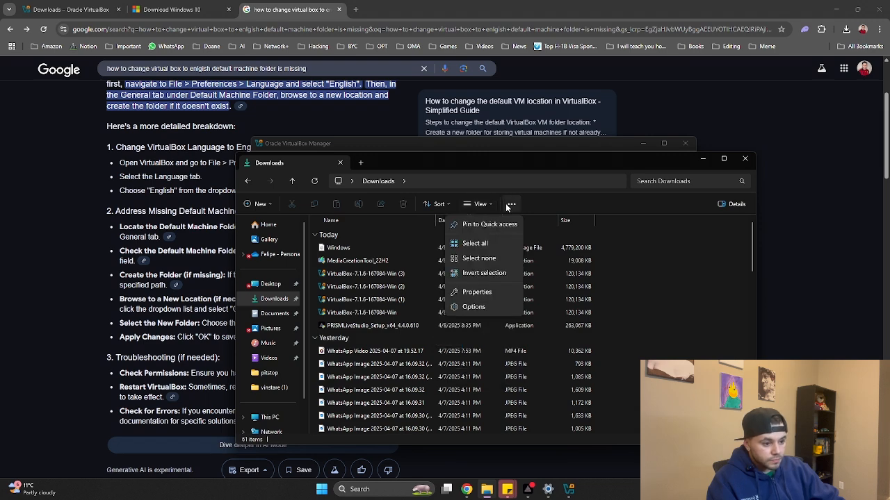
right_click(536, 221)
right_click(535, 221)
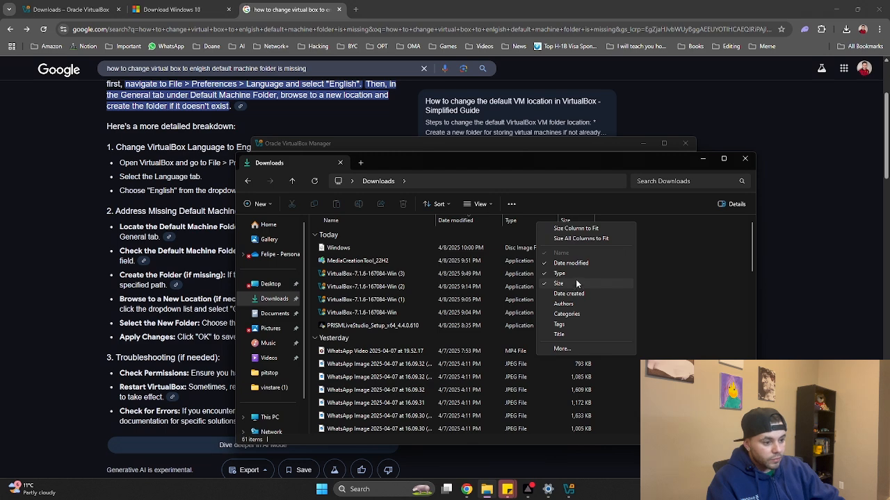
click(563, 167)
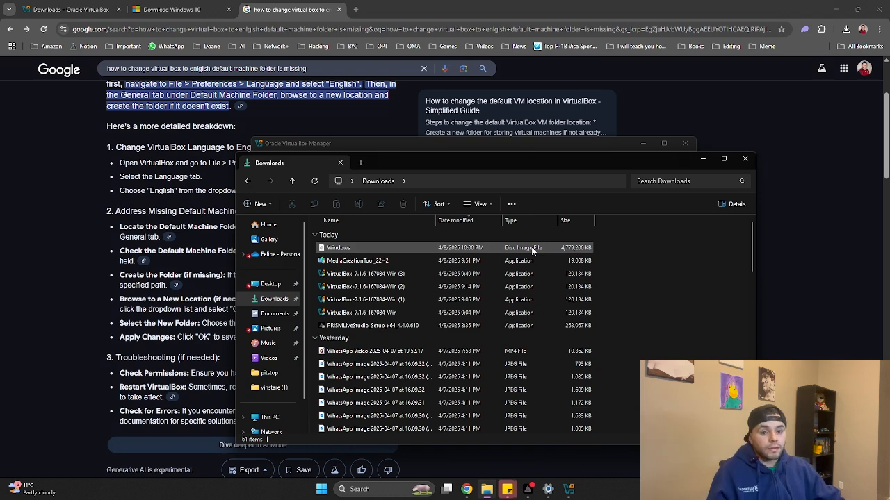
click(572, 147)
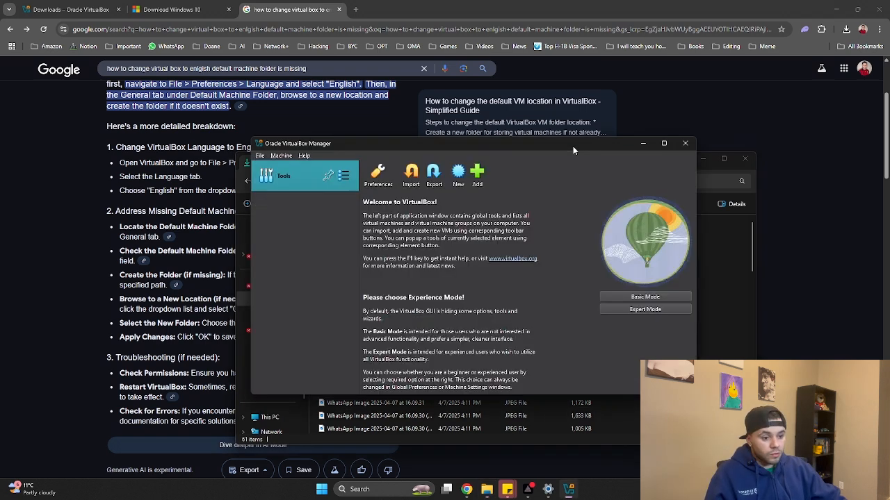
Browse Downloads for an existing virtual machine file, then dismiss the picker without adding
click(479, 176)
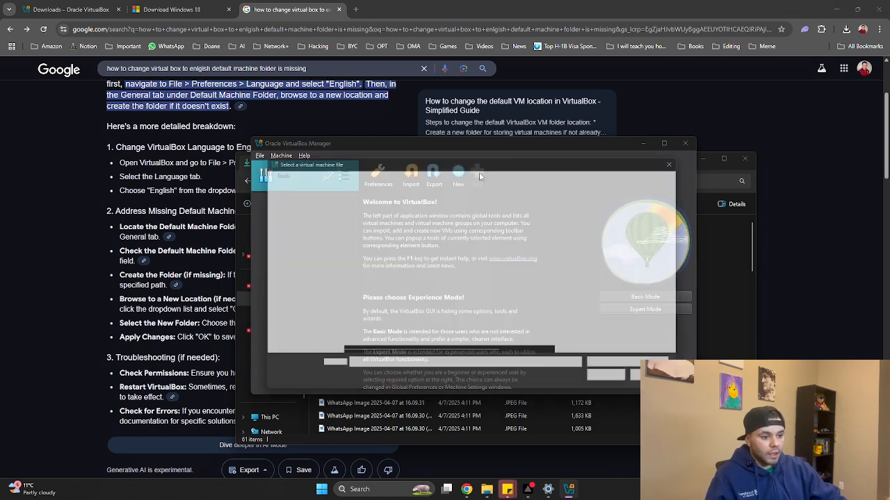
click(291, 292)
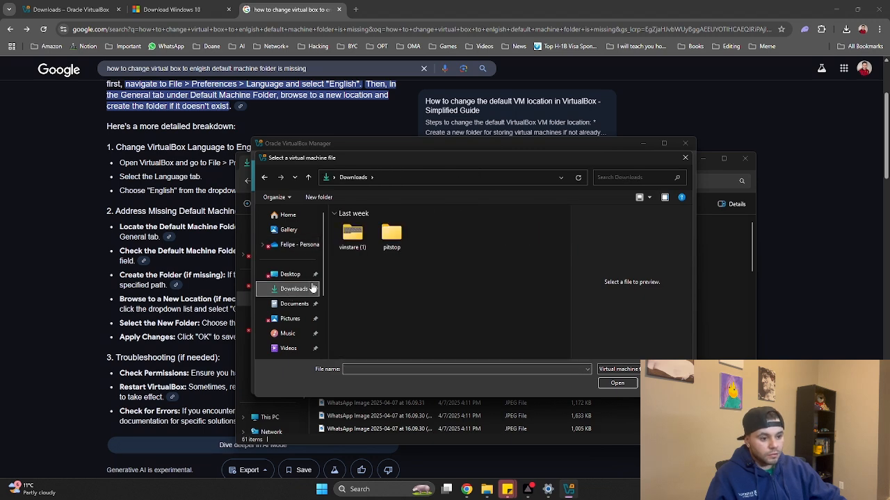
key(Escape)
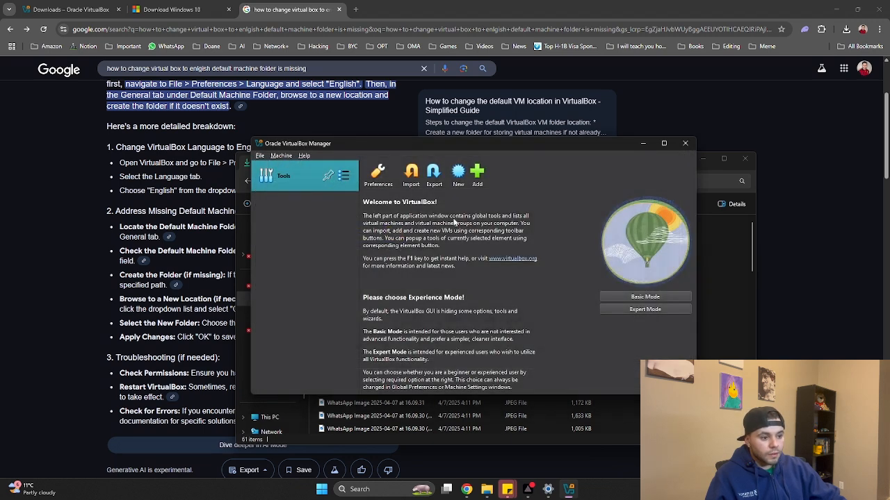
Start a new machine named 'Windows 10', check its storage location, then cancel creation
click(456, 177)
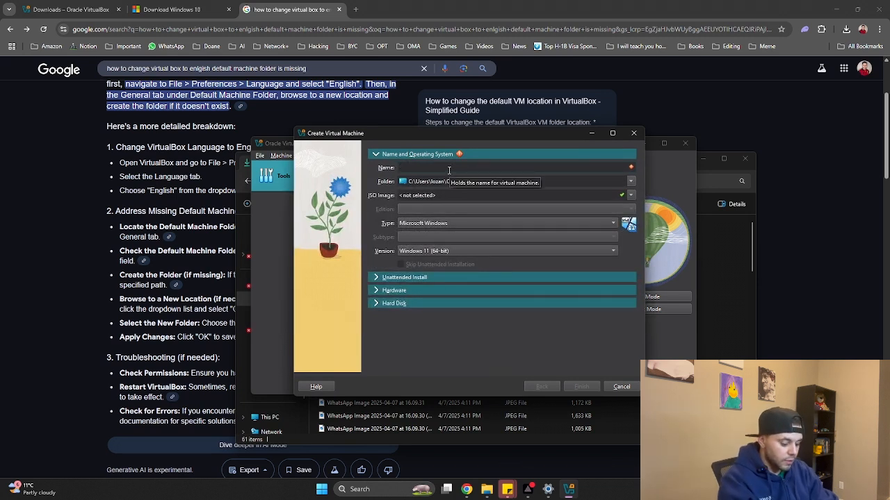
text(Windows)
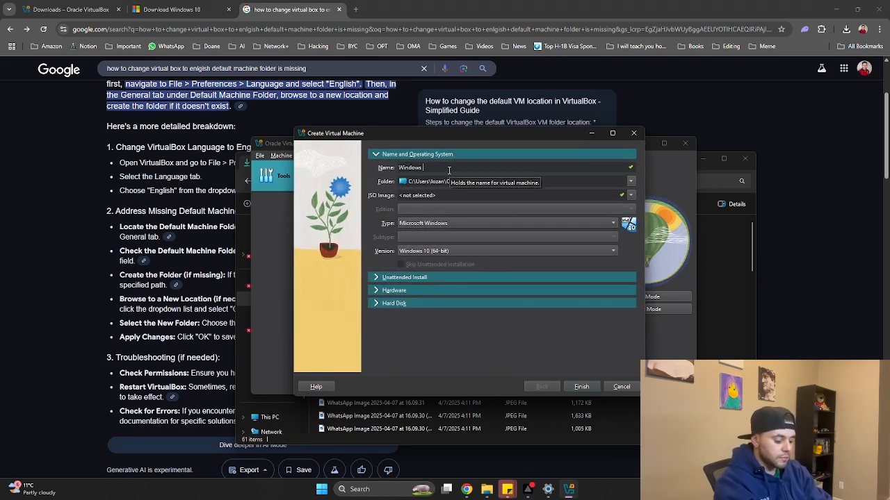
text( 10)
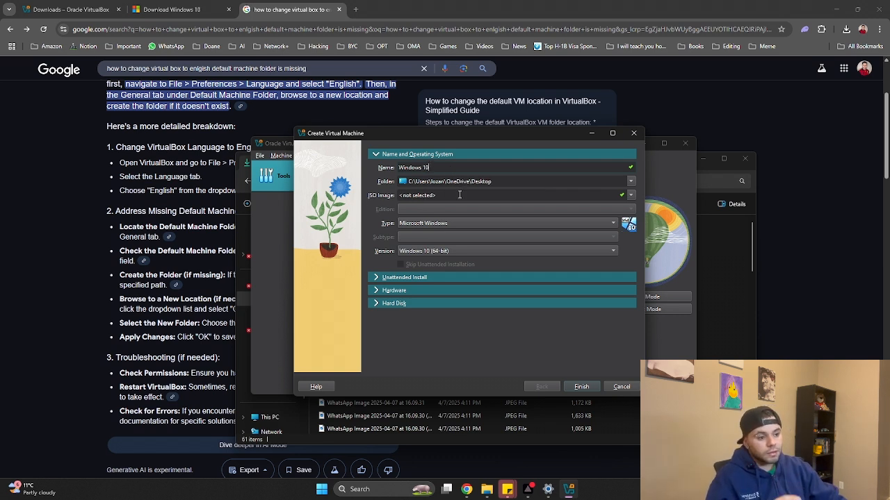
click(631, 181)
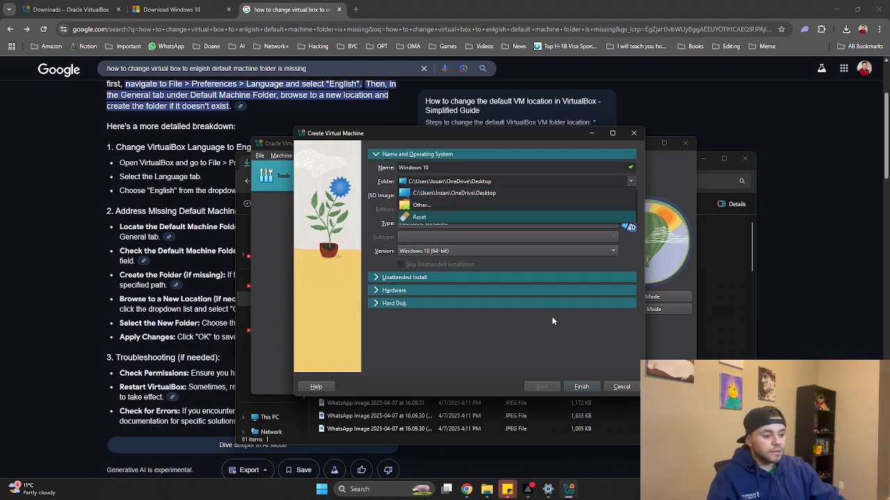
click(622, 386)
In Preferences, browse for another default machine folder across Desktop, Home and Documents
click(378, 173)
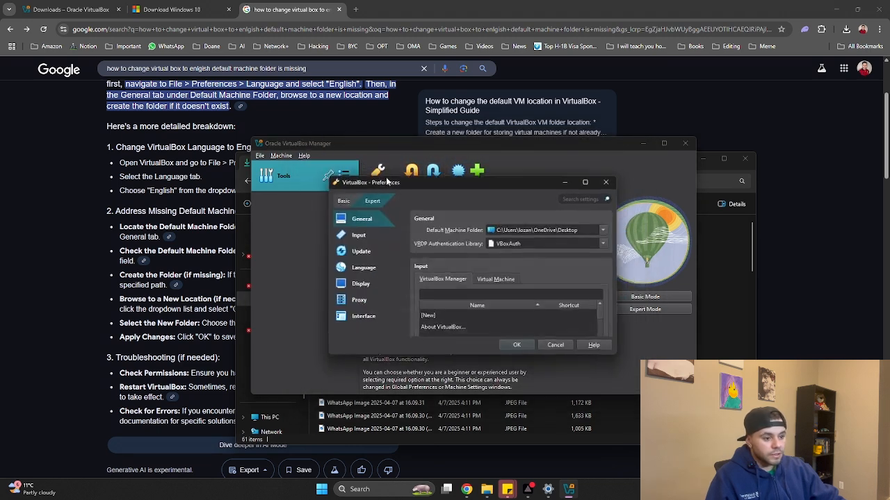
click(605, 230)
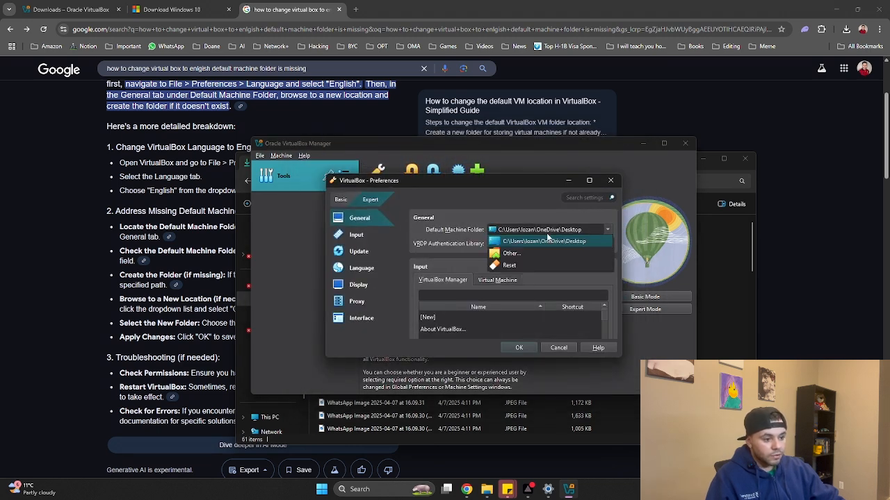
click(513, 255)
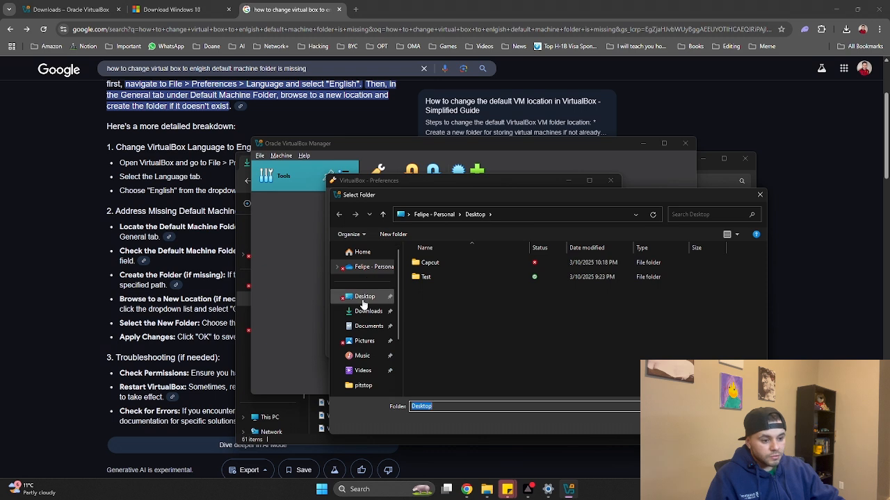
click(362, 303)
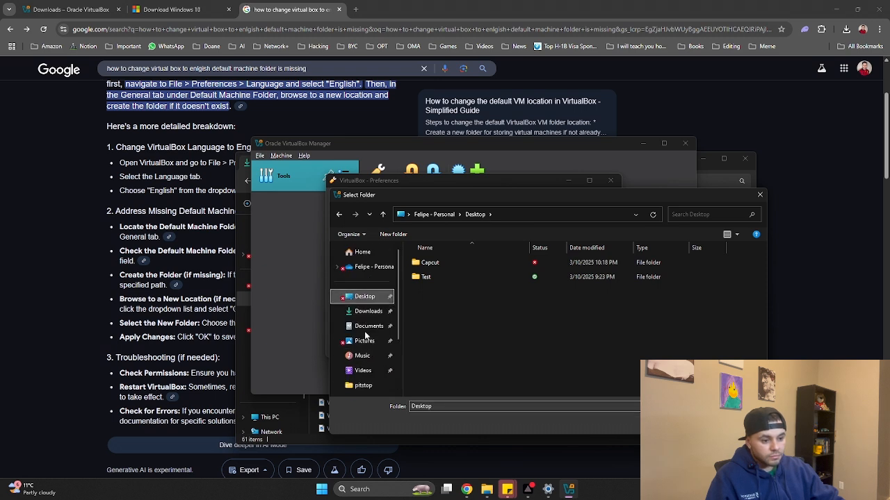
click(367, 255)
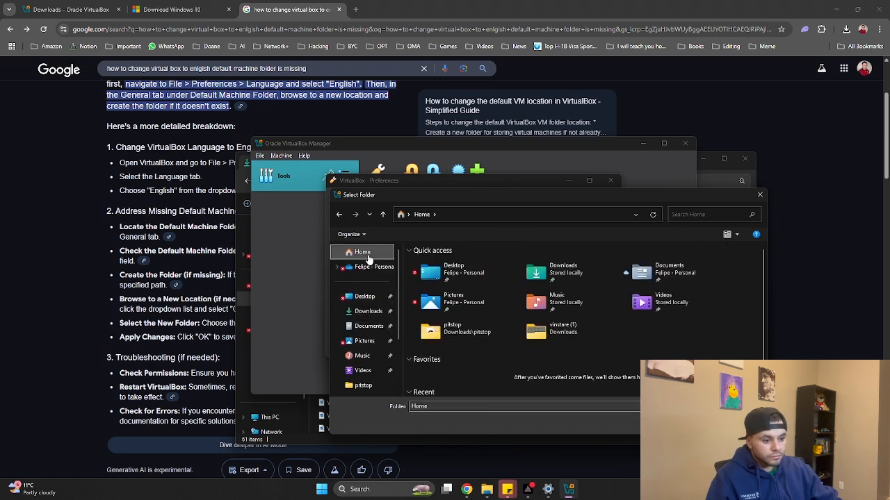
click(365, 299)
click(360, 328)
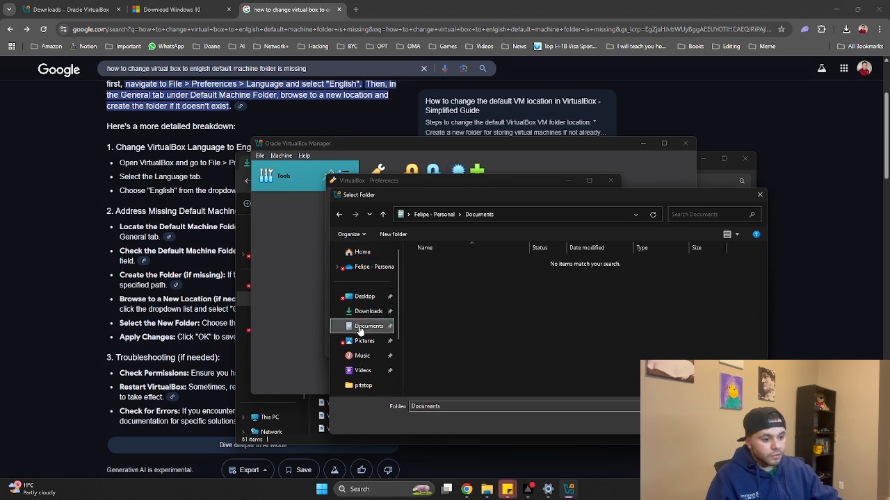
Return to Desktop, confirm the default machine folder, and close Preferences
click(370, 257)
click(362, 298)
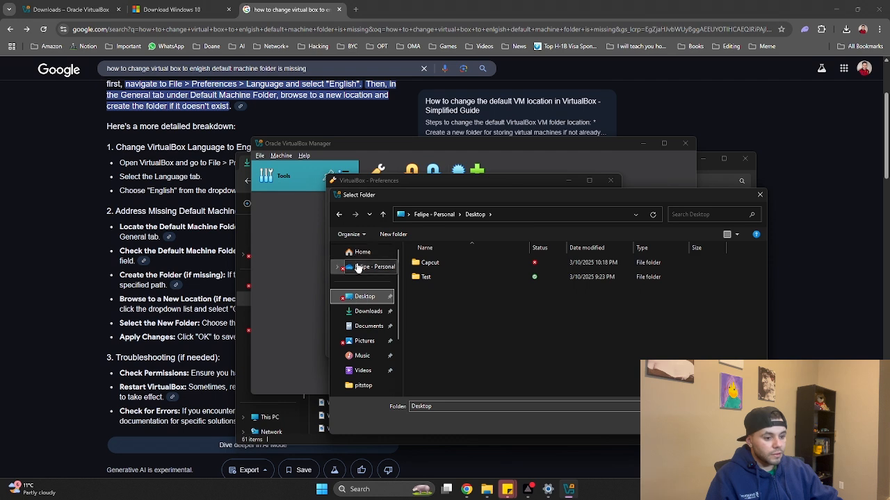
click(361, 253)
double_click(437, 278)
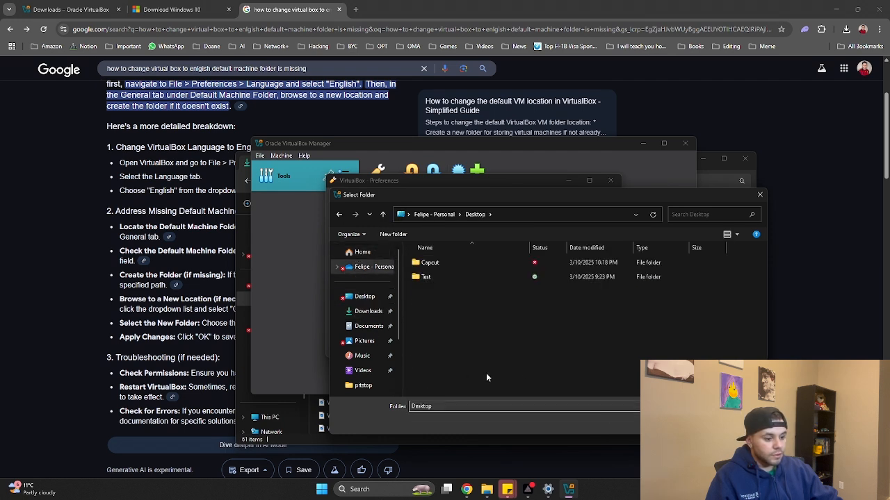
click(691, 422)
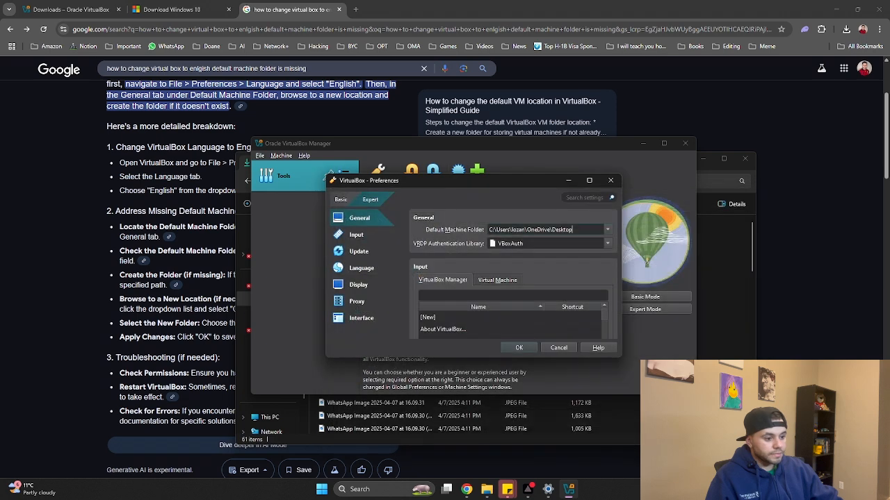
click(544, 346)
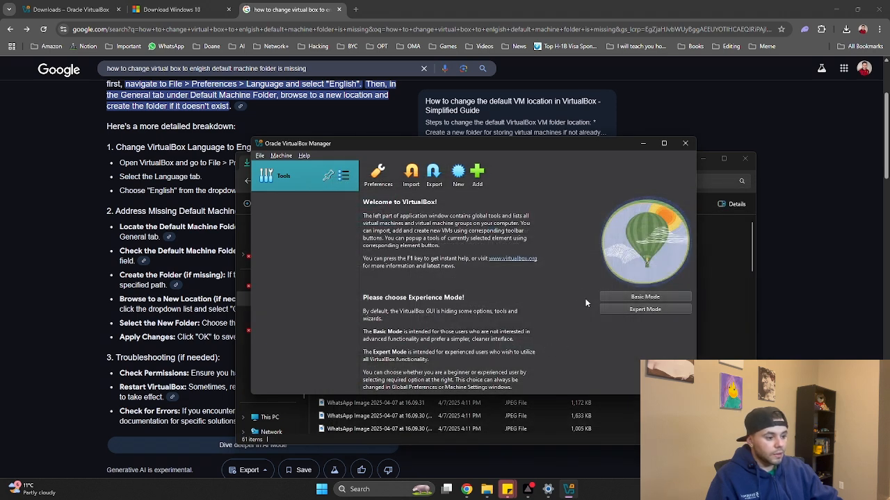
Create a new machine named 'Windows 10 VM' using Downloads\Windows.iso as its ISO image
click(455, 176)
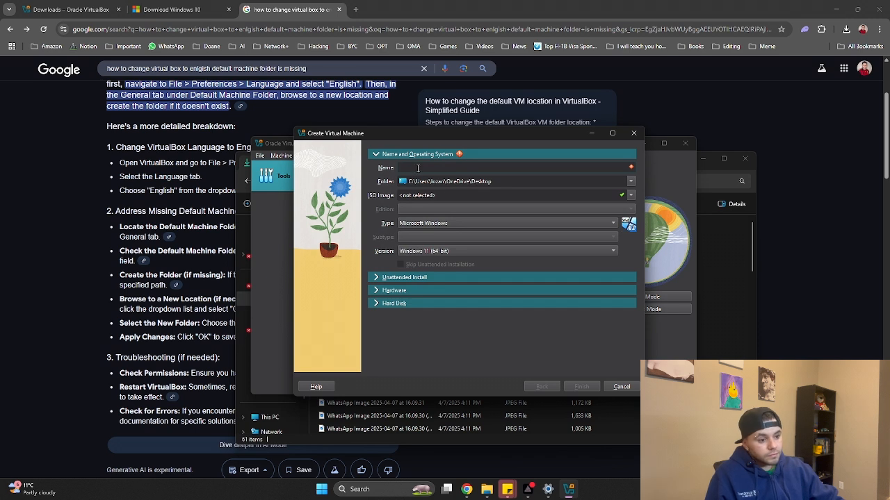
text(Wind)
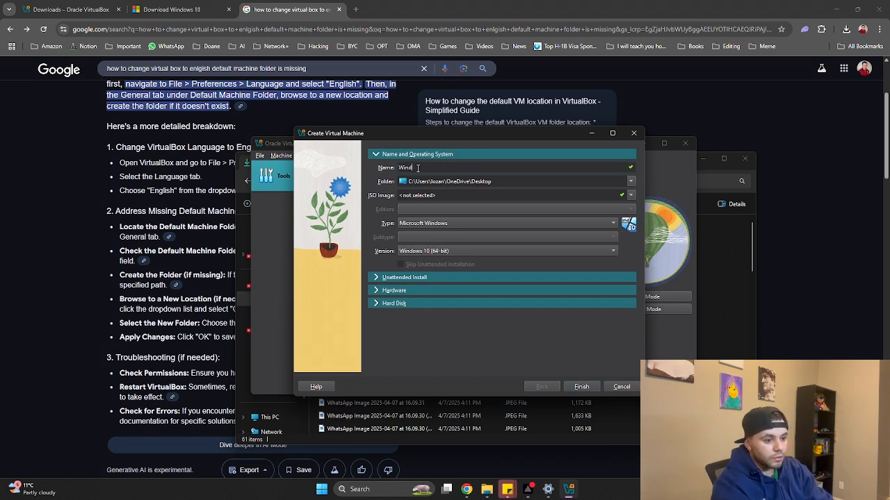
text(ows 10)
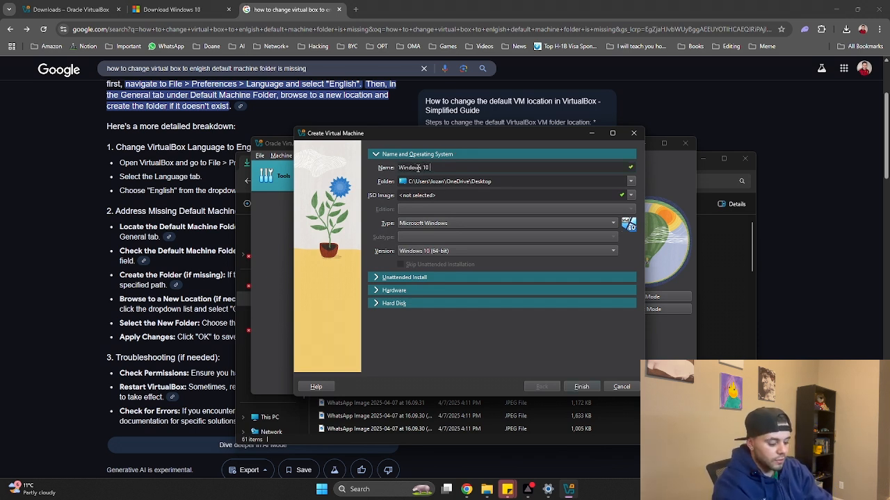
text( VM)
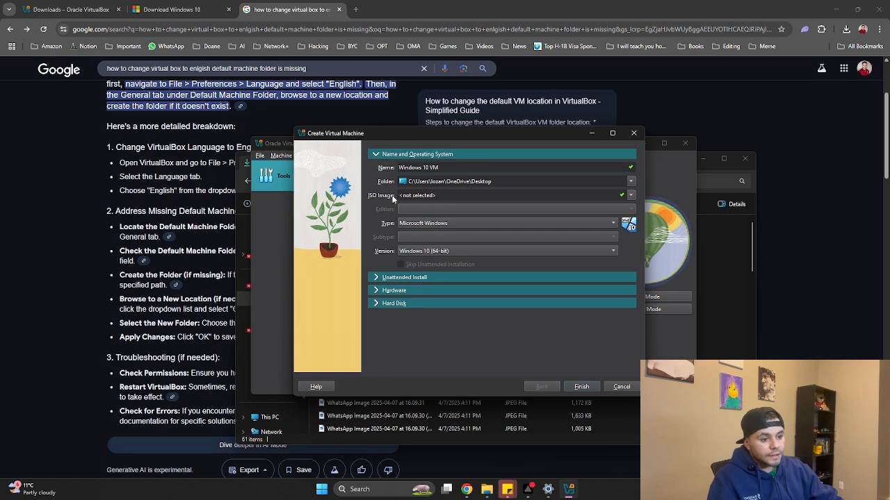
click(630, 195)
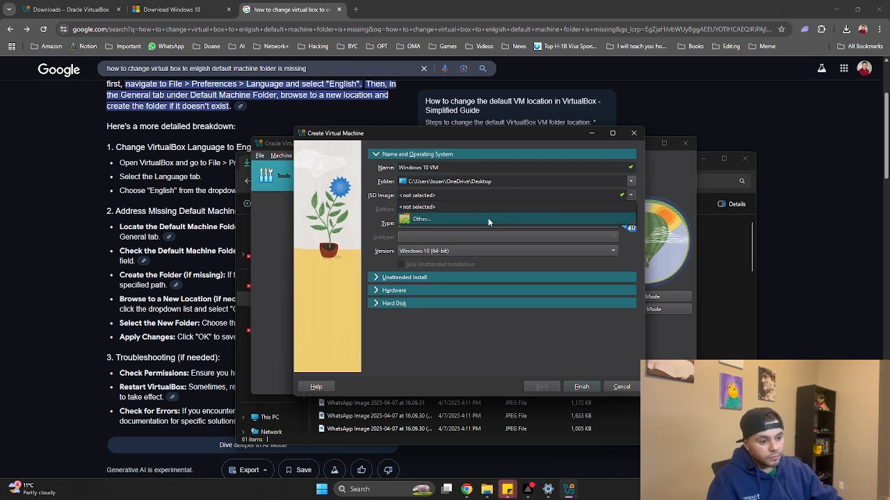
click(531, 216)
click(335, 279)
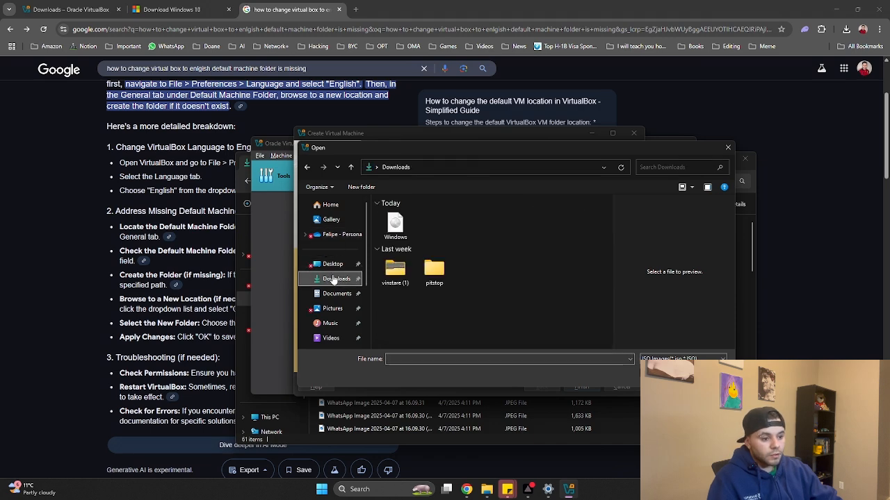
click(661, 375)
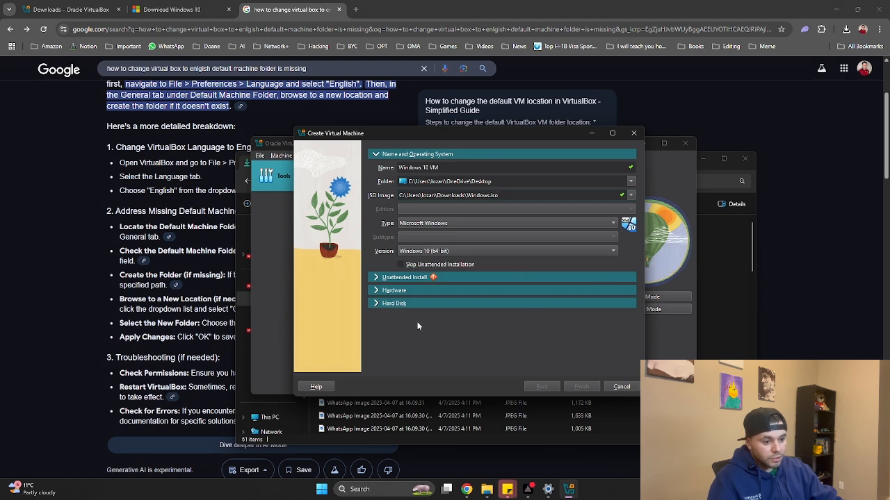
Skip unattended installation, review 2048 MB memory and 1 CPU, and expand Hard Disk
click(381, 278)
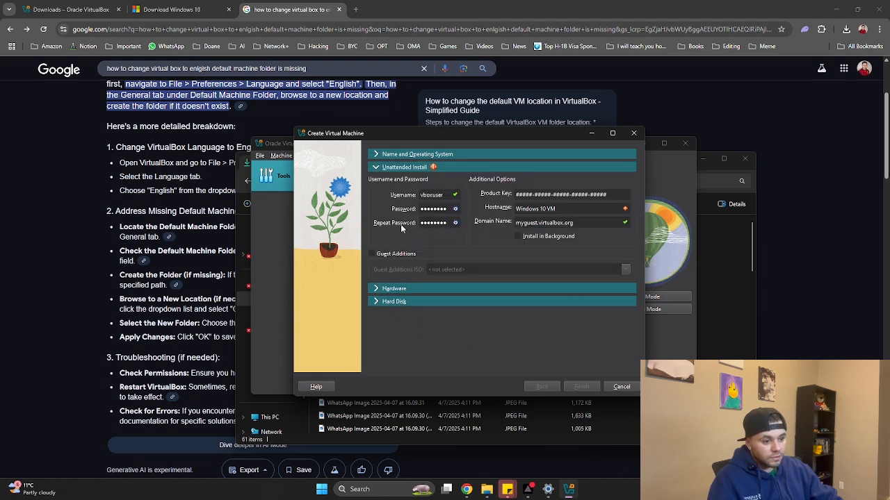
click(378, 168)
click(401, 265)
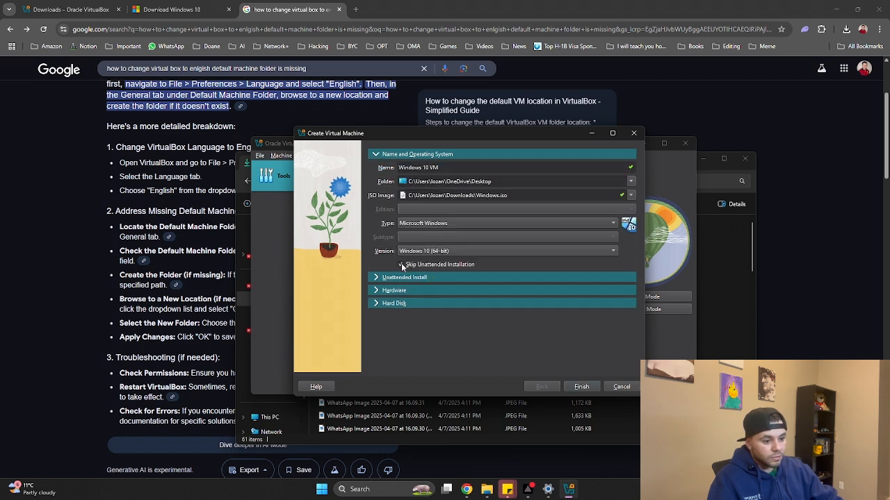
click(376, 291)
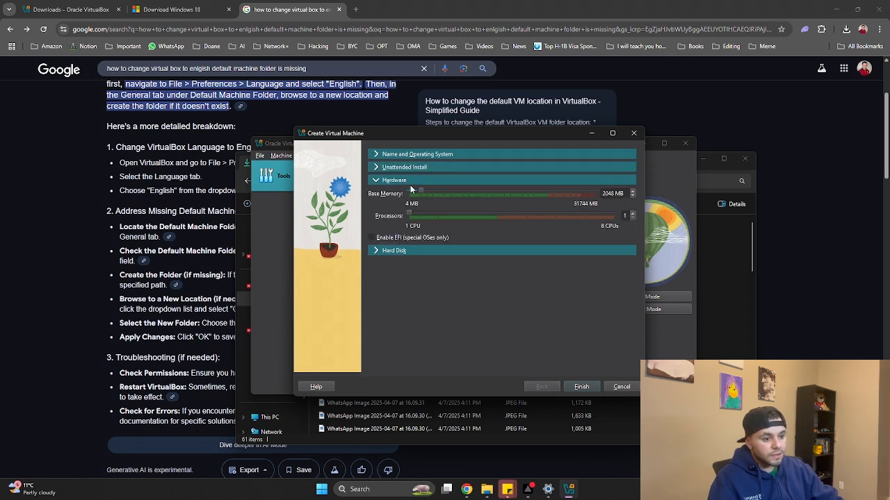
mouse_move(409, 215)
mouse_down()
mouse_move(434, 217)
mouse_move(415, 218)
mouse_up()
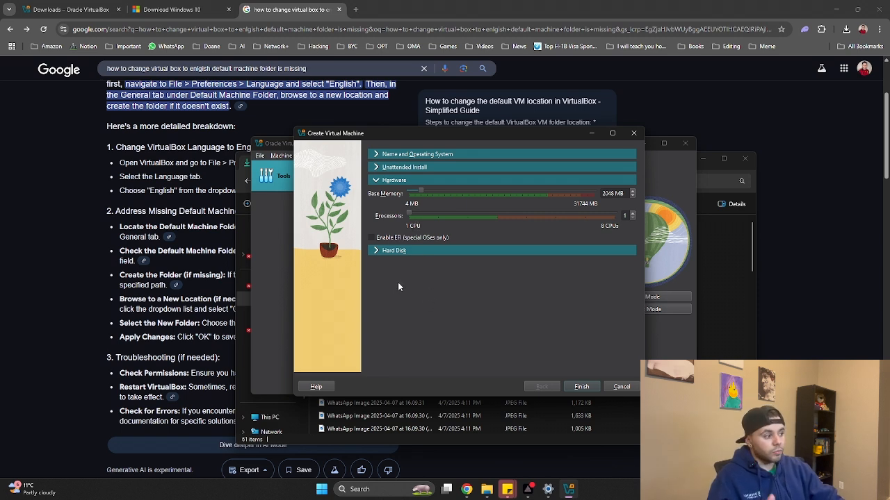
click(376, 252)
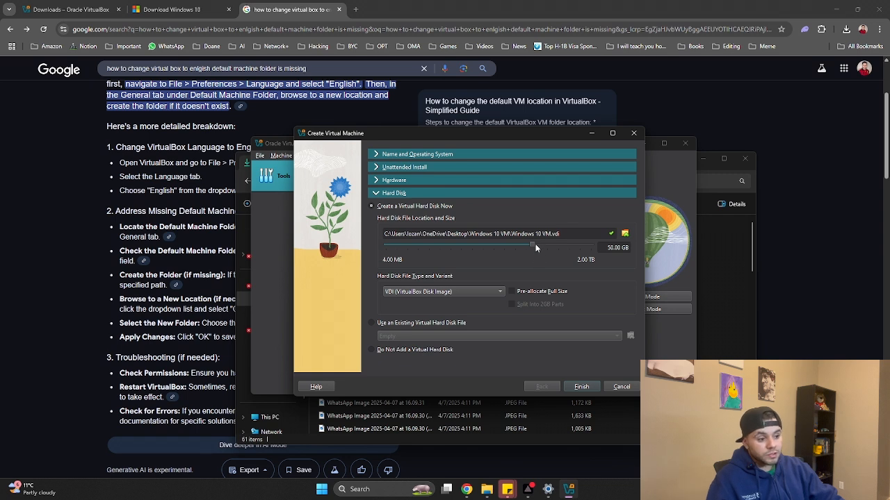
Set the virtual hard disk size to 50 GB and finish creating Windows 10 VM
drag(533, 243, 534, 243)
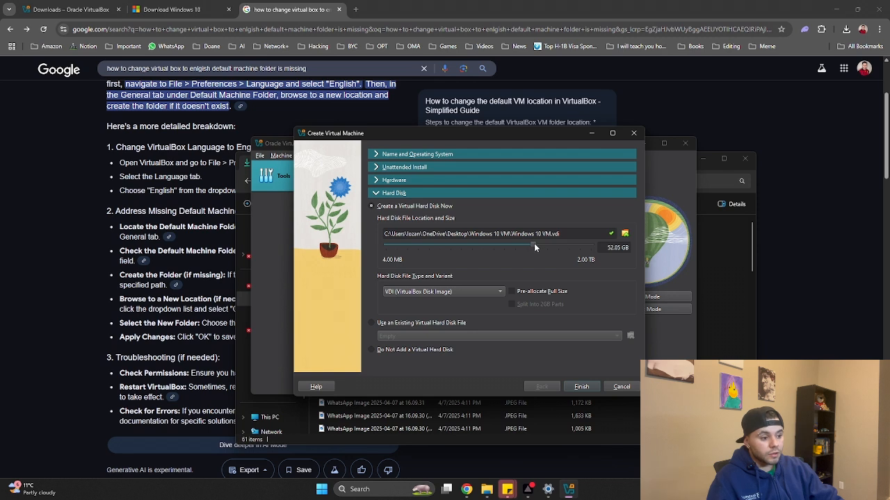
click(605, 248)
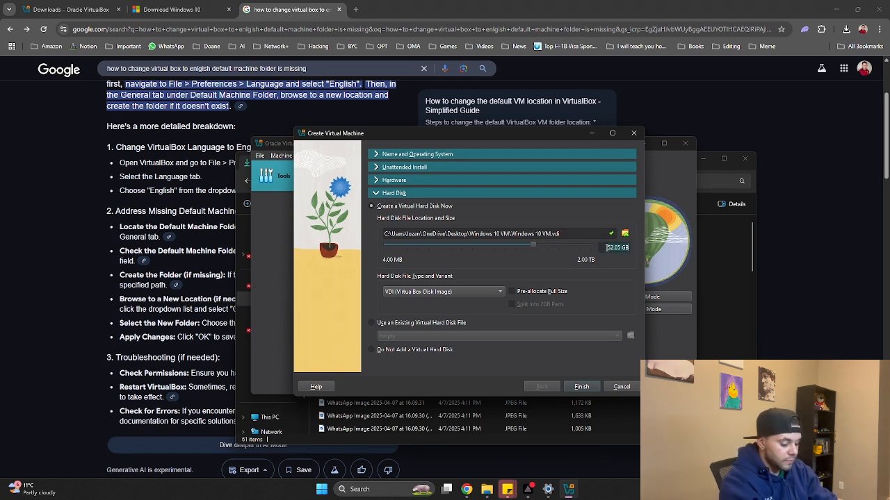
click(626, 248)
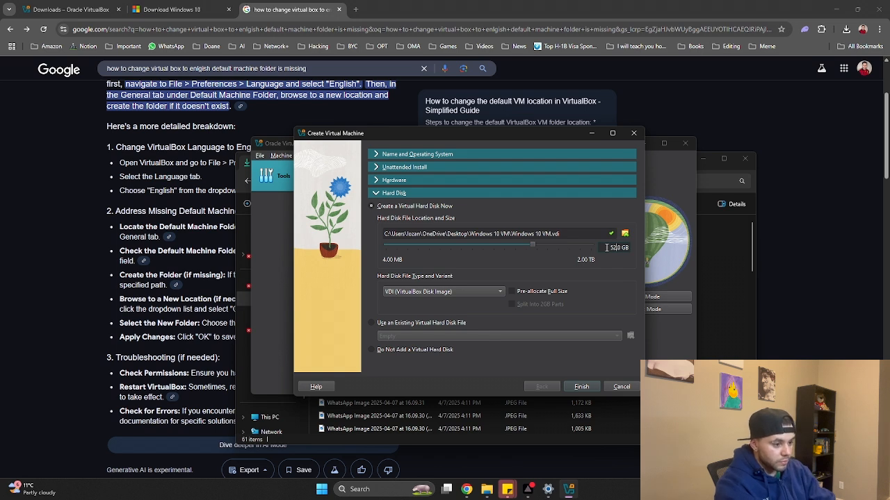
key(BackSpace)
text(0)
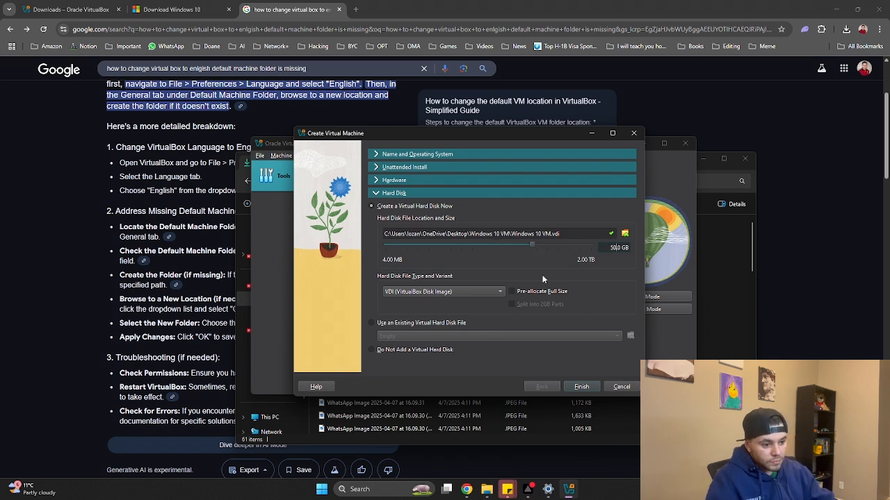
click(375, 155)
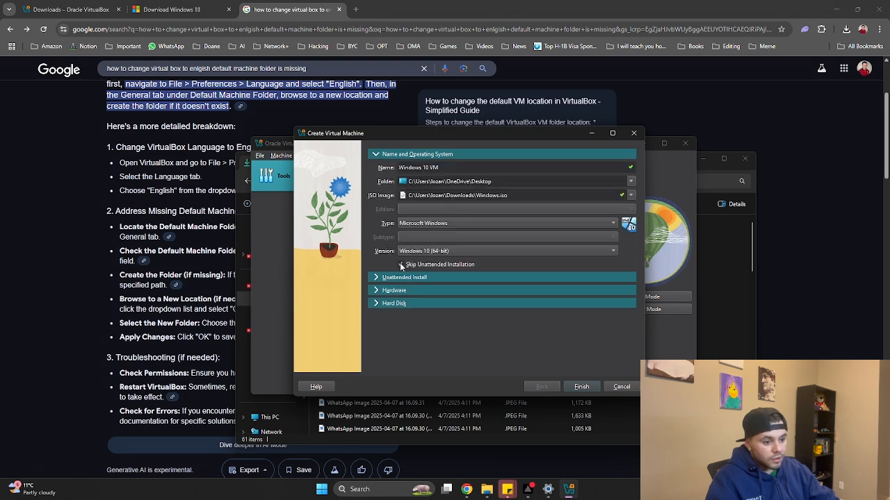
click(579, 387)
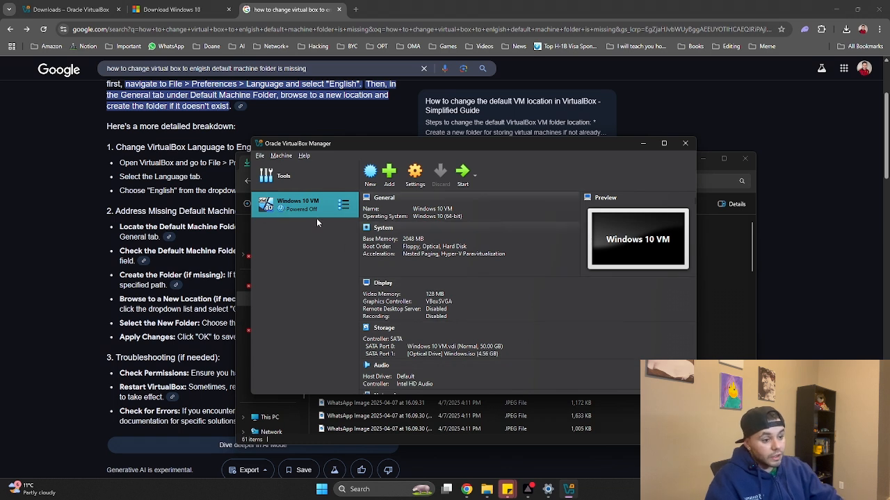
Start Windows 10 VM and maximize its window while it boots from the ISO
double_click(281, 212)
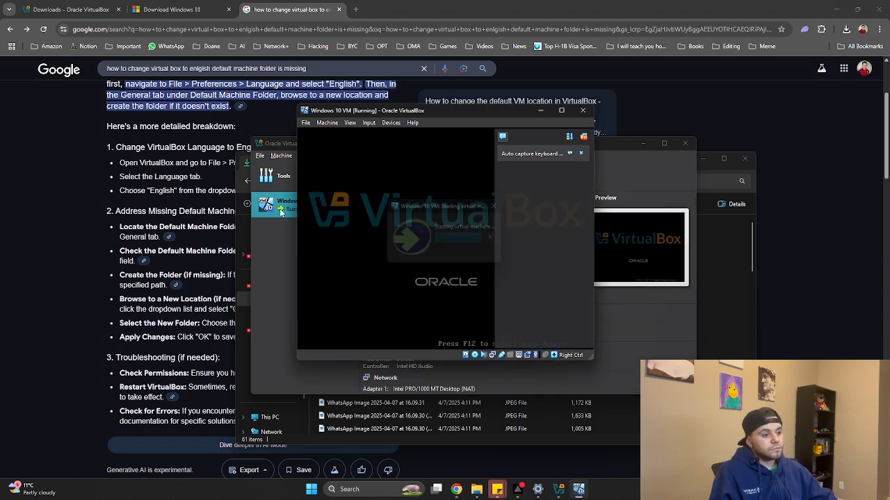
click(561, 109)
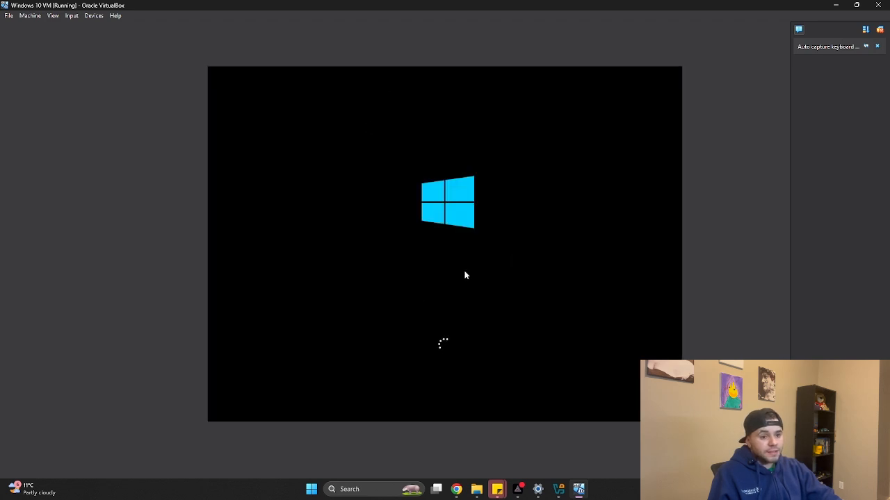
Switch the Windows 10 VM window to full-screen mode
click(54, 16)
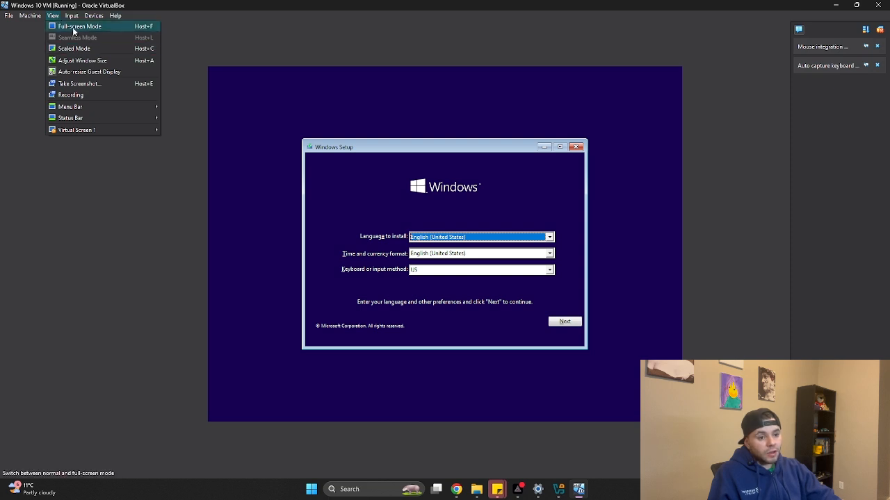
click(75, 26)
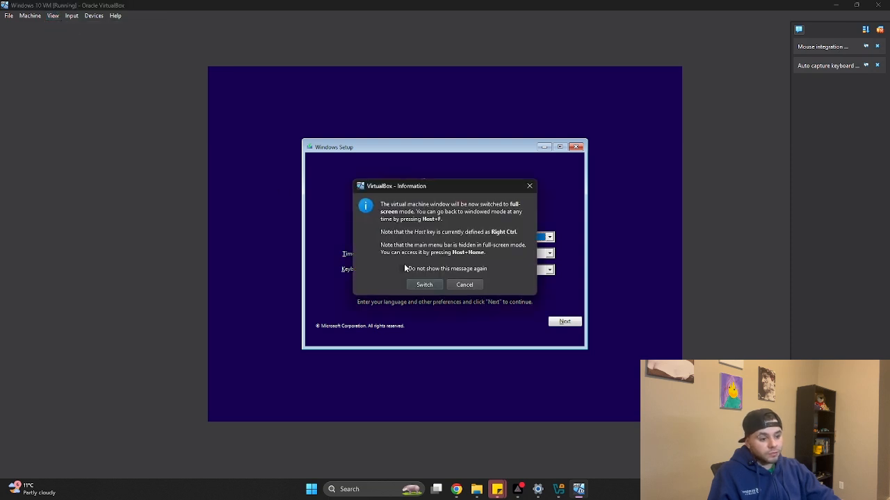
click(424, 285)
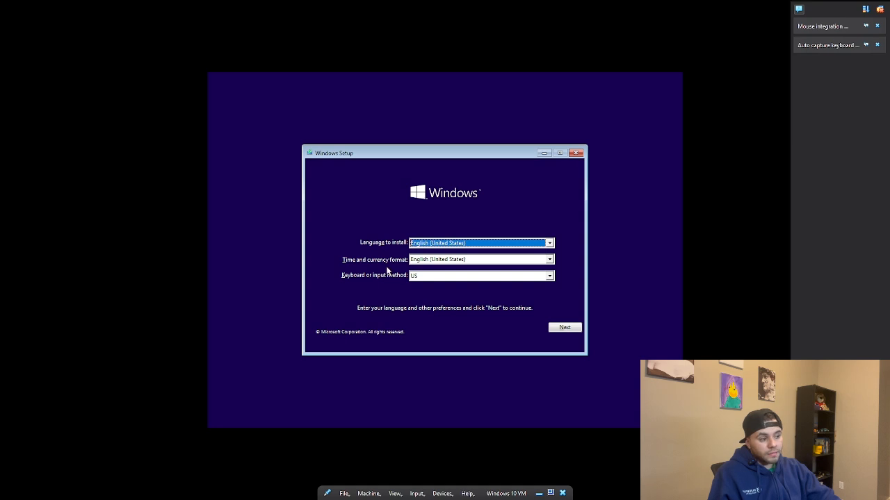
Confirm cancelling Setup, then focus the VM display and let it capture input
key(Escape)
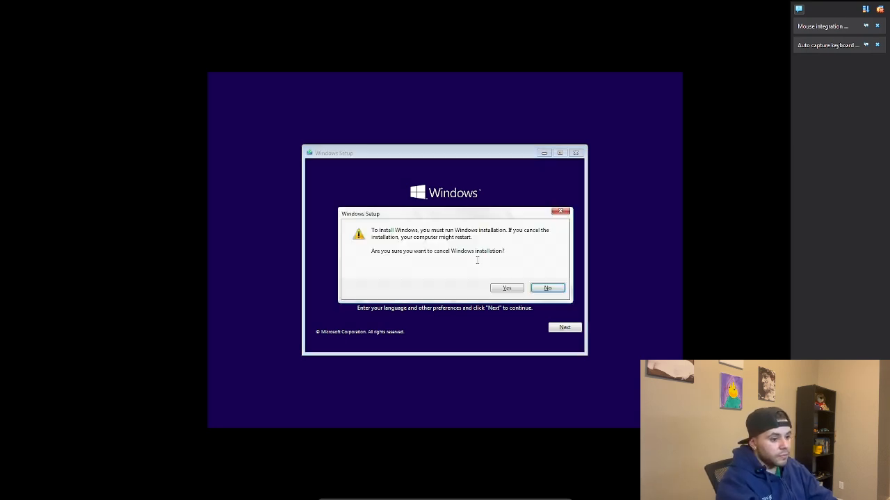
click(514, 291)
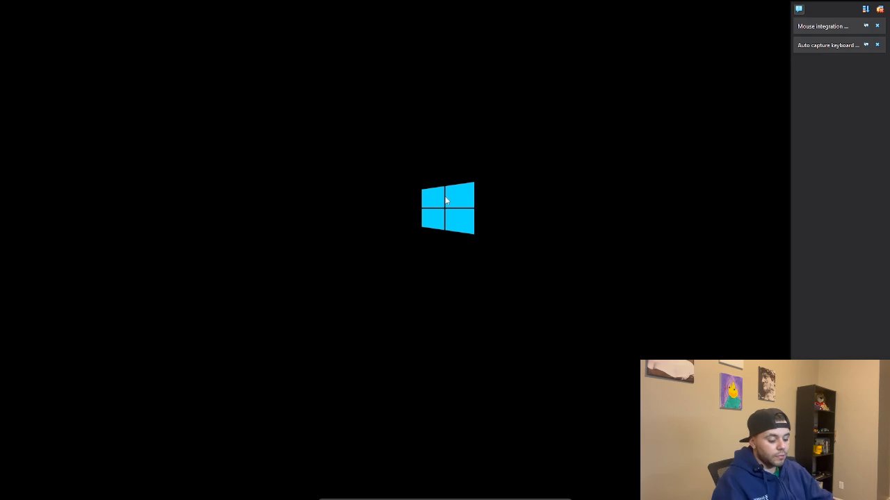
click(463, 222)
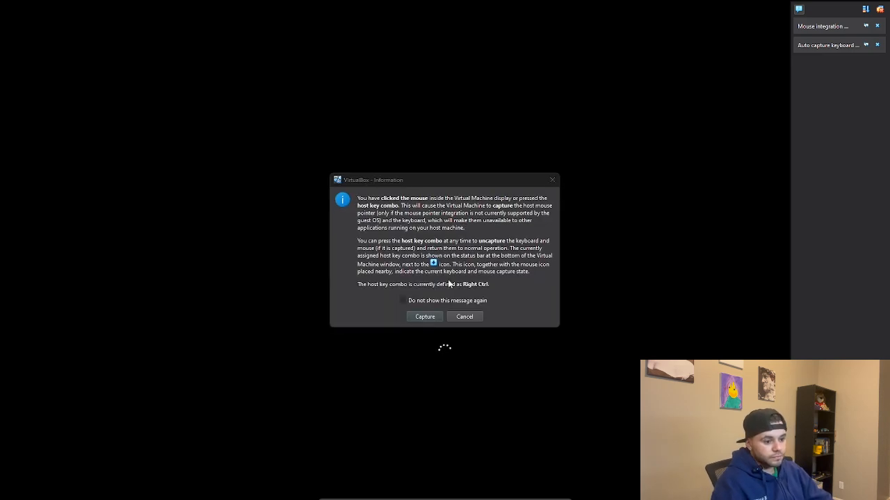
click(417, 317)
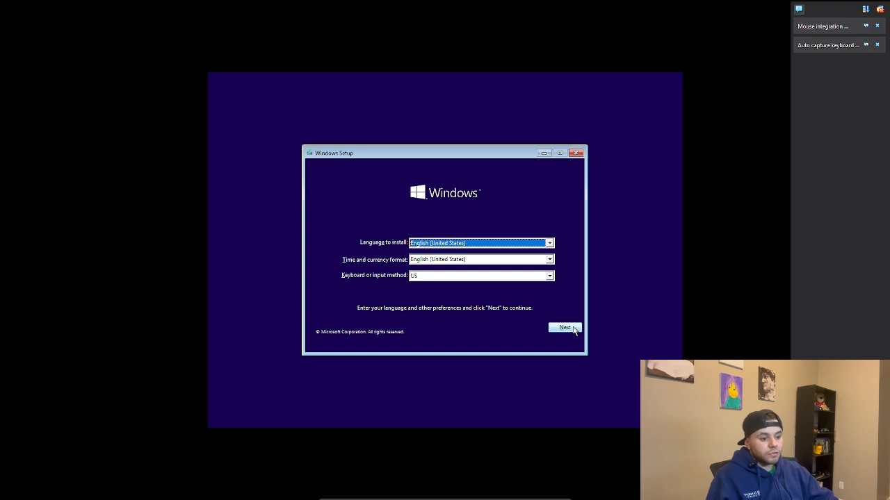
Install Windows 10 Home with default language, no product key, and accepted license terms
click(573, 330)
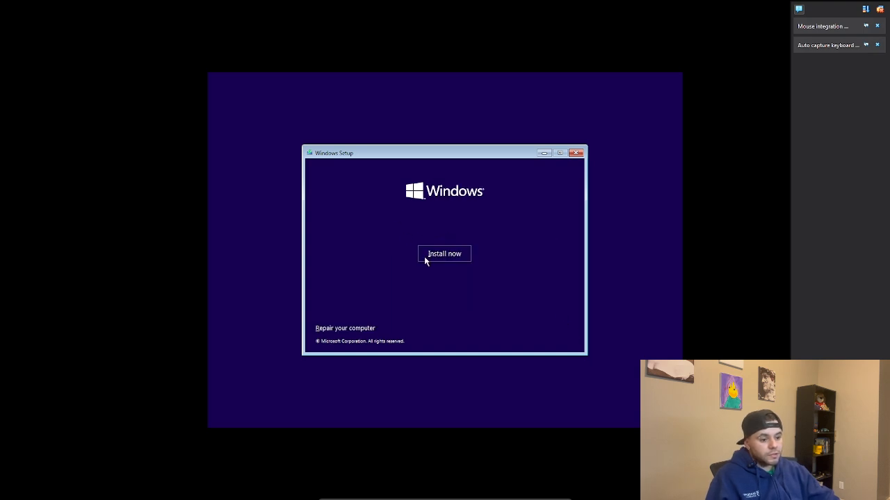
click(445, 255)
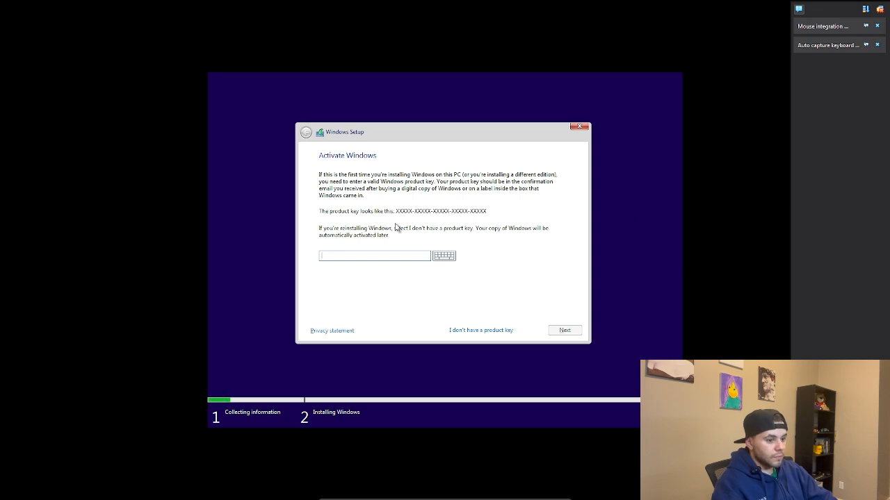
click(459, 331)
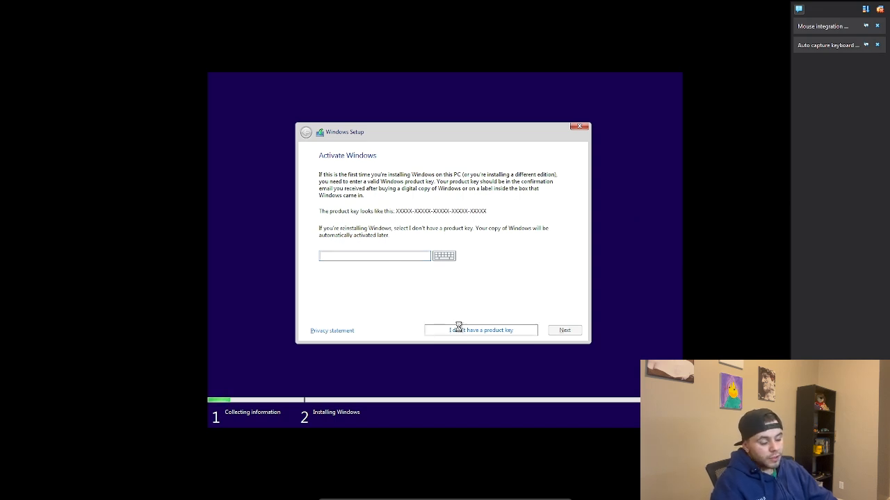
click(556, 330)
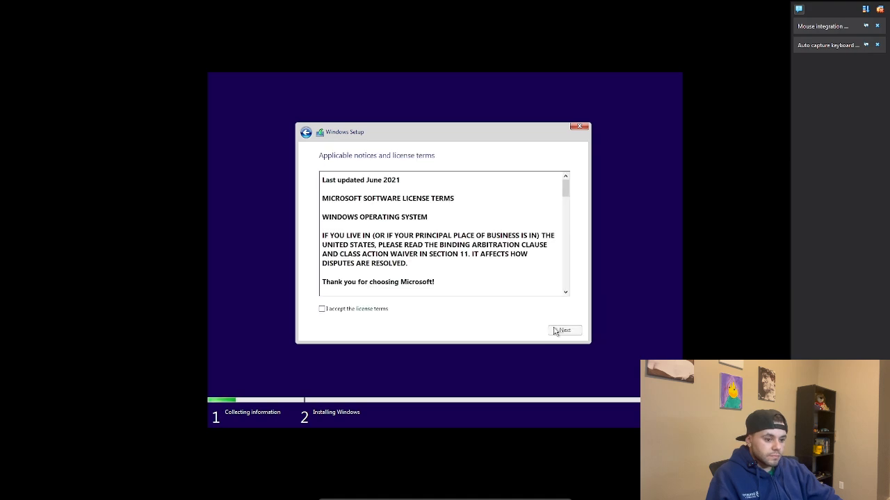
click(335, 310)
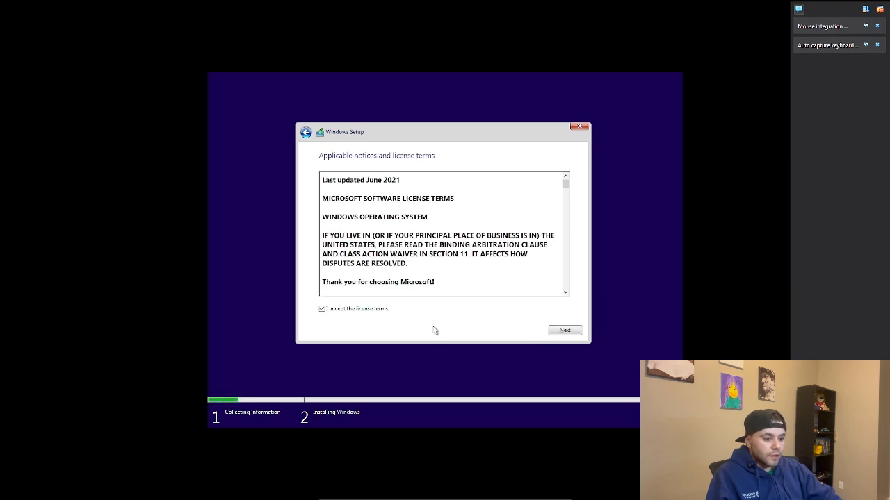
click(564, 330)
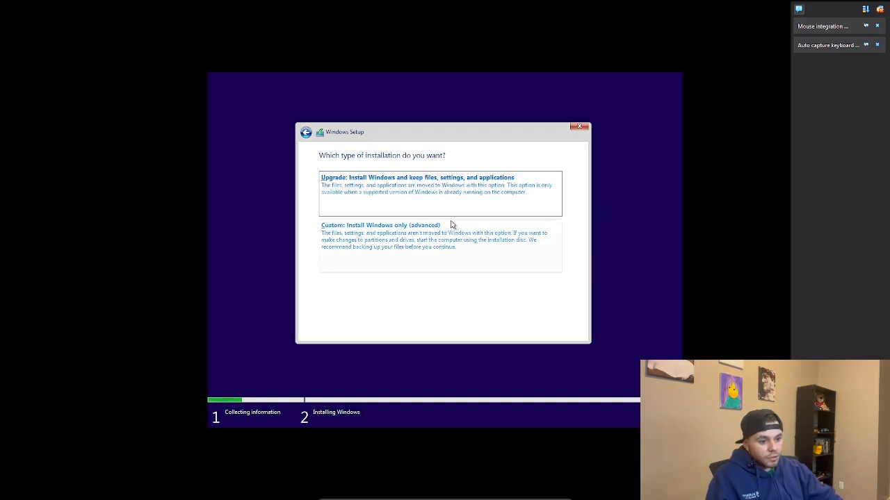
Choose Custom install and put Windows on Drive 0's 50 GB unallocated space
click(452, 227)
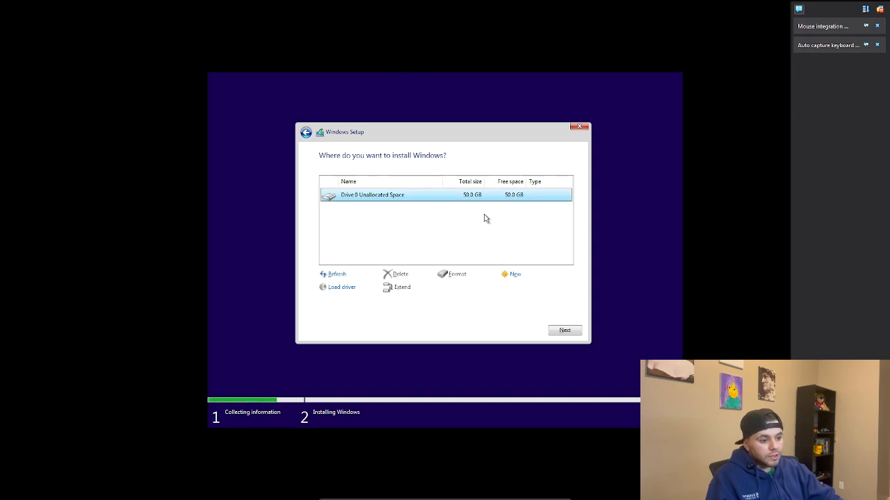
click(579, 333)
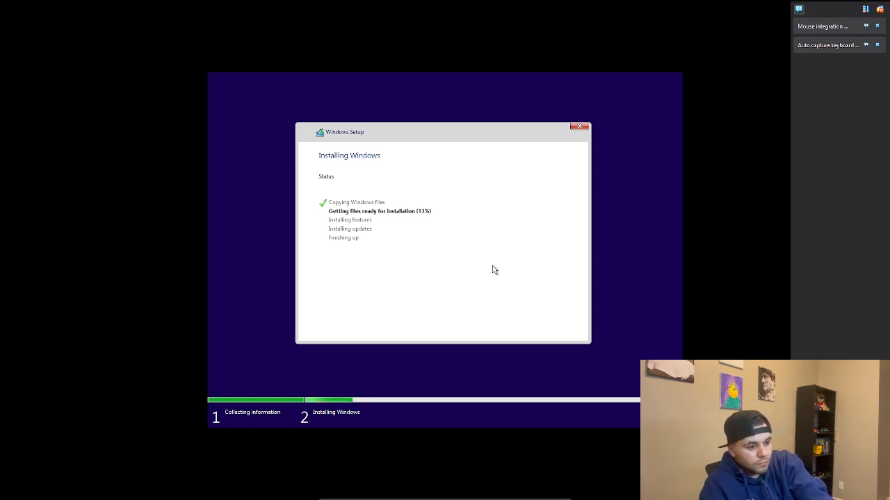
Exit full-screen with the Host key + F shortcut (Ctrl+F)
key(ctrl+f)
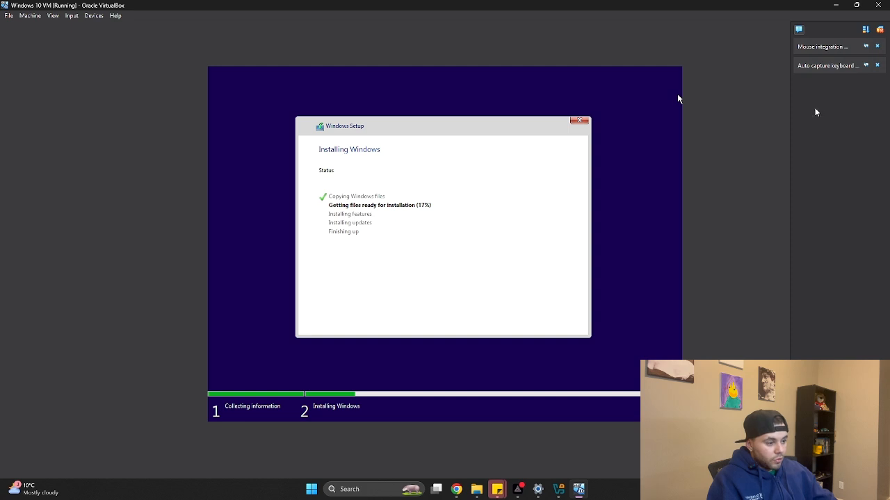
Switch the VM to scaled mode and restore its window from full screen
click(52, 16)
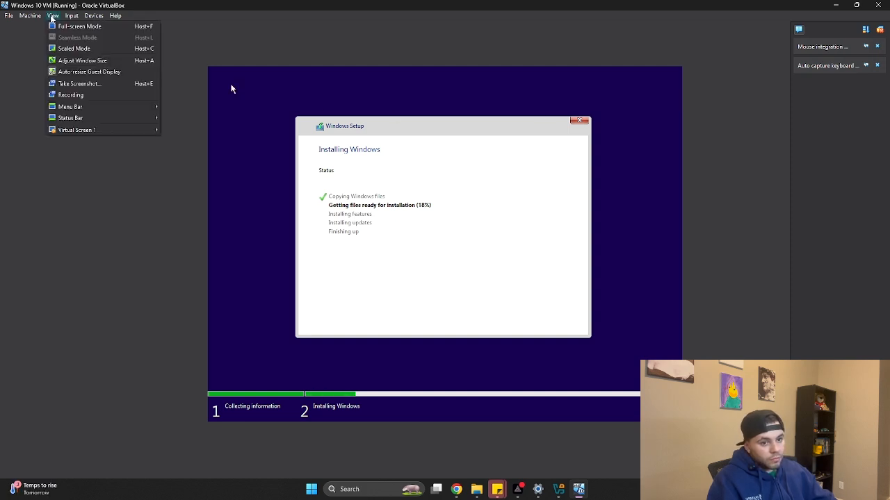
click(79, 50)
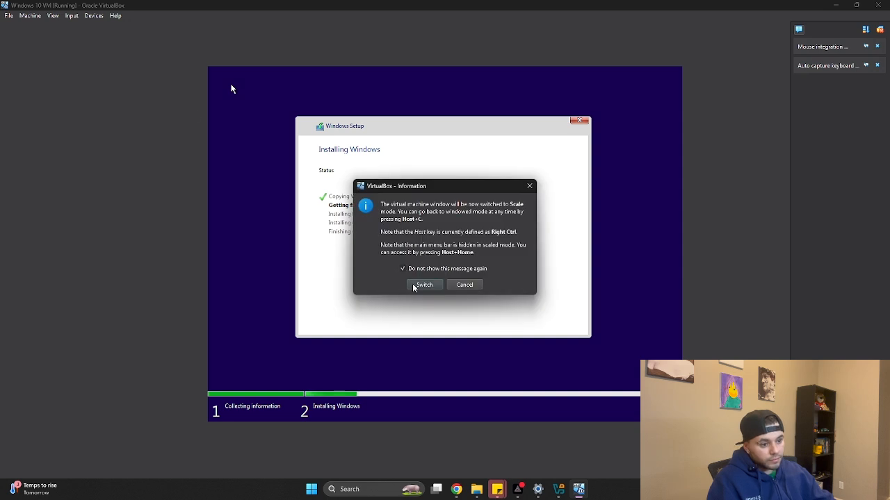
click(422, 285)
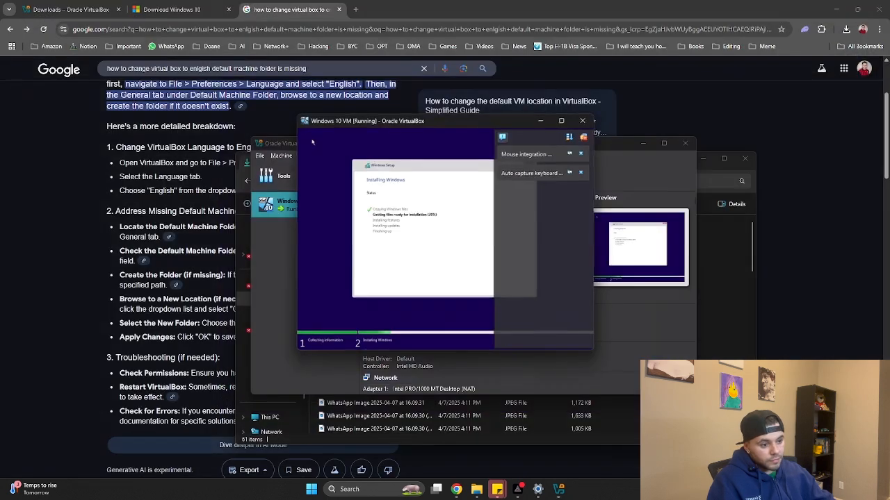
click(555, 122)
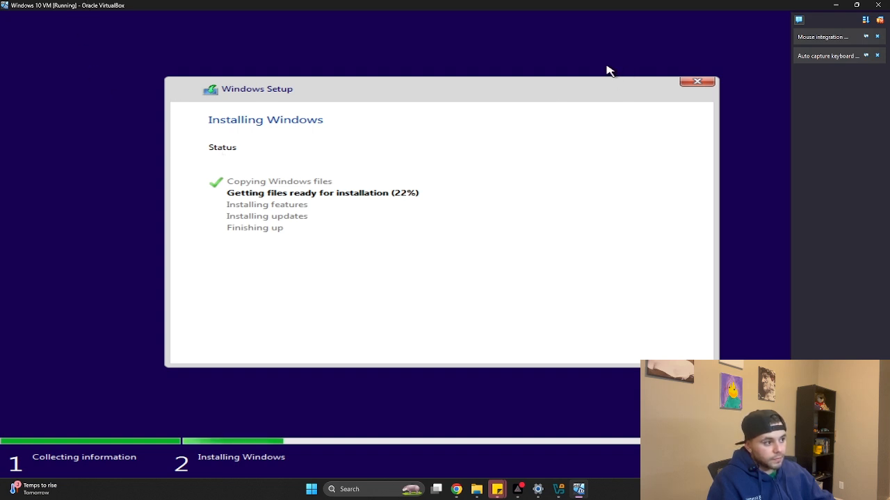
mouse_move(855, 6)
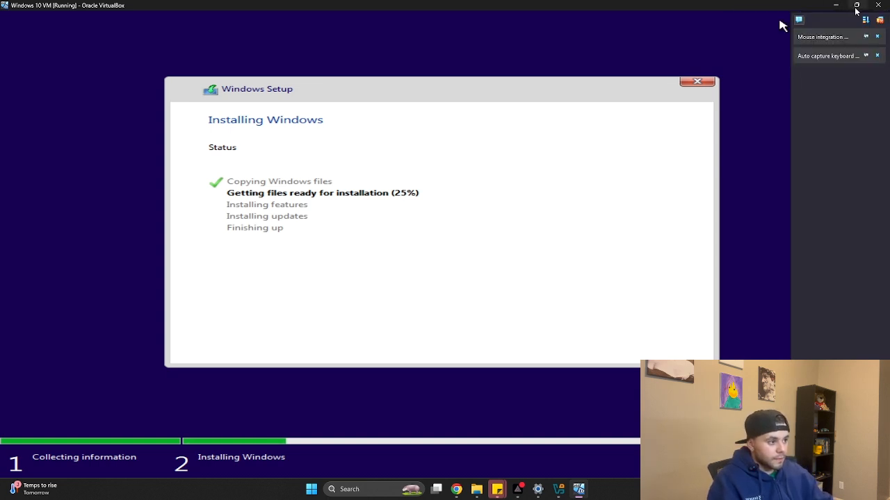
click(836, 6)
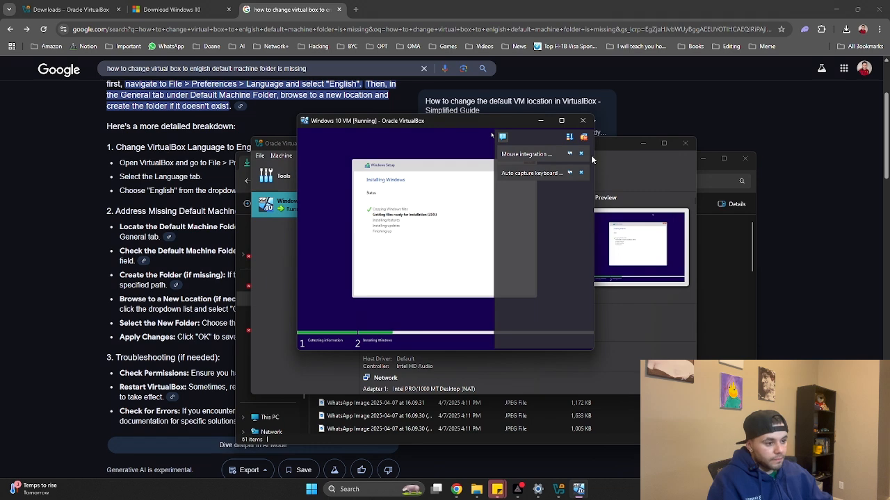
Make the VM window taller and wider, shift it left, and dismiss the notification panel
drag(516, 114, 517, 60)
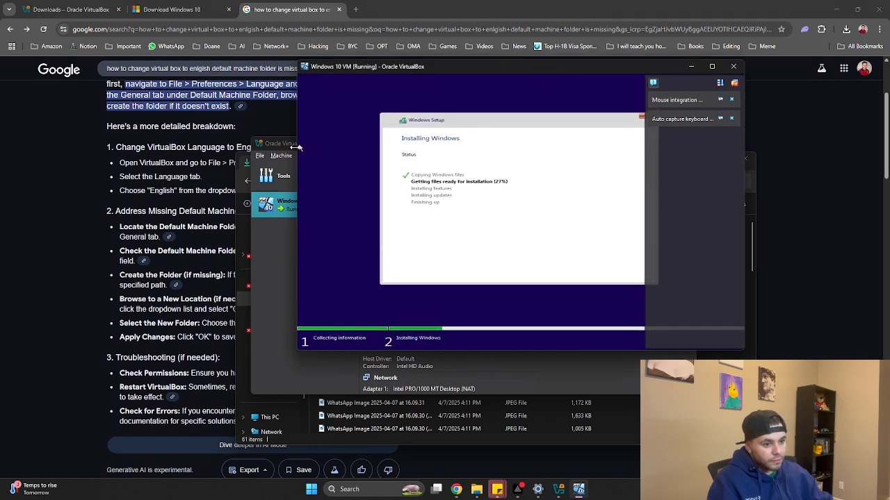
drag(292, 147, 270, 147)
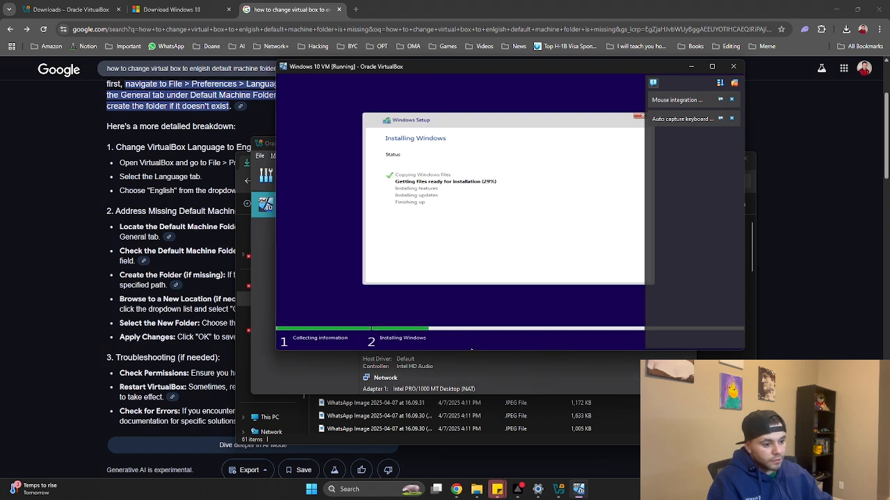
drag(472, 351, 473, 382)
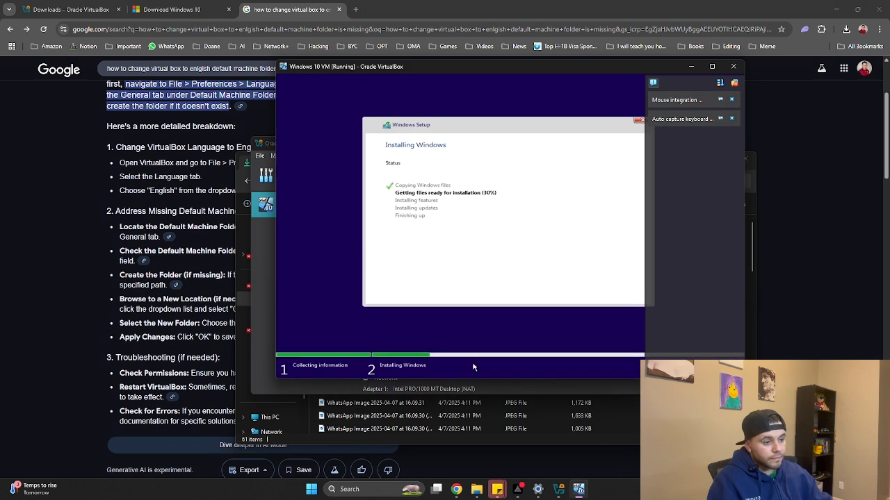
drag(497, 70, 422, 69)
click(657, 82)
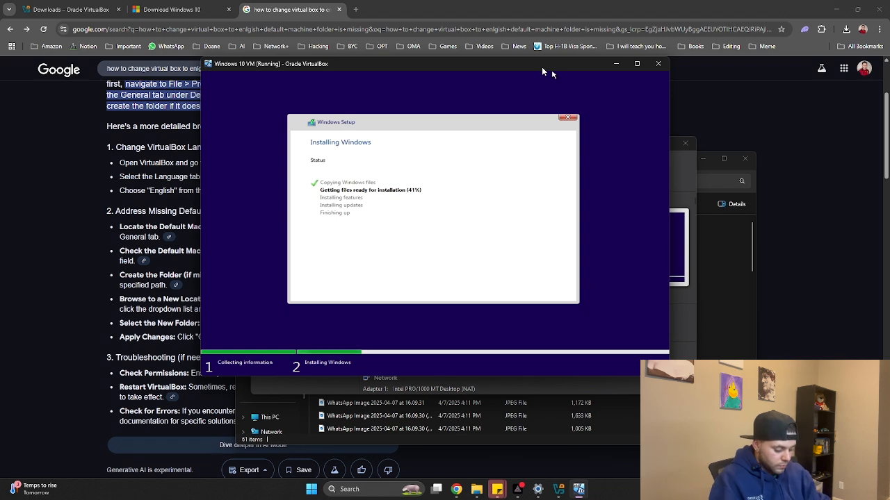
Maximize the VM window and wait for Windows Setup to reach the 'Just a moment...' screen
double_click(541, 67)
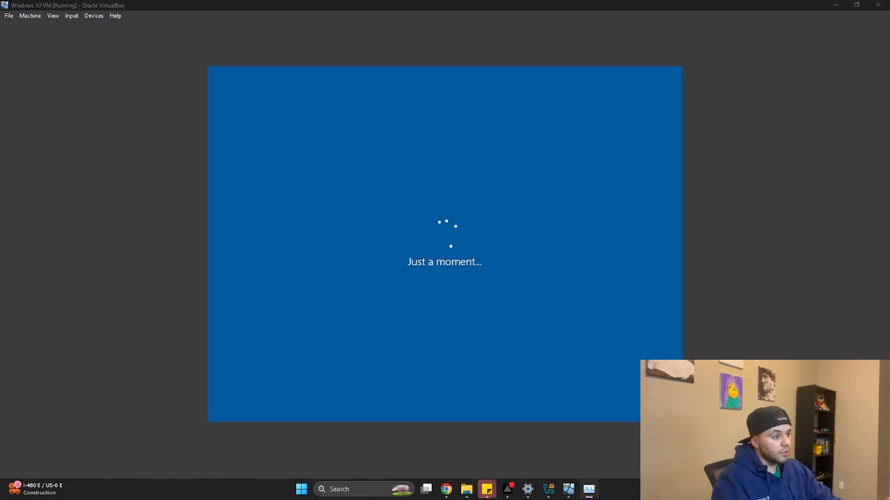
Check host CPU and memory in Task Manager, then minimize it to reveal the Cortana Welcome screen
key(ctrl+shift+Escape)
drag(750, 77, 504, 109)
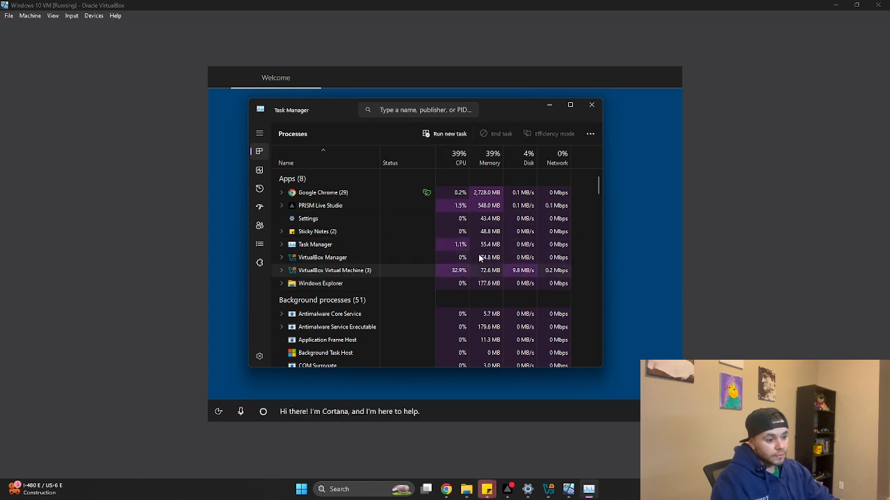
click(548, 105)
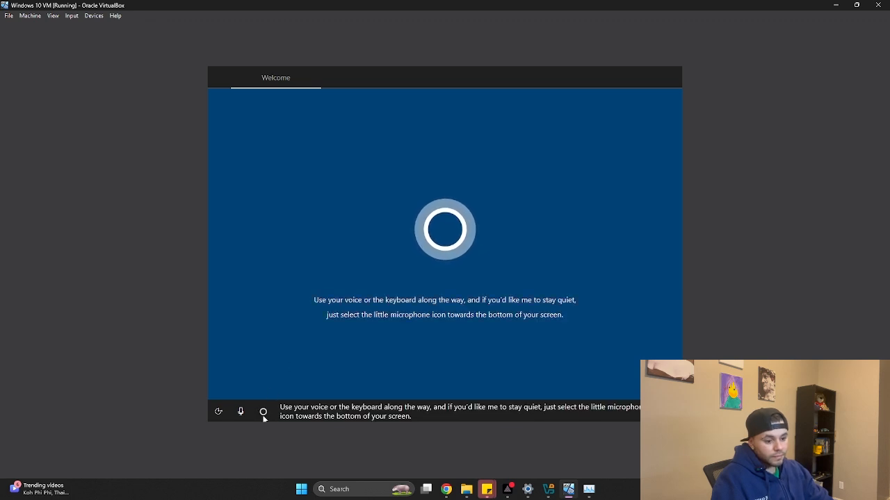
Mute Cortana, accept United States region and US keyboard, and skip a second layout
click(240, 412)
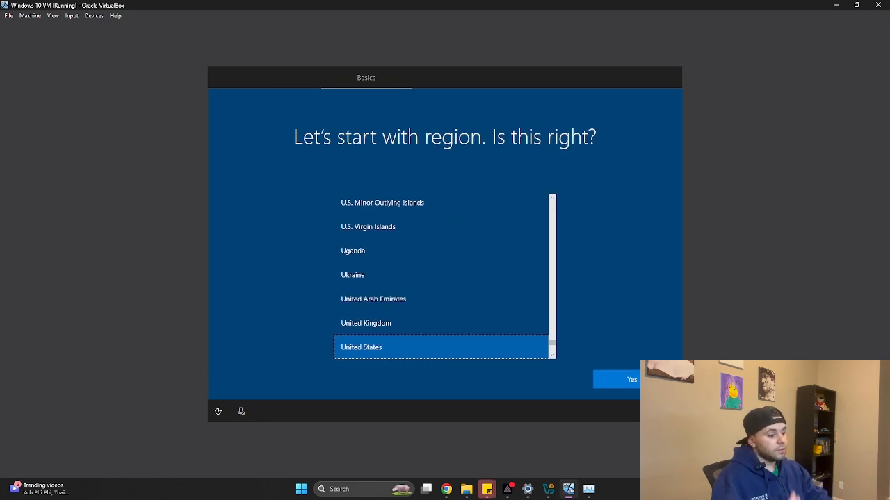
click(626, 379)
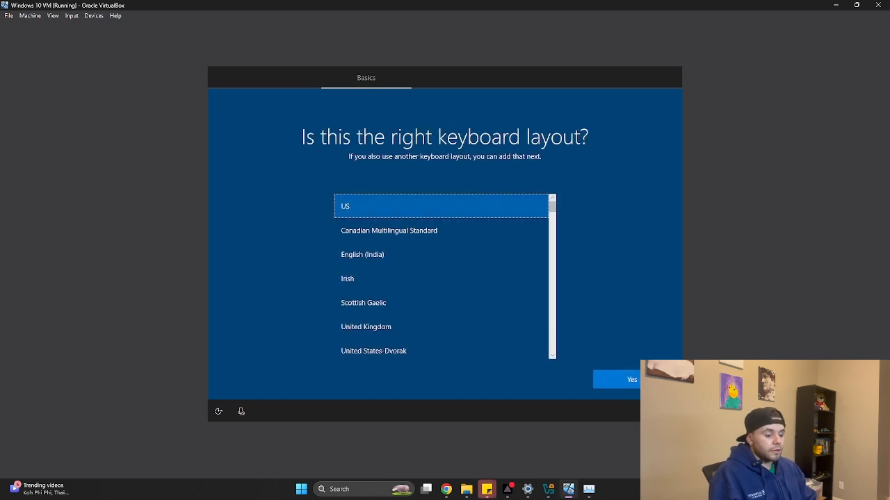
click(619, 379)
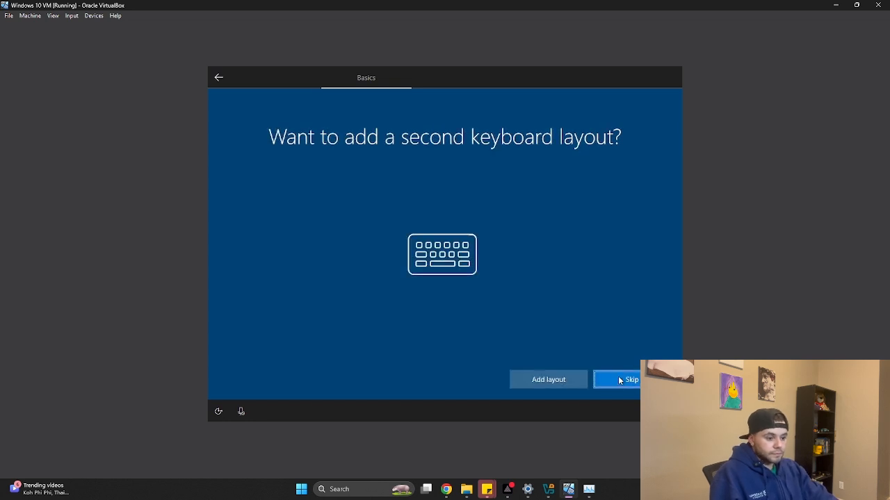
click(617, 381)
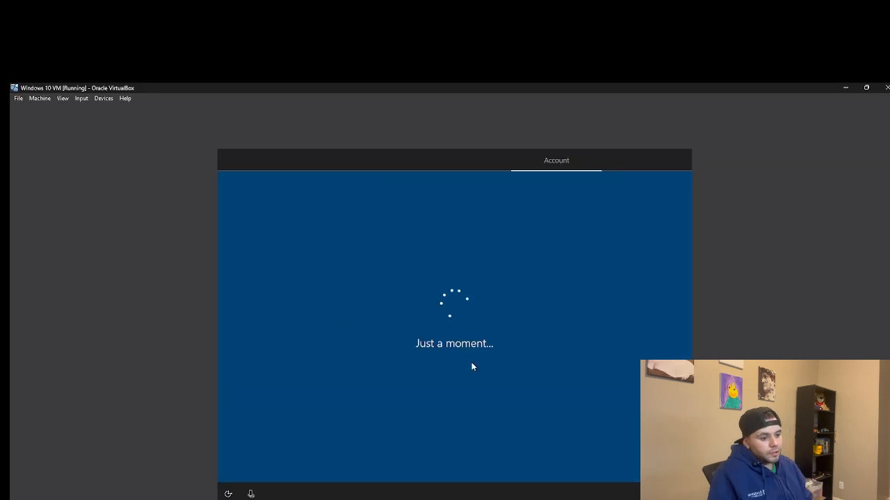
Confirm the sign-in PIN, then decline the Edge, Android phone, Microsoft 365 and Game Pass offers
key(Return)
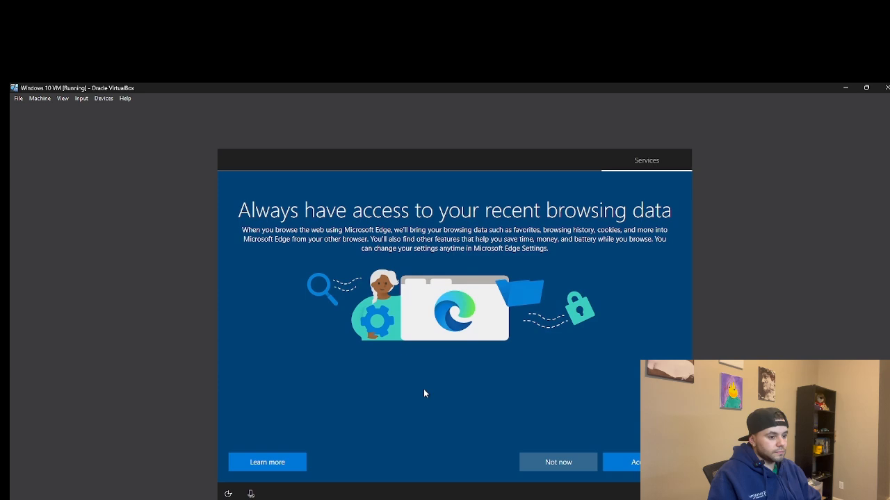
click(555, 464)
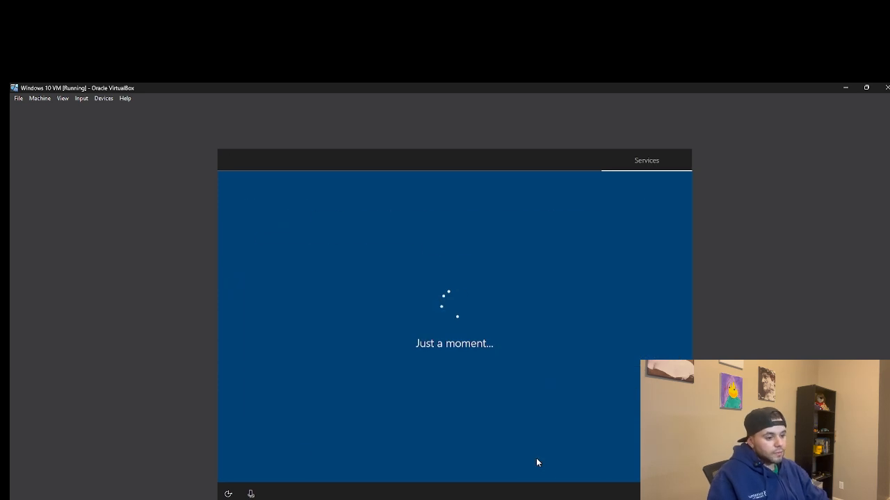
click(258, 464)
click(528, 459)
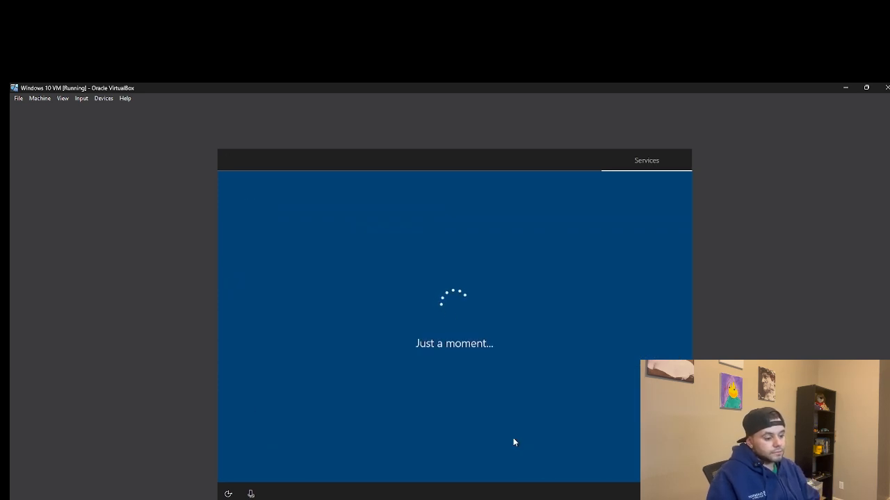
click(555, 463)
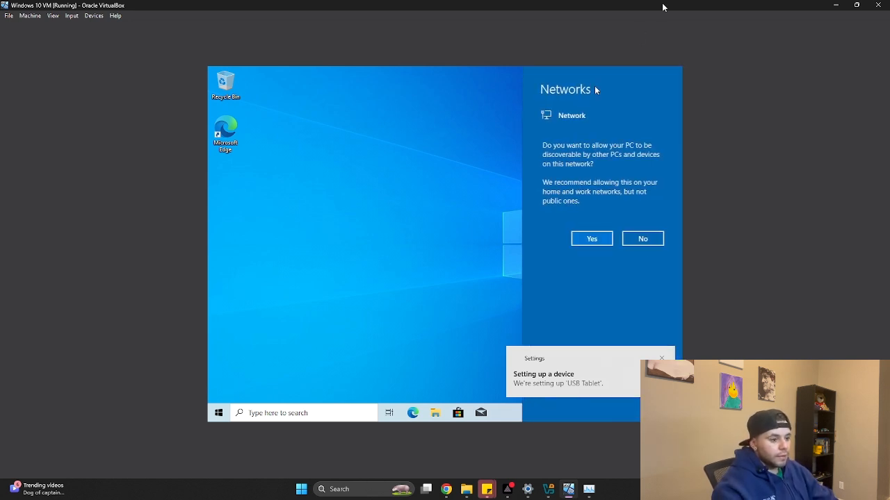
Answer No to network discoverability and launch Microsoft Edge from the VM desktop
click(470, 183)
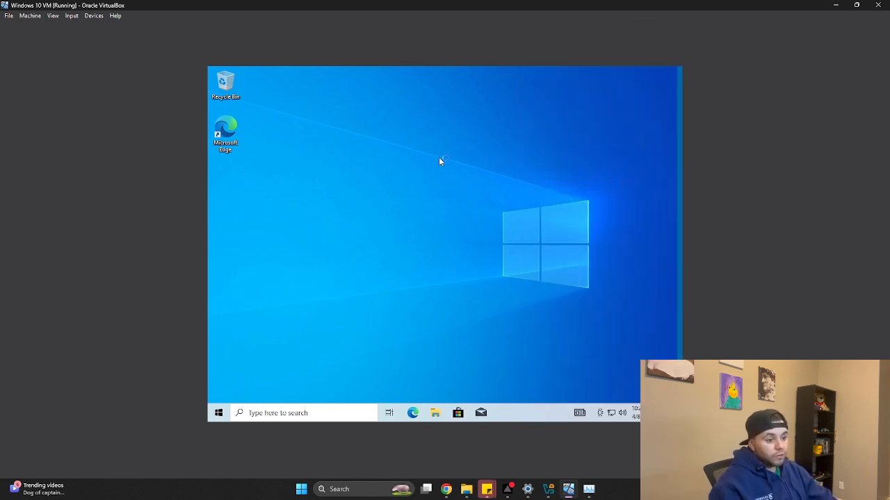
drag(448, 169, 635, 321)
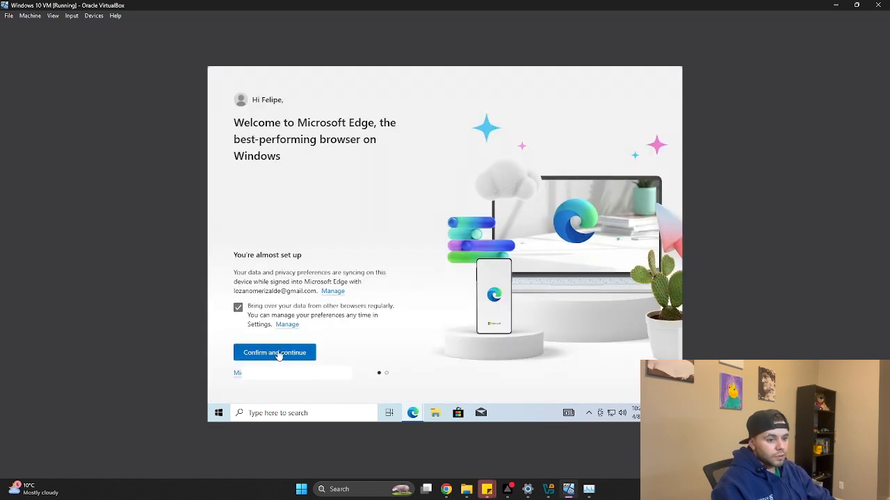
Finish Edge's first-run setup without Google data, then search for 'youtube' from the address bar
click(276, 353)
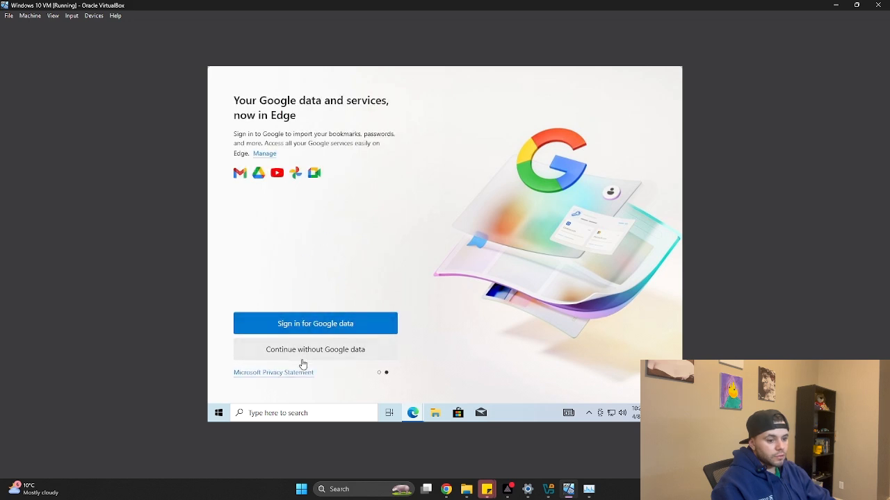
click(308, 359)
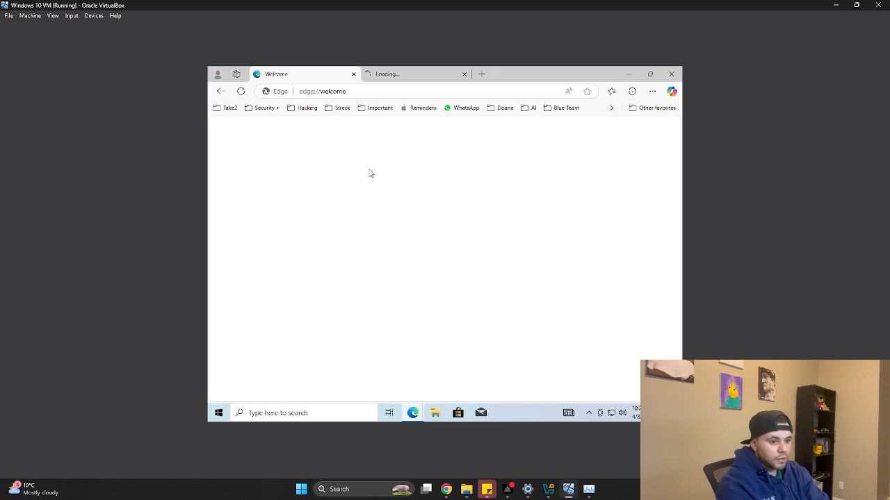
click(398, 74)
click(392, 91)
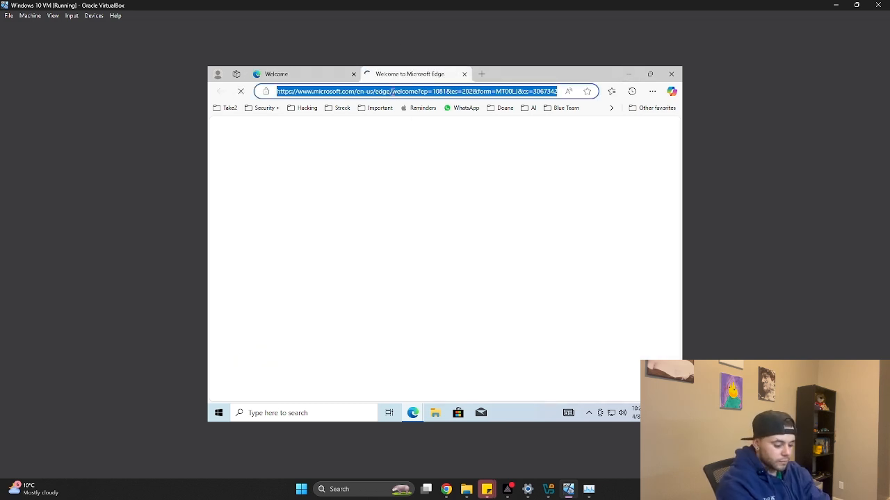
text(youtube)
key(Return)
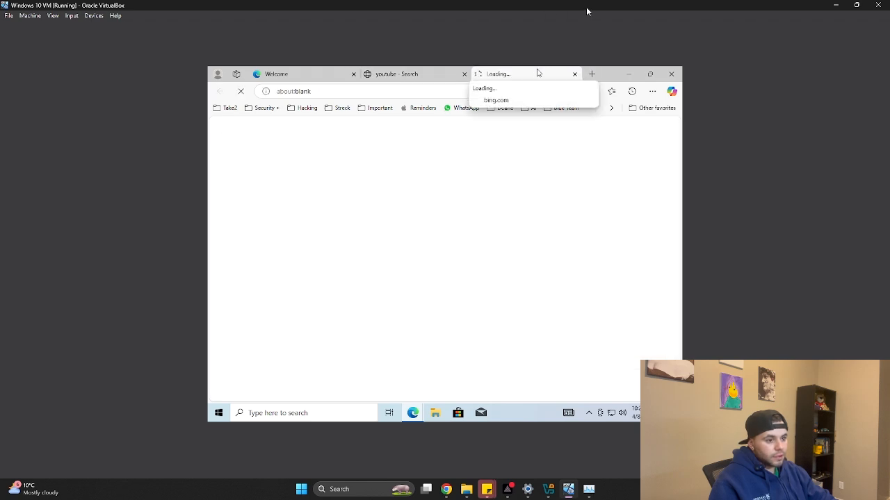
Restore the VM to a smaller window, move it up and right, and open its Start menu
drag(586, 7, 544, 116)
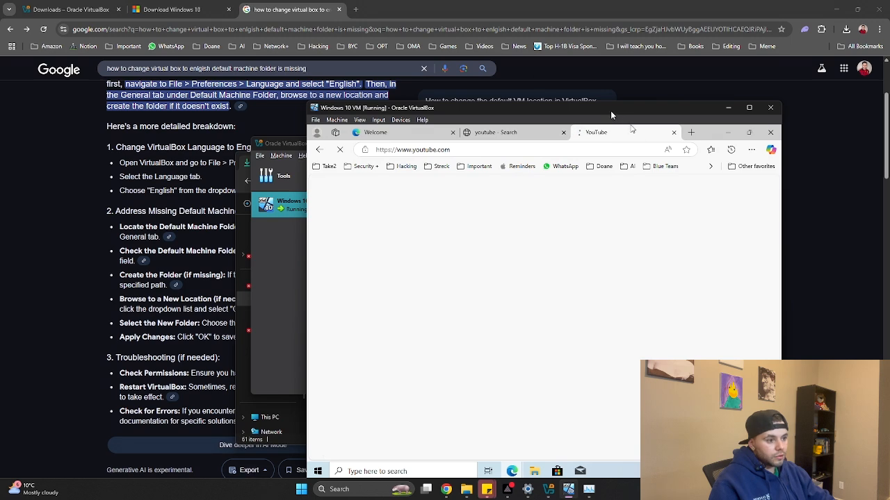
drag(611, 110, 630, 71)
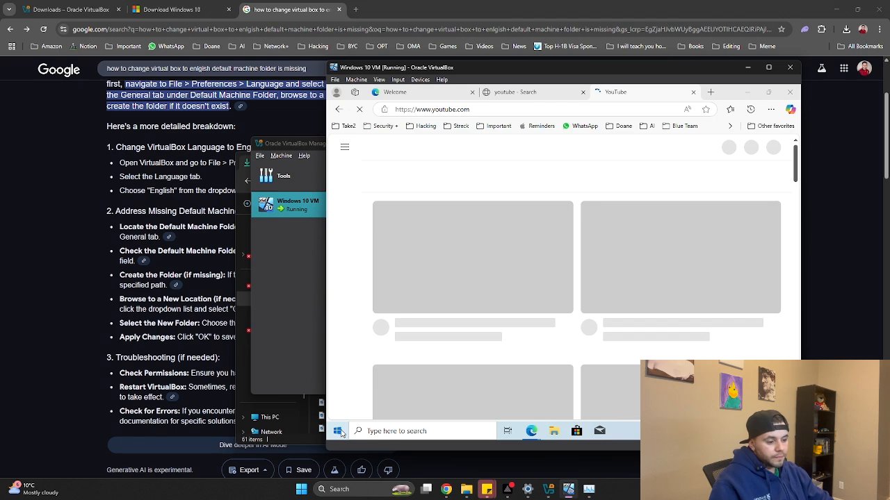
click(339, 431)
click(303, 491)
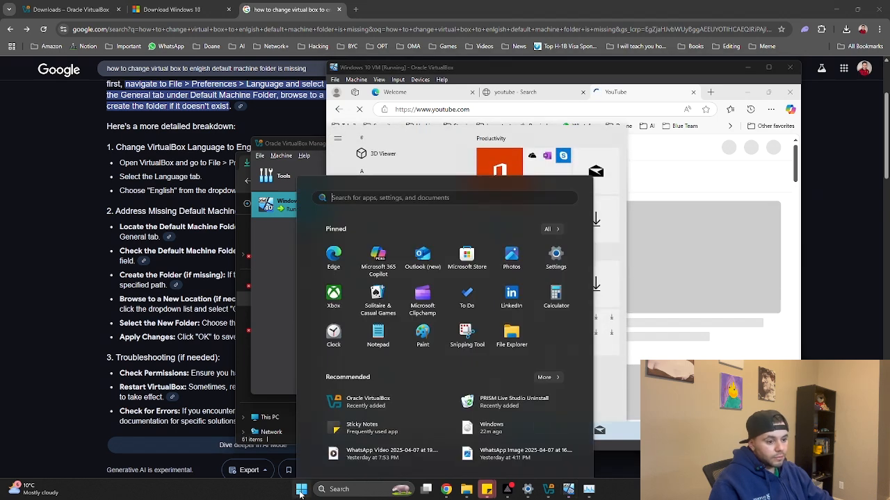
drag(595, 66, 623, 23)
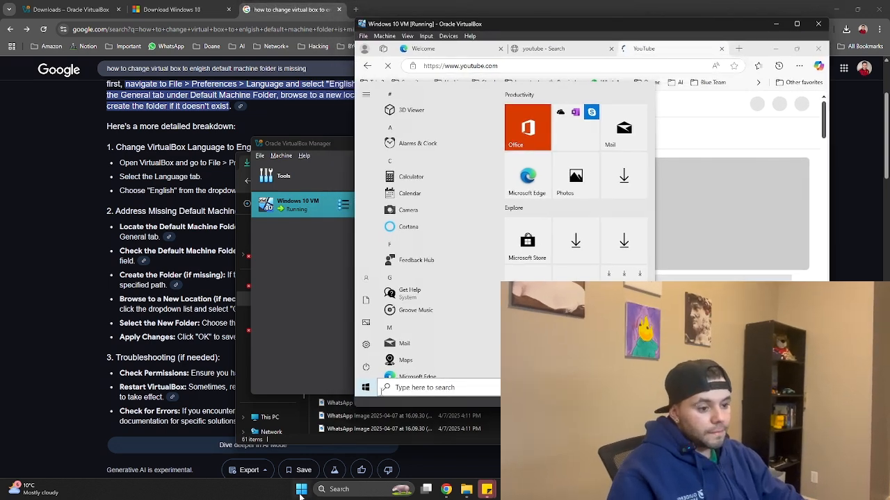